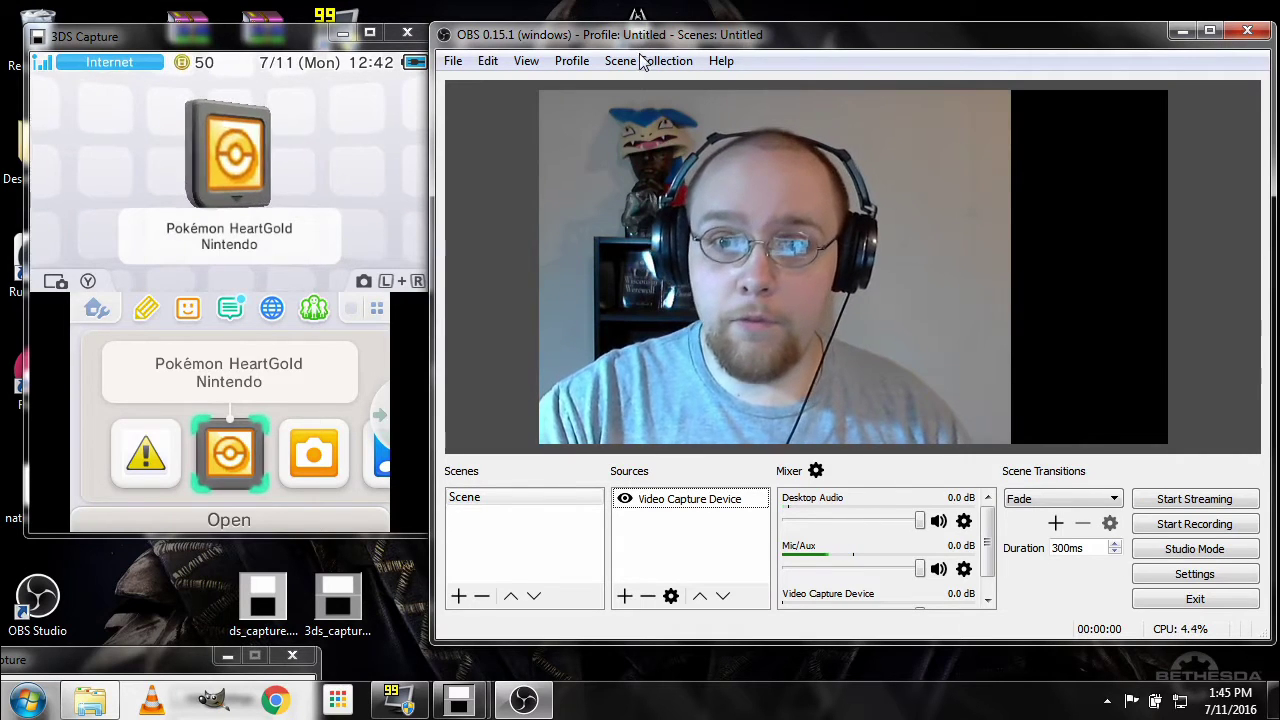
Remove the Video Capture Device source from the scene.
{"action": "left_click", "coordinate": [862, 394]}
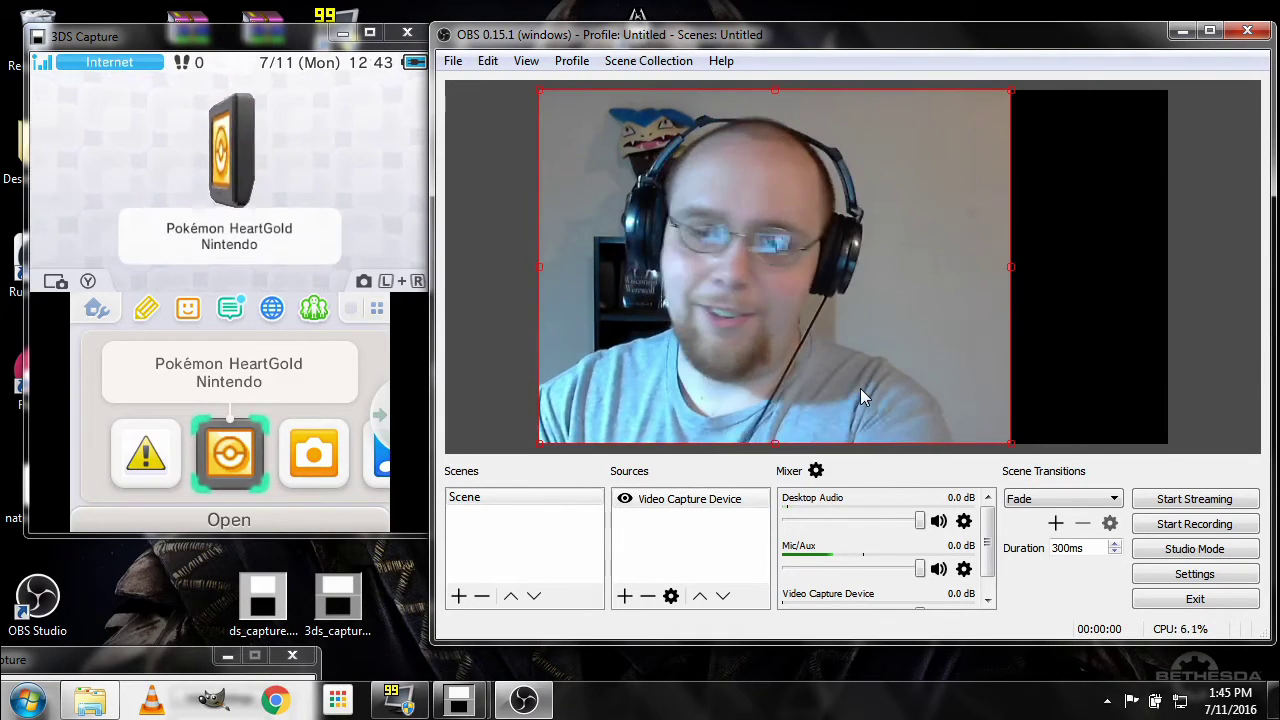
{"action": "right_click", "coordinate": [685, 503]}
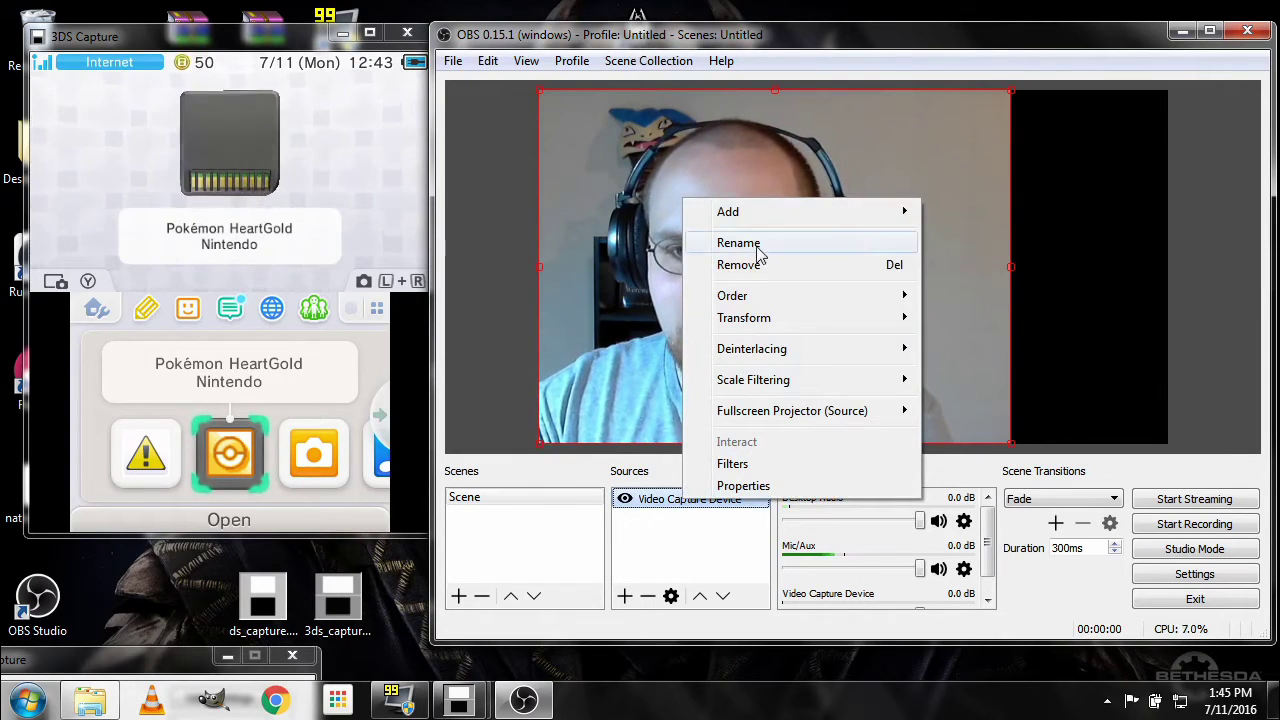
{"action": "key", "text": "Escape"}
{"action": "key", "text": "Delete"}
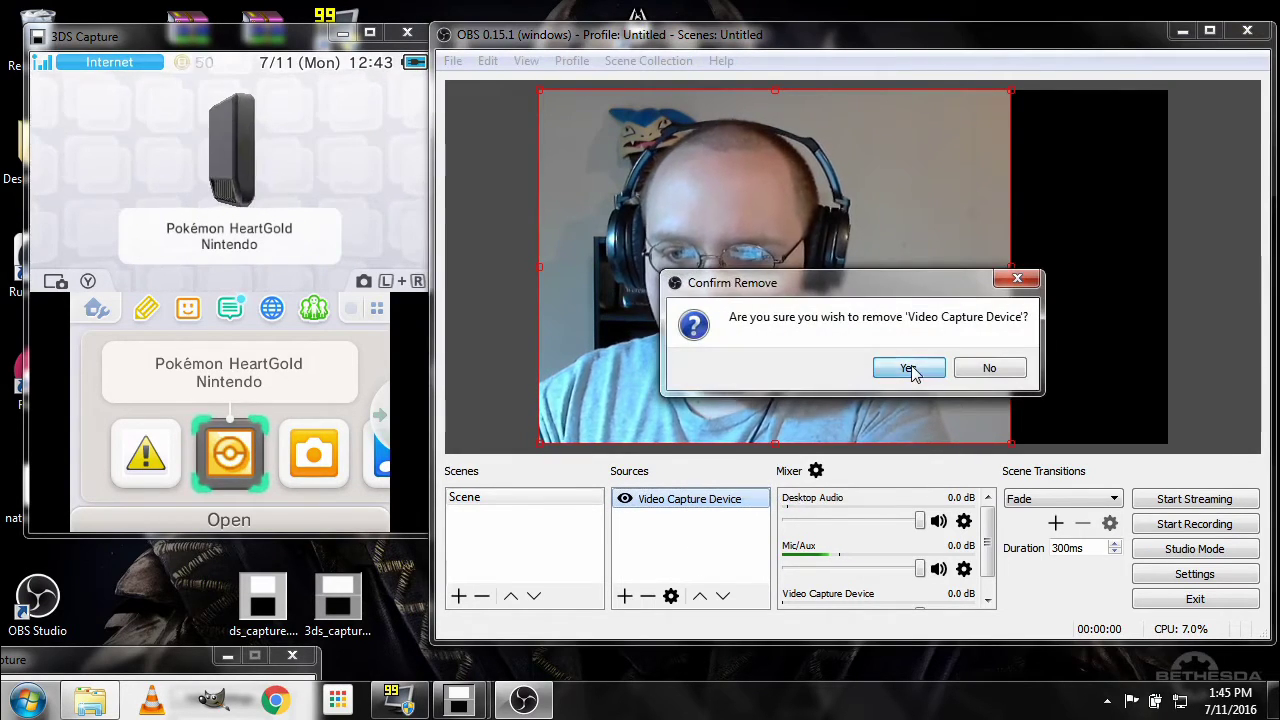
{"action": "left_click", "coordinate": [906, 371]}
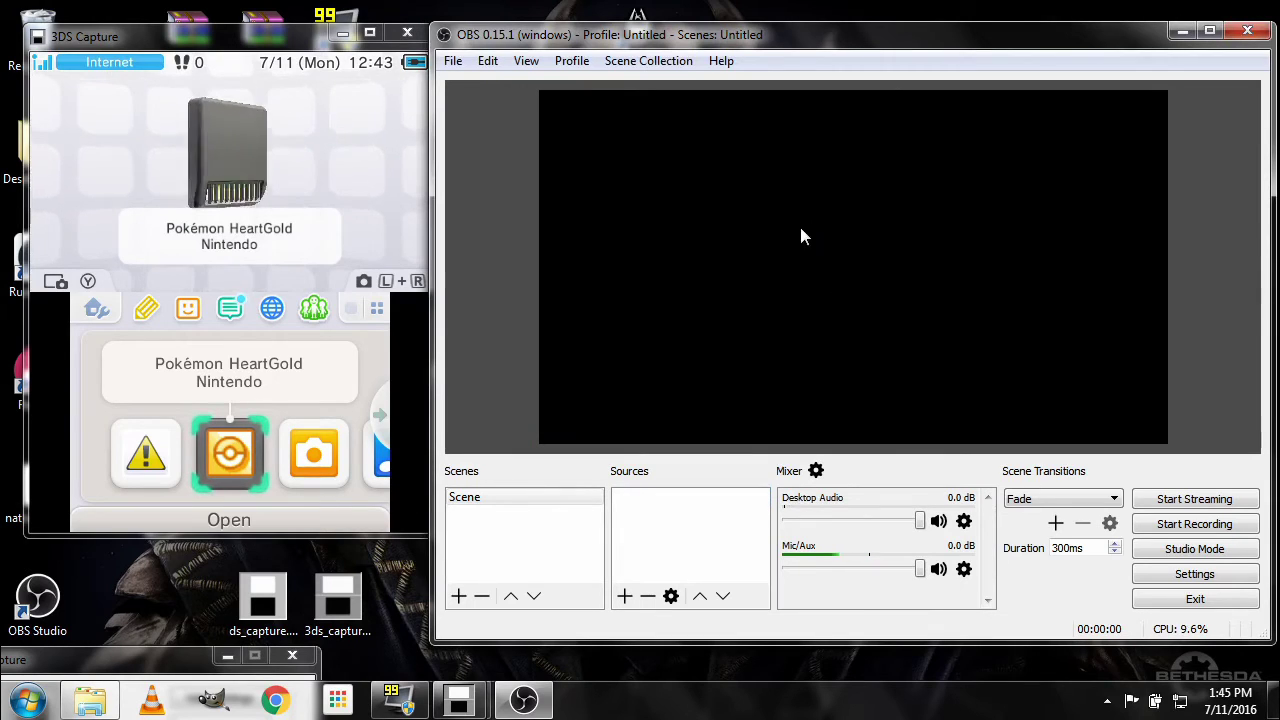
Create a new profile named "Local Recording".
{"action": "left_click", "coordinate": [572, 62]}
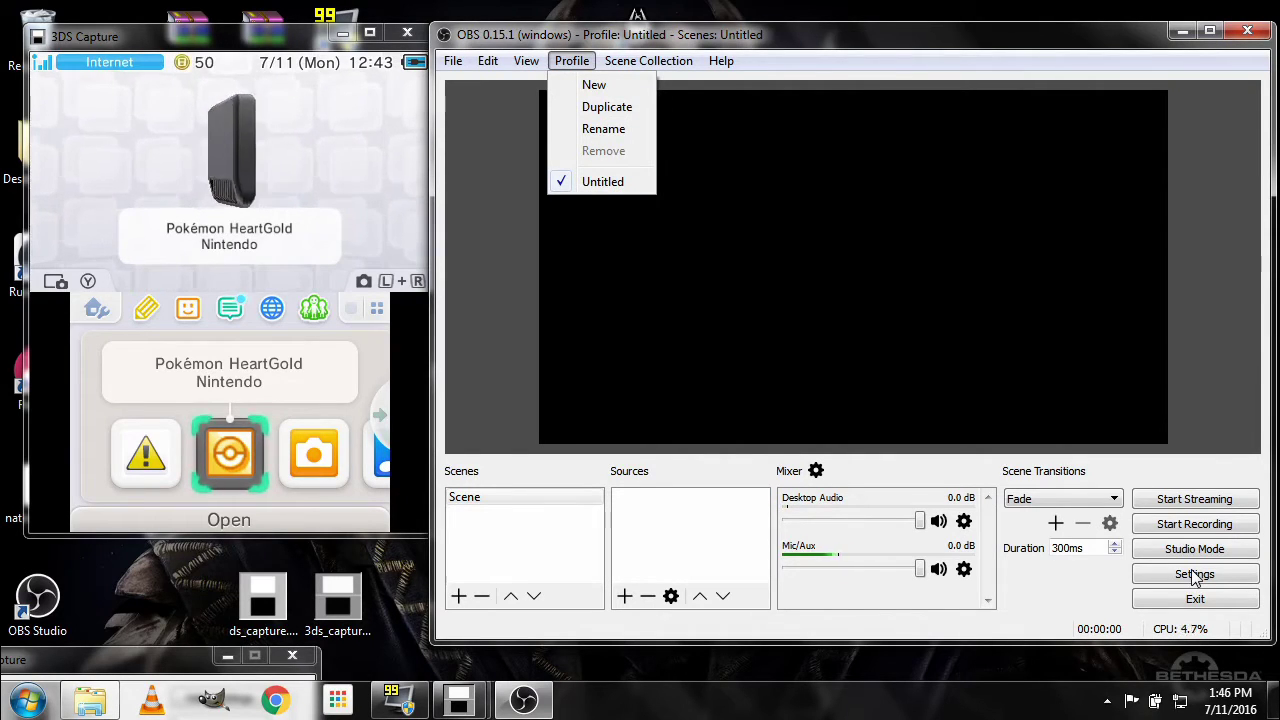
{"action": "left_click", "coordinate": [590, 86]}
{"action": "type", "text": "Local "}
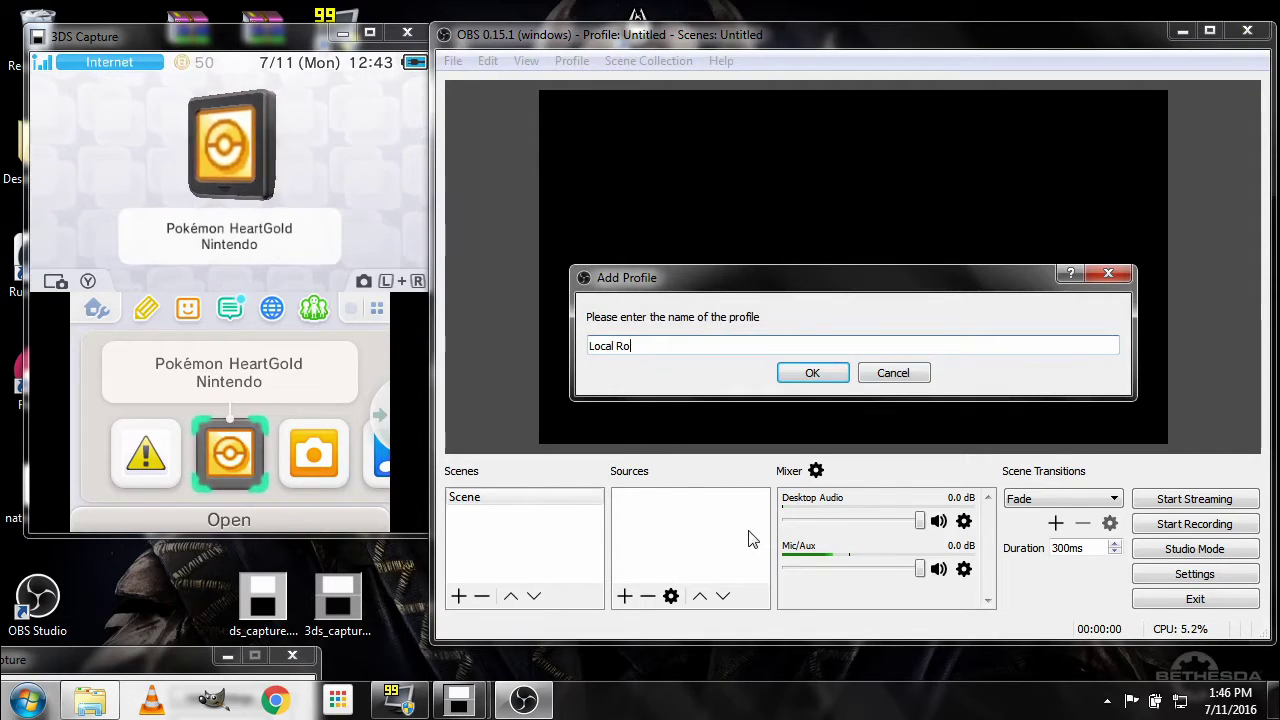
{"action": "type", "text": "Recording"}
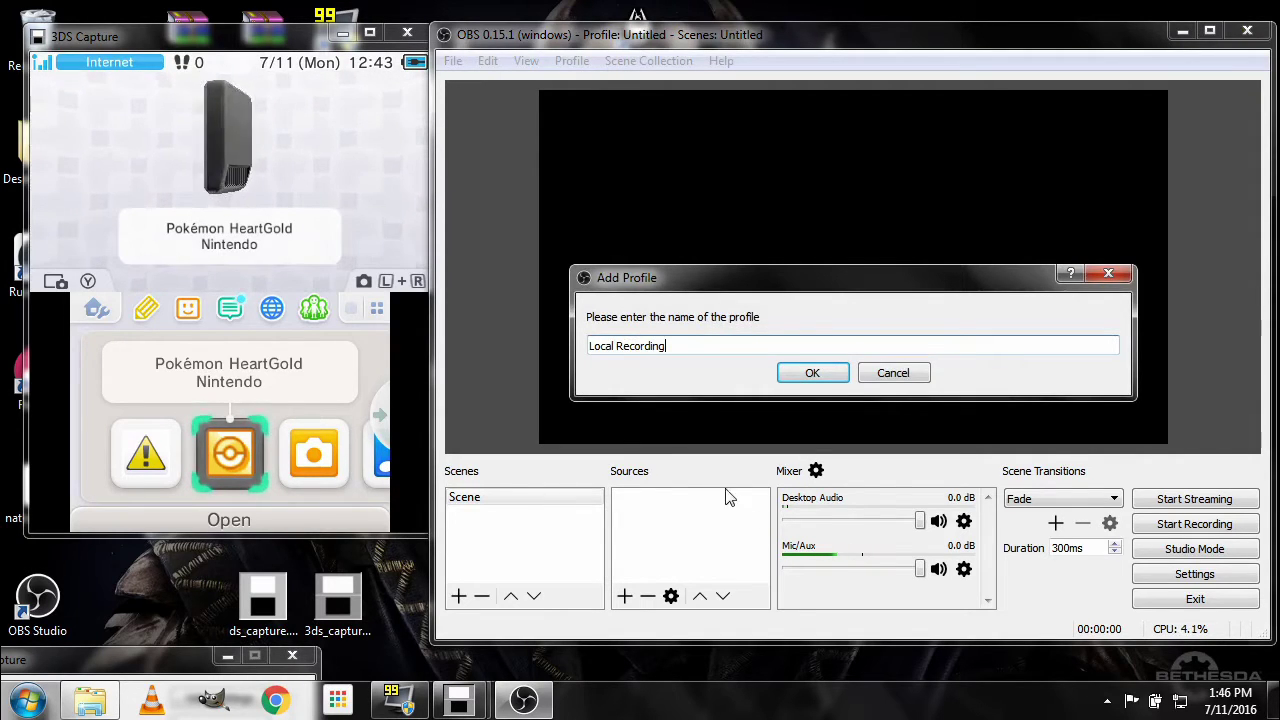
{"action": "left_click", "coordinate": [812, 372]}
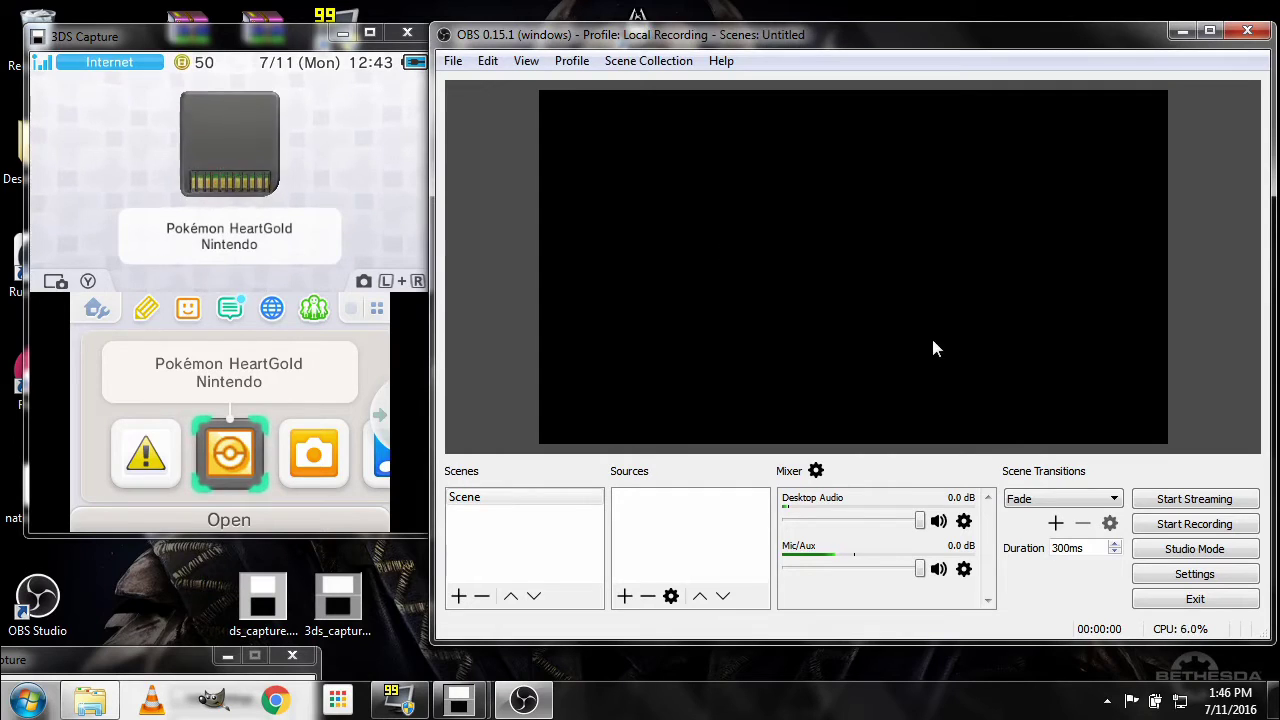
Open the program settings and switch the output mode to Advanced.
{"action": "left_click", "coordinate": [1179, 578]}
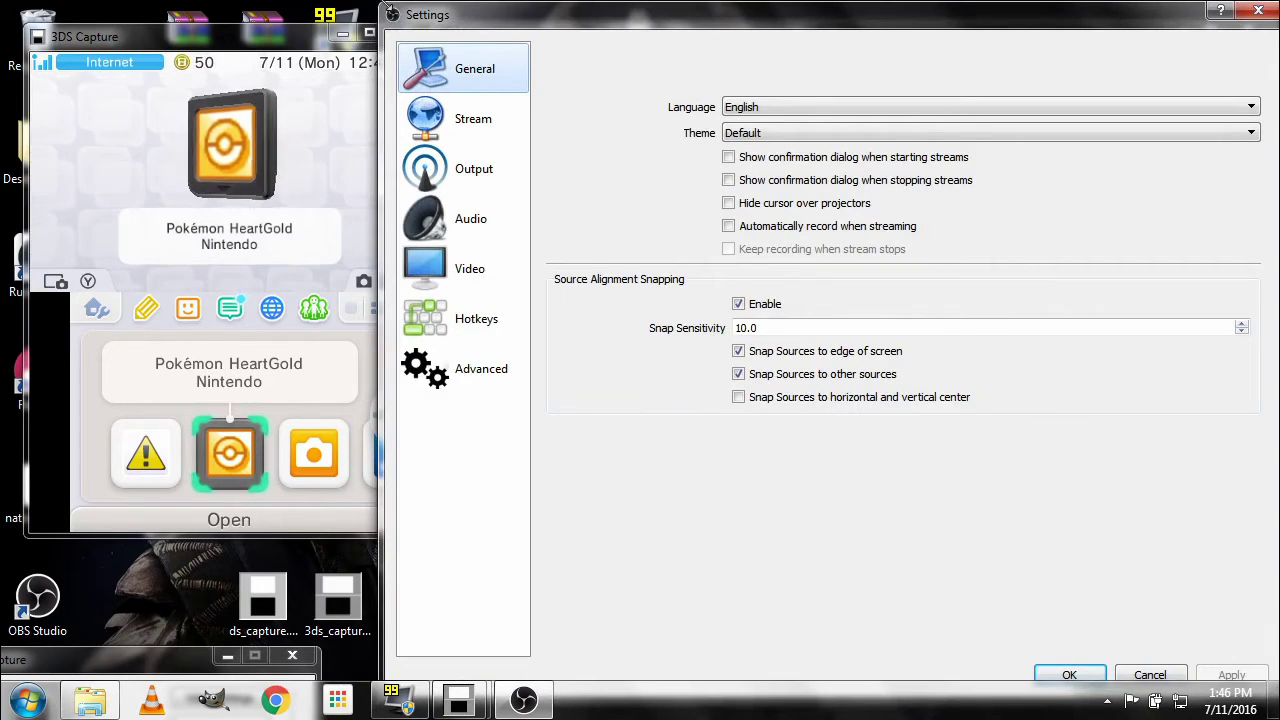
{"action": "left_click_drag", "start_coordinate": [386, 6], "coordinate": [428, 30]}
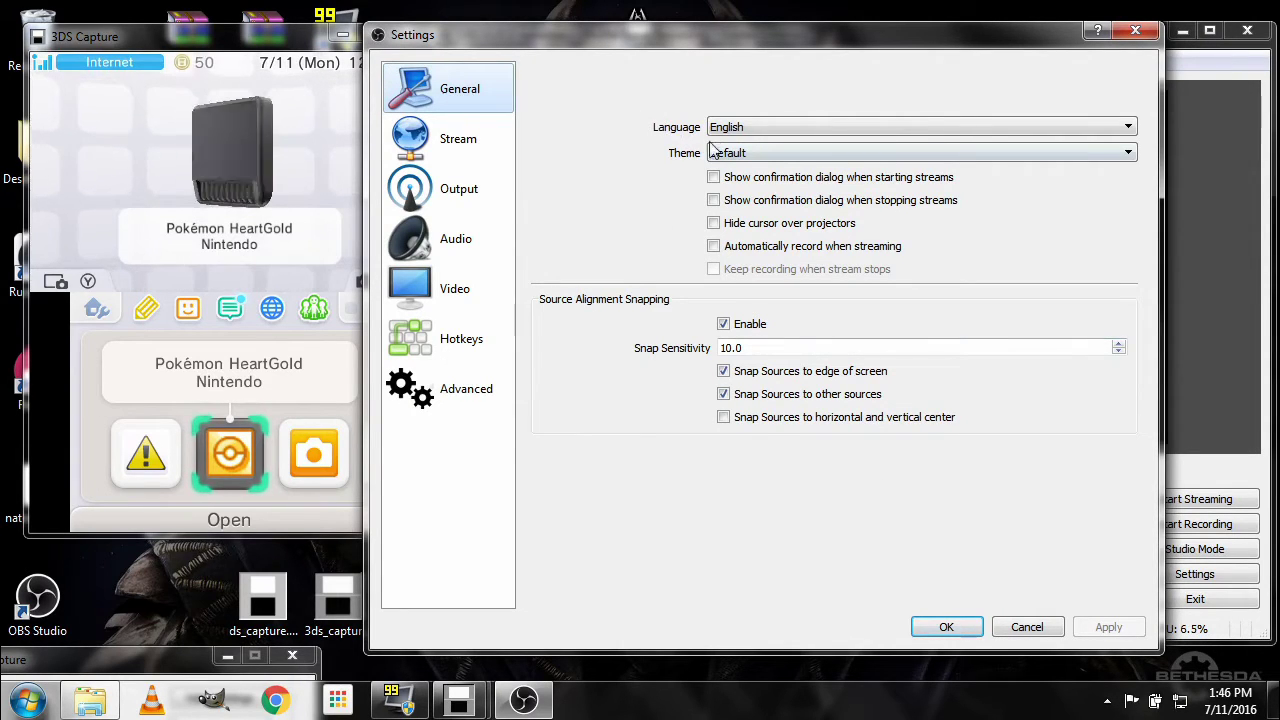
{"action": "left_click", "coordinate": [468, 143]}
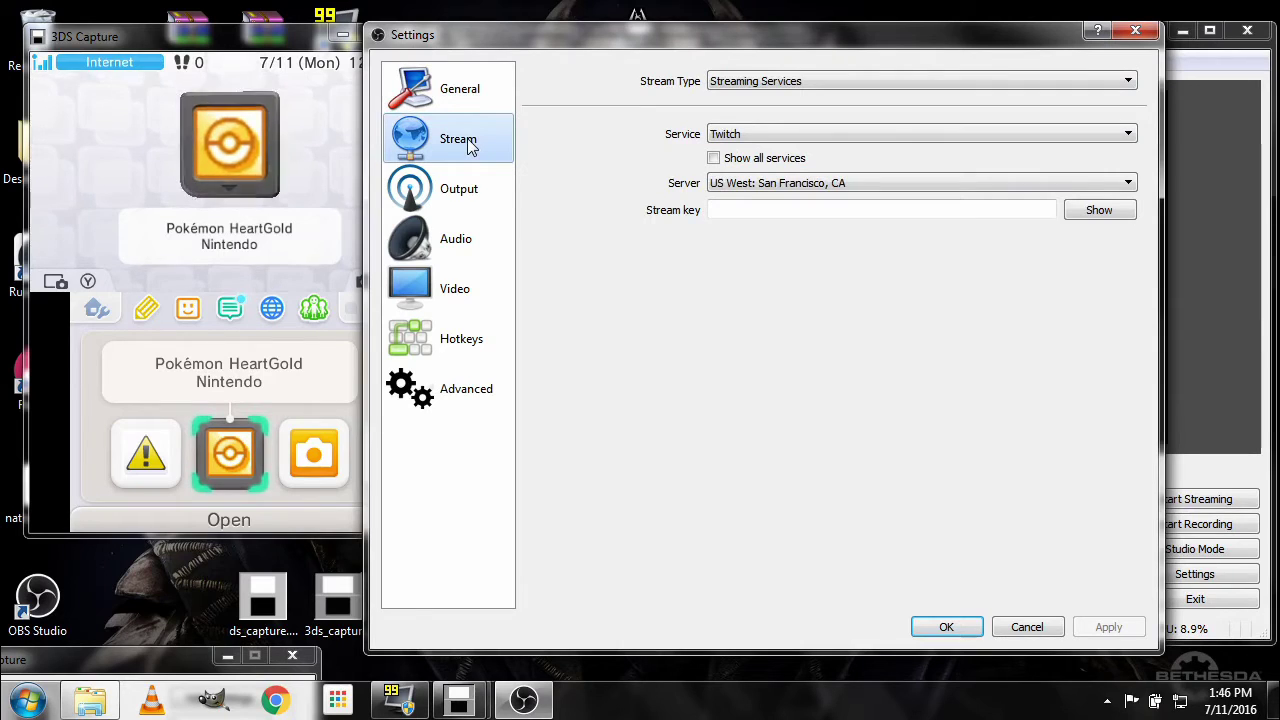
{"action": "left_click", "coordinate": [450, 197]}
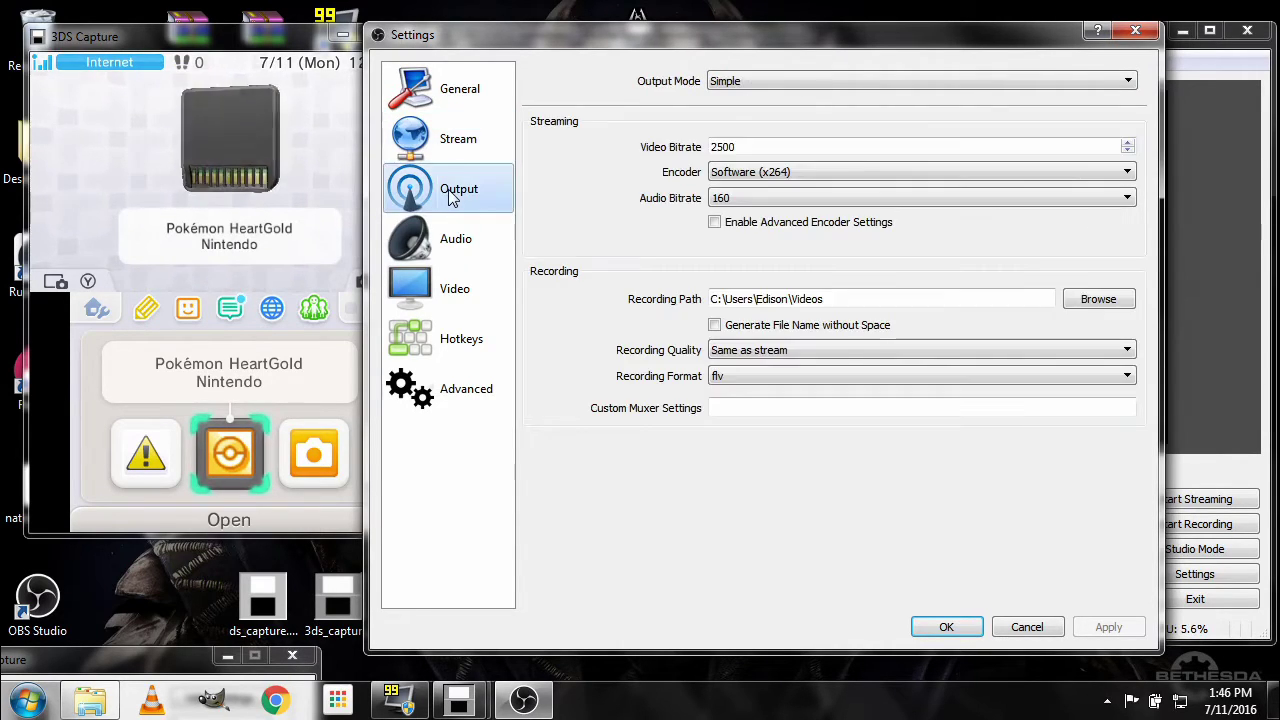
{"action": "left_click", "coordinate": [752, 82]}
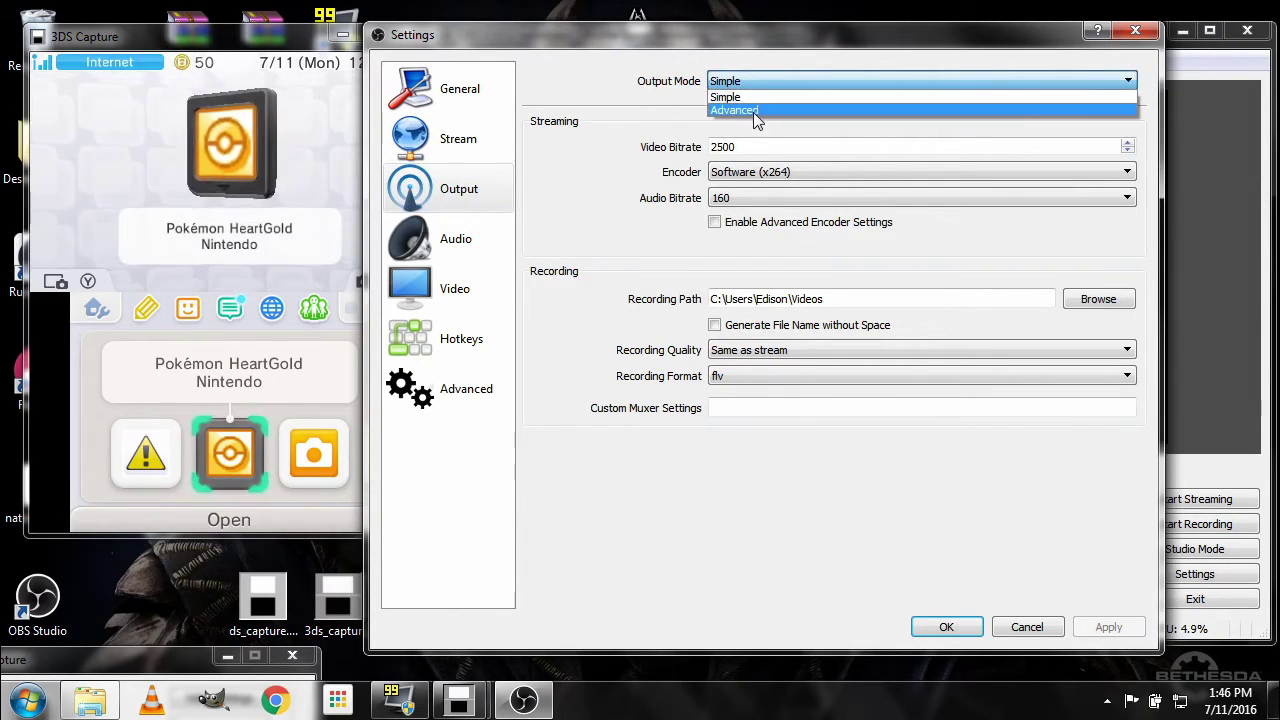
{"action": "left_click", "coordinate": [753, 110]}
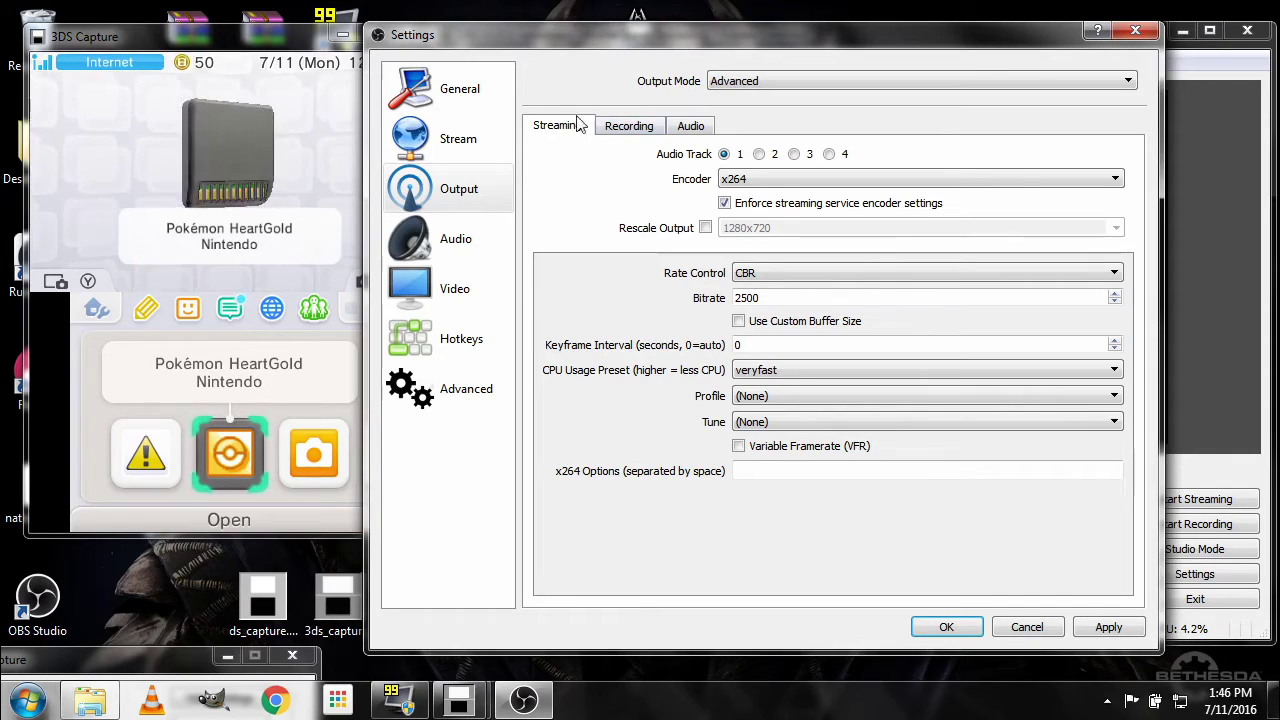
Show the advanced recording output settings and use the Standard recording type.
{"action": "left_click", "coordinate": [628, 134]}
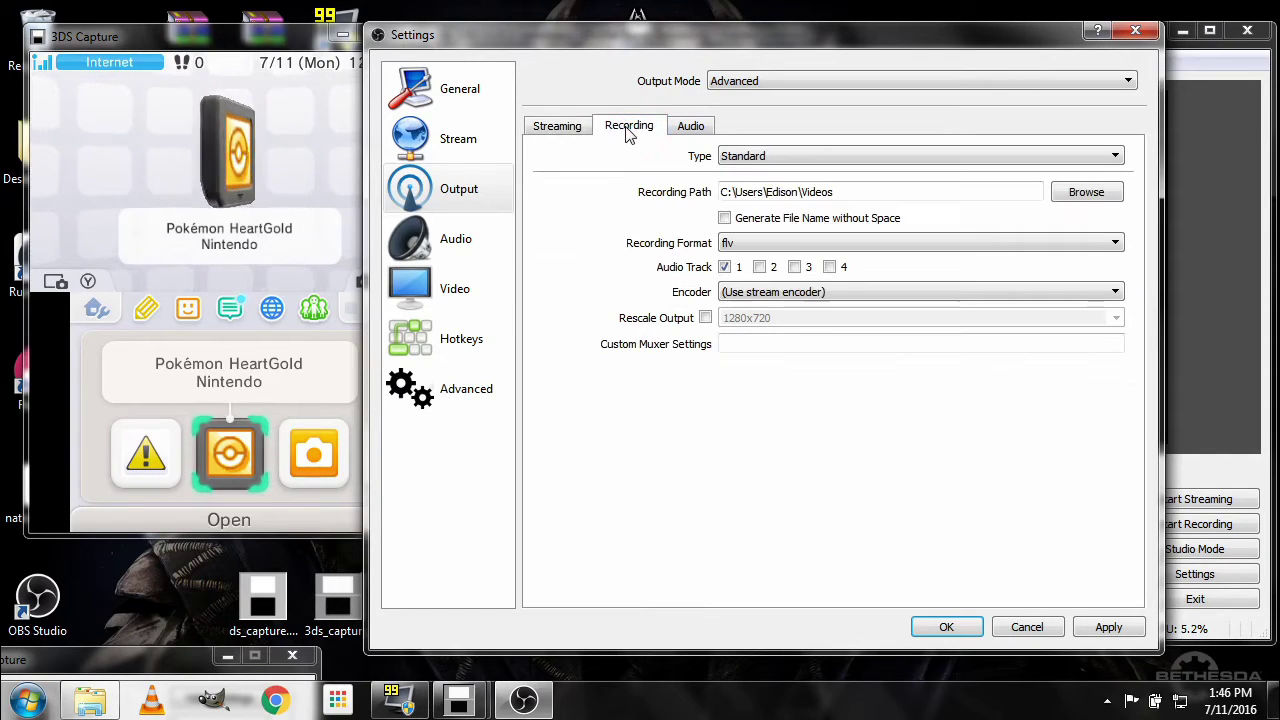
{"action": "left_click", "coordinate": [735, 160]}
{"action": "left_click", "coordinate": [738, 168]}
{"action": "left_click", "coordinate": [760, 160]}
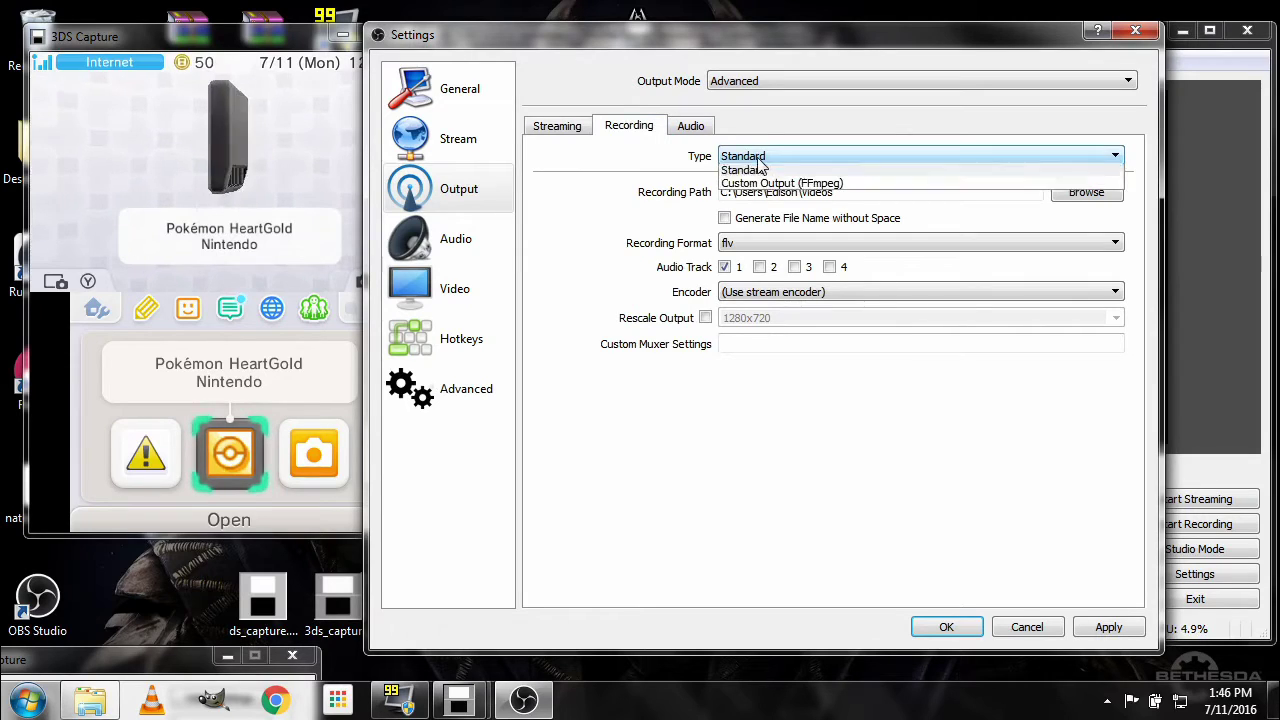
{"action": "left_click", "coordinate": [658, 182]}
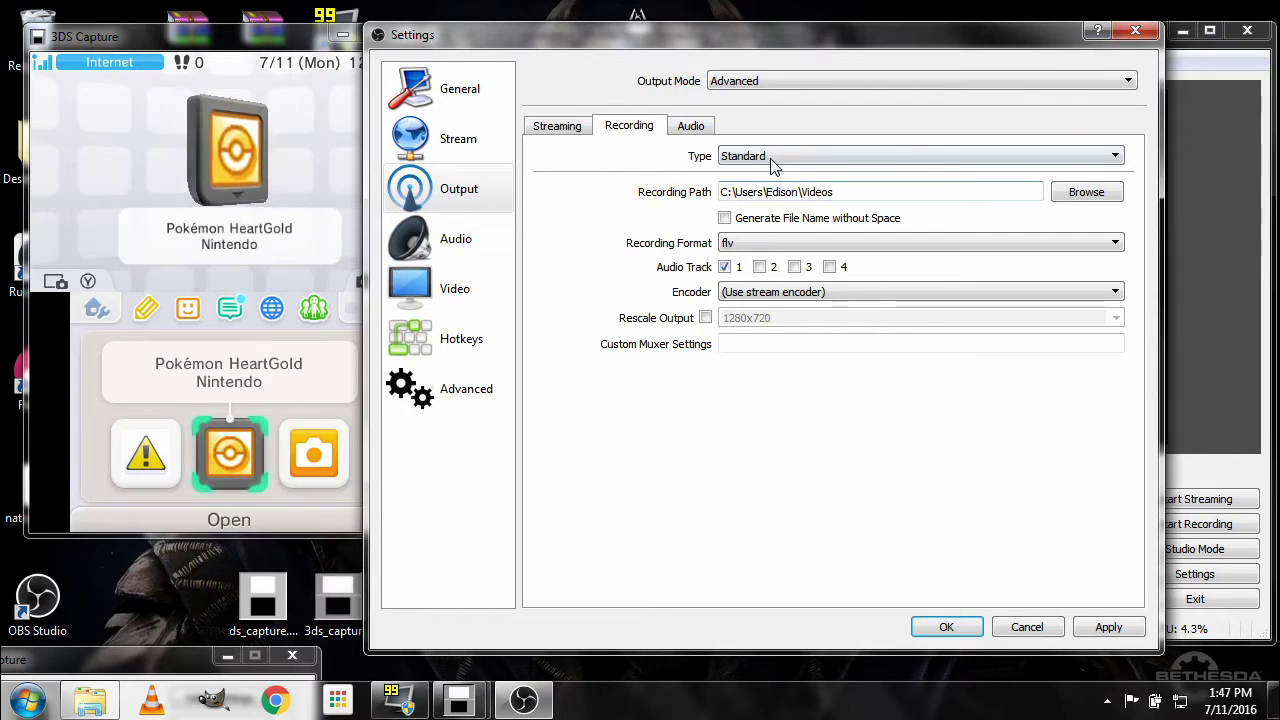
{"action": "left_click_drag", "start_coordinate": [834, 191], "coordinate": [700, 190]}
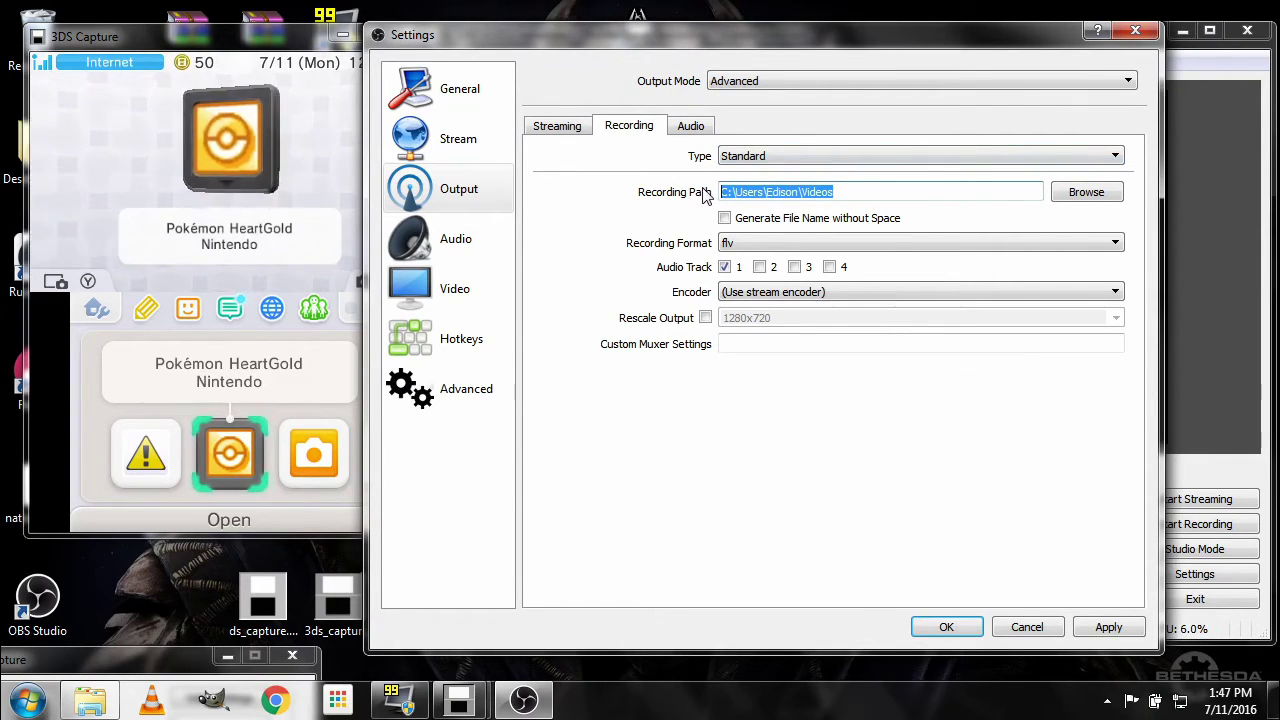
{"action": "left_click", "coordinate": [840, 191]}
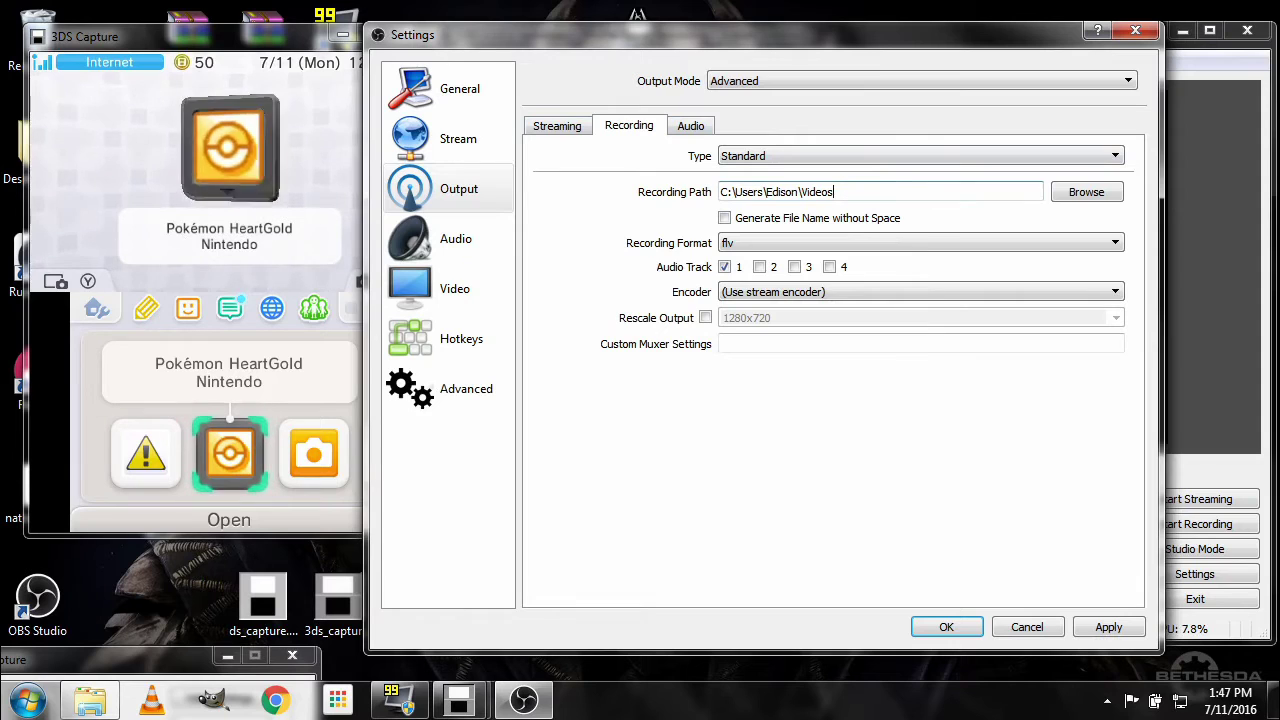
{"action": "left_click_drag", "start_coordinate": [836, 191], "coordinate": [662, 195]}
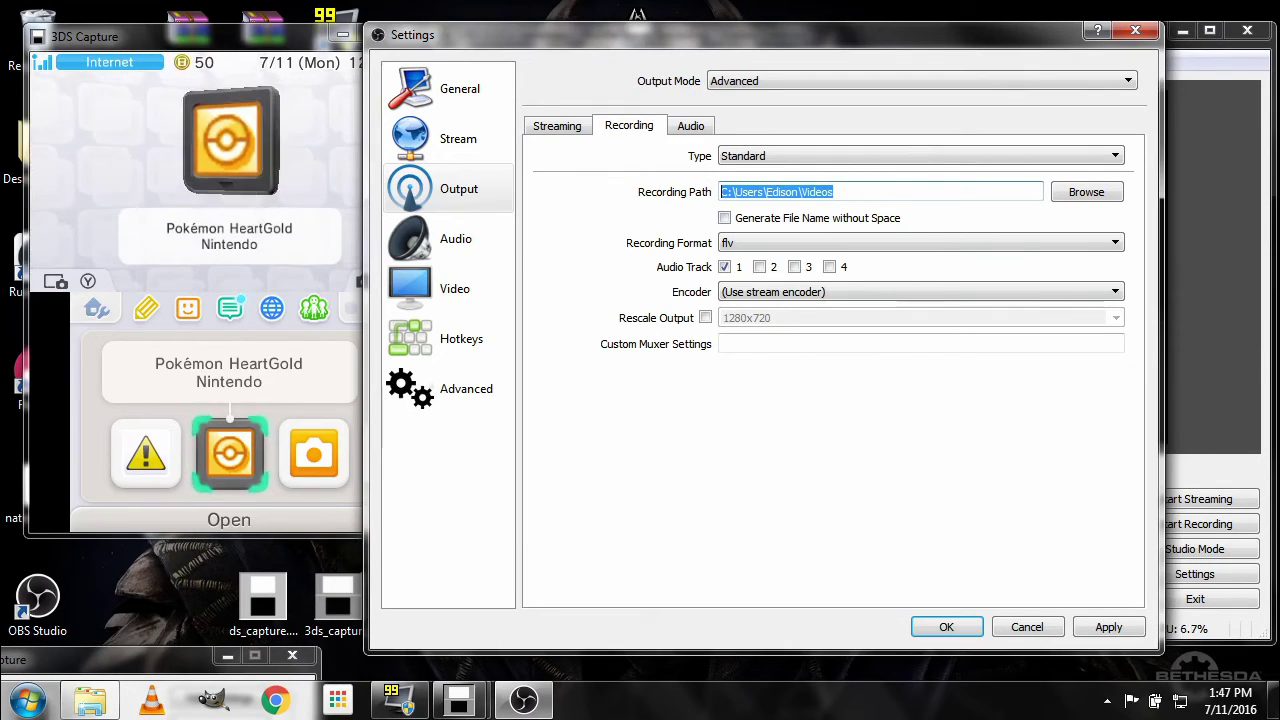
{"action": "left_click", "coordinate": [886, 192]}
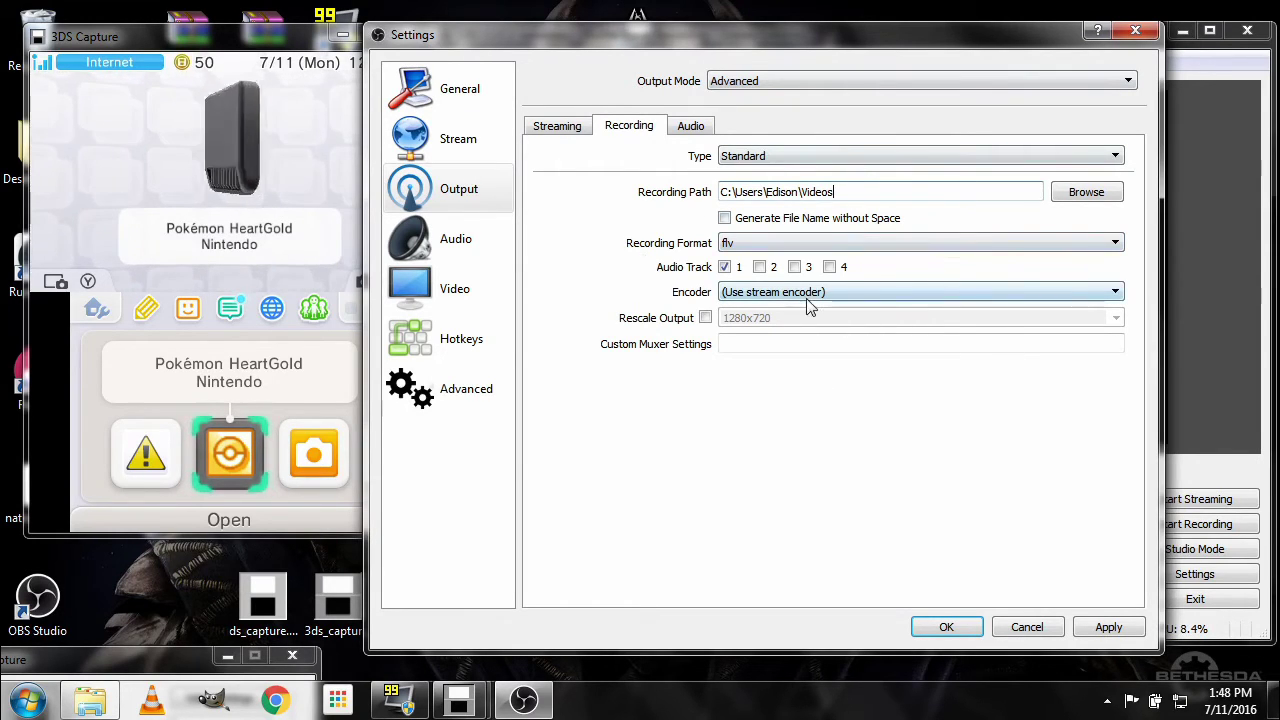
{"action": "triple_click", "coordinate": [794, 191]}
{"action": "left_click", "coordinate": [794, 191]}
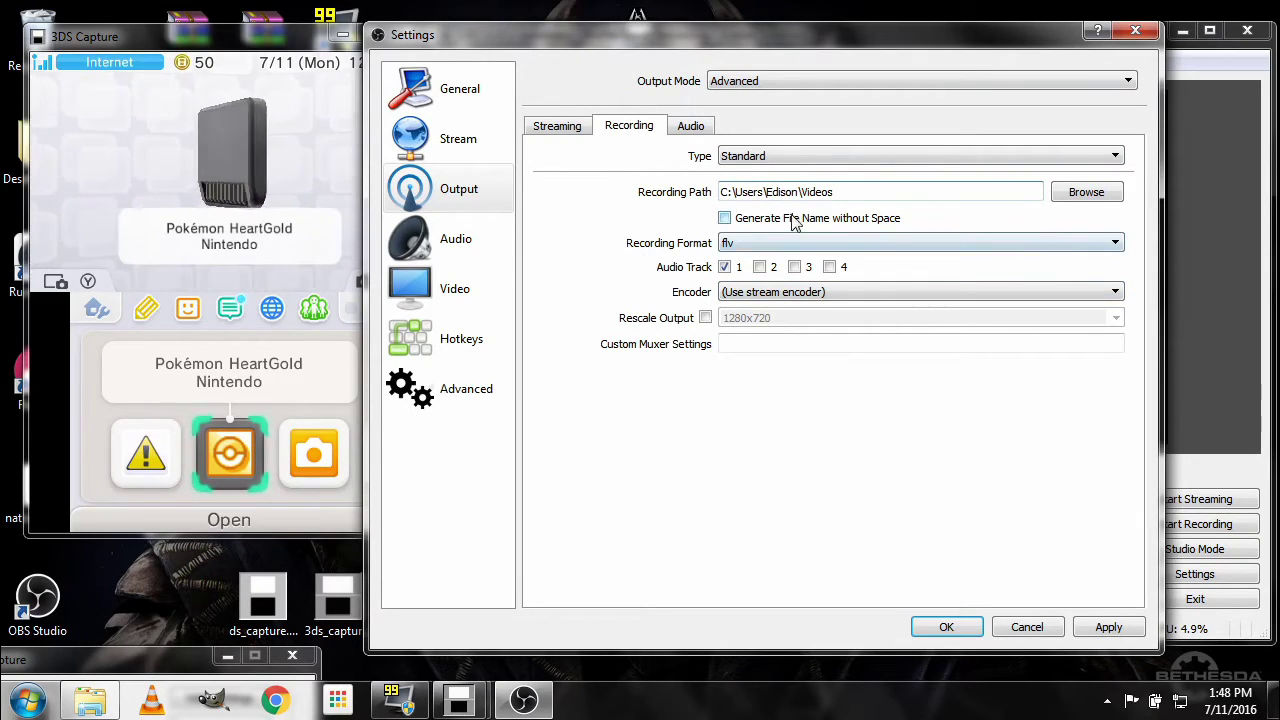
Set the recording format to mp4 and enable audio track 2 in addition to track 1.
{"action": "left_click", "coordinate": [752, 241]}
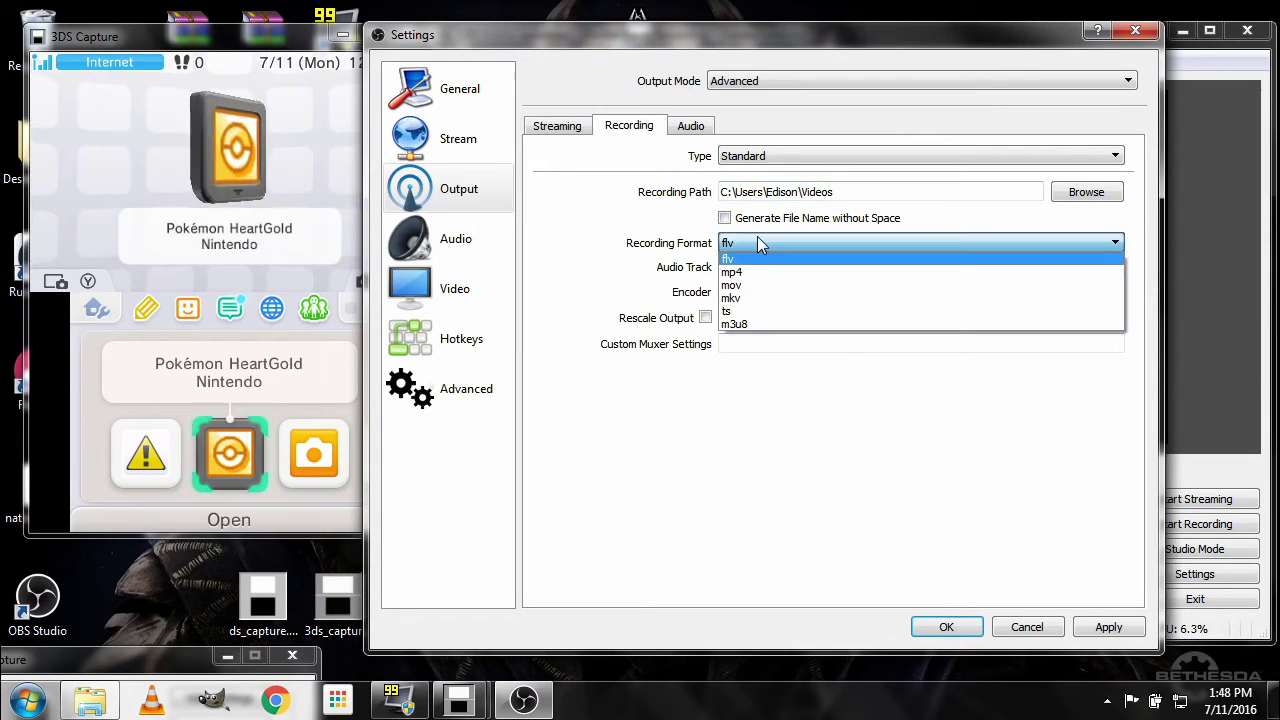
{"action": "left_click", "coordinate": [751, 266]}
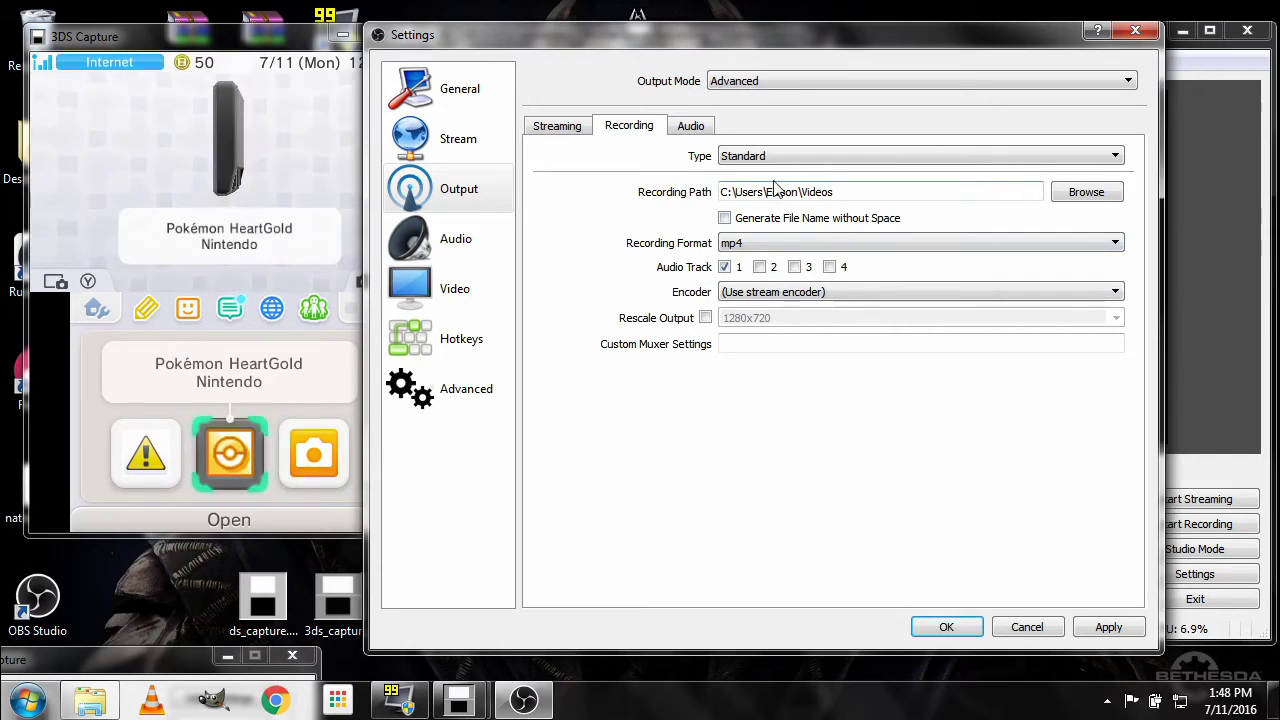
{"action": "left_click", "coordinate": [759, 267]}
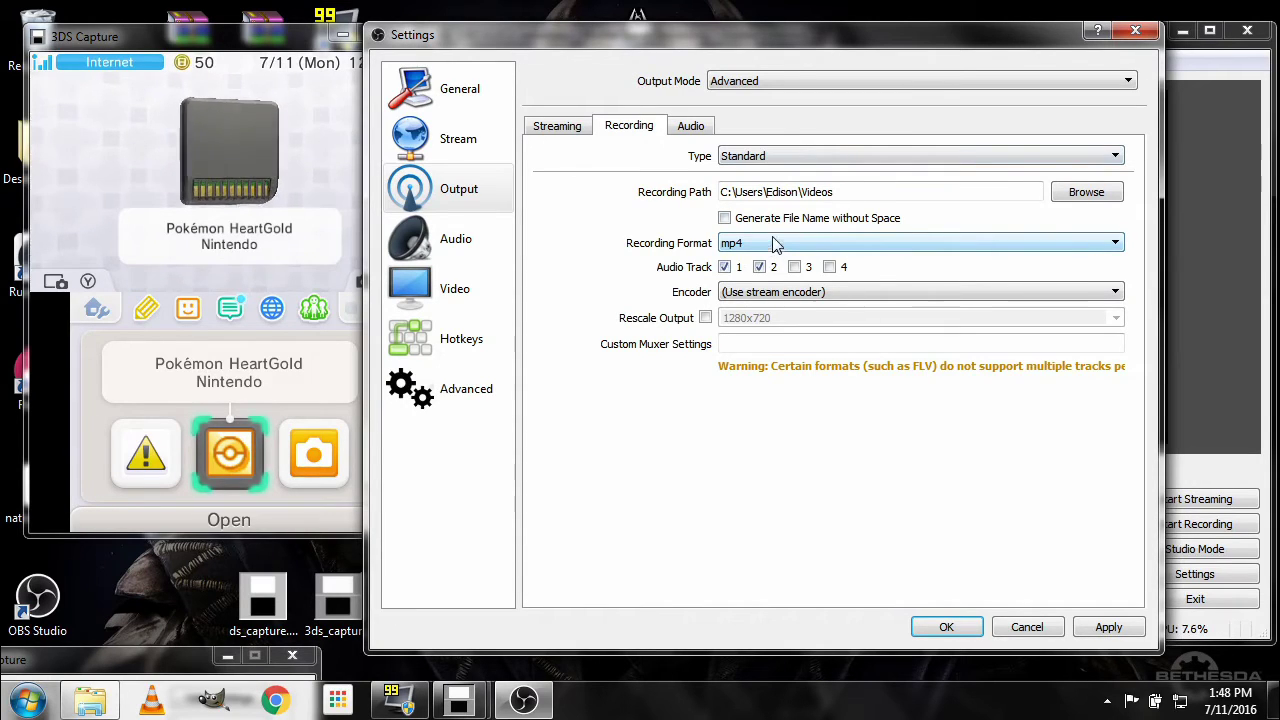
Choose the x264 encoder for recording and enable output rescaling at 1280x720.
{"action": "left_click", "coordinate": [775, 293]}
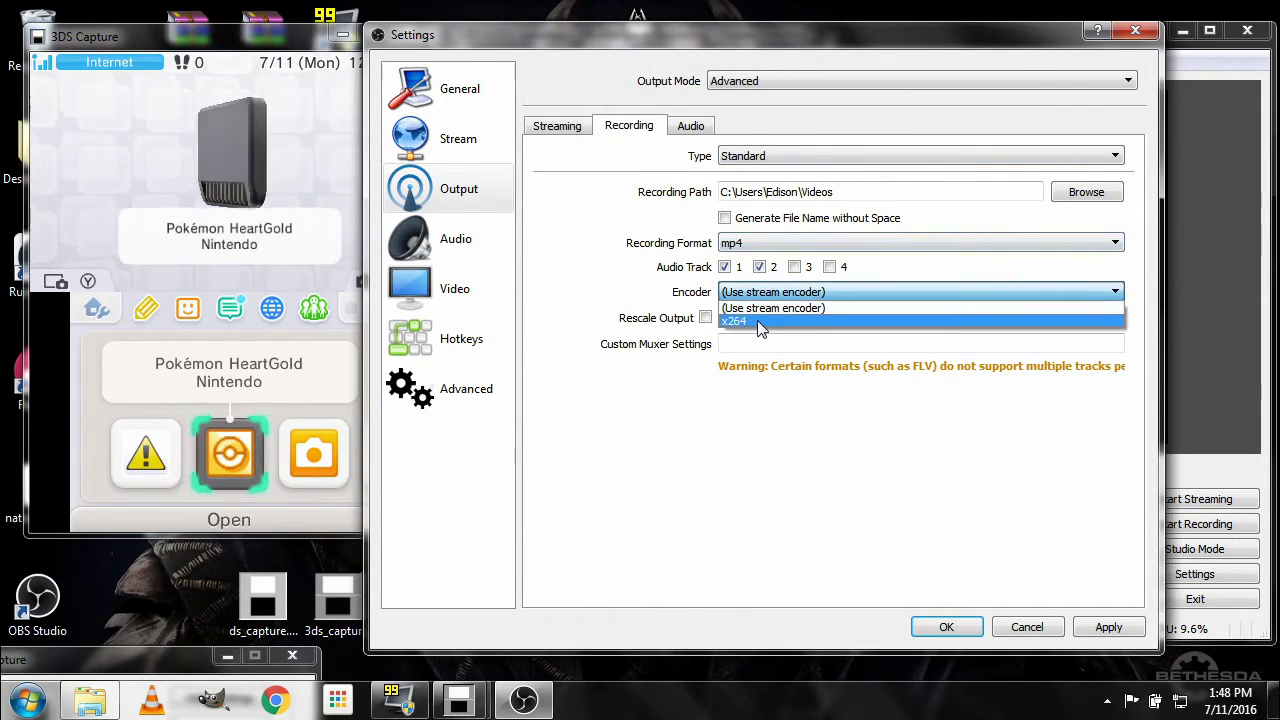
{"action": "left_click", "coordinate": [754, 322]}
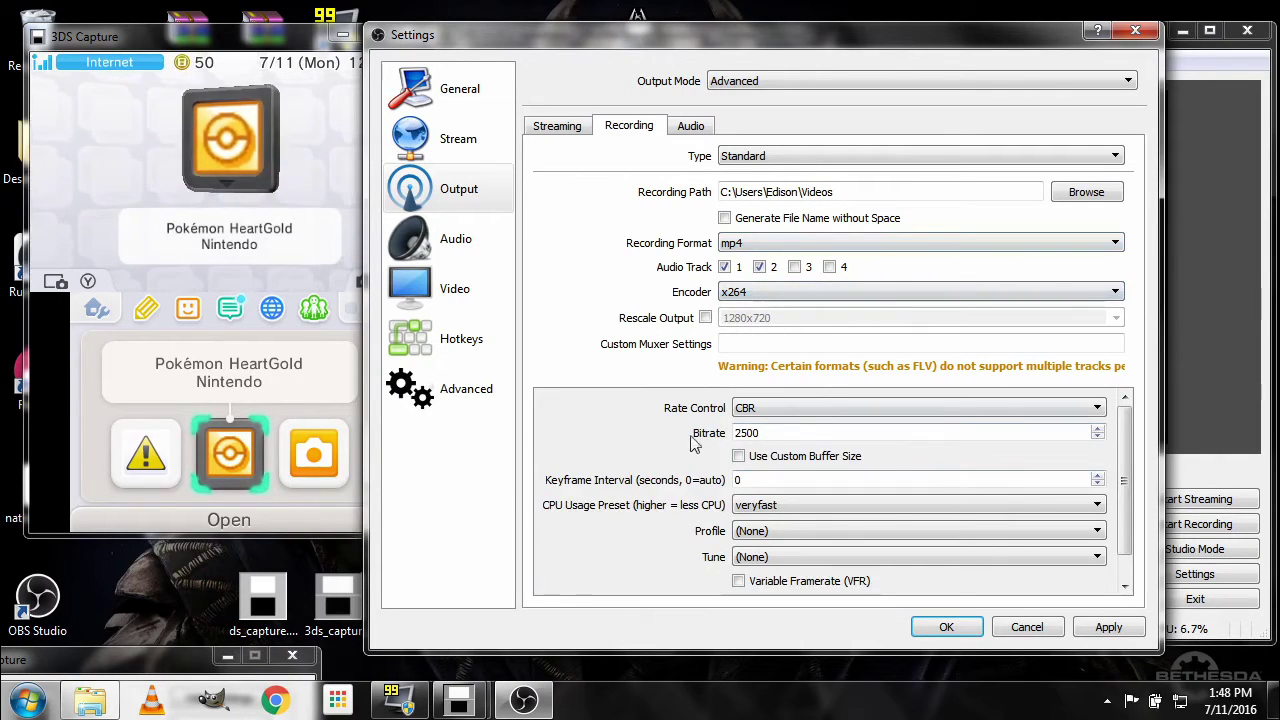
{"action": "left_click", "coordinate": [706, 319]}
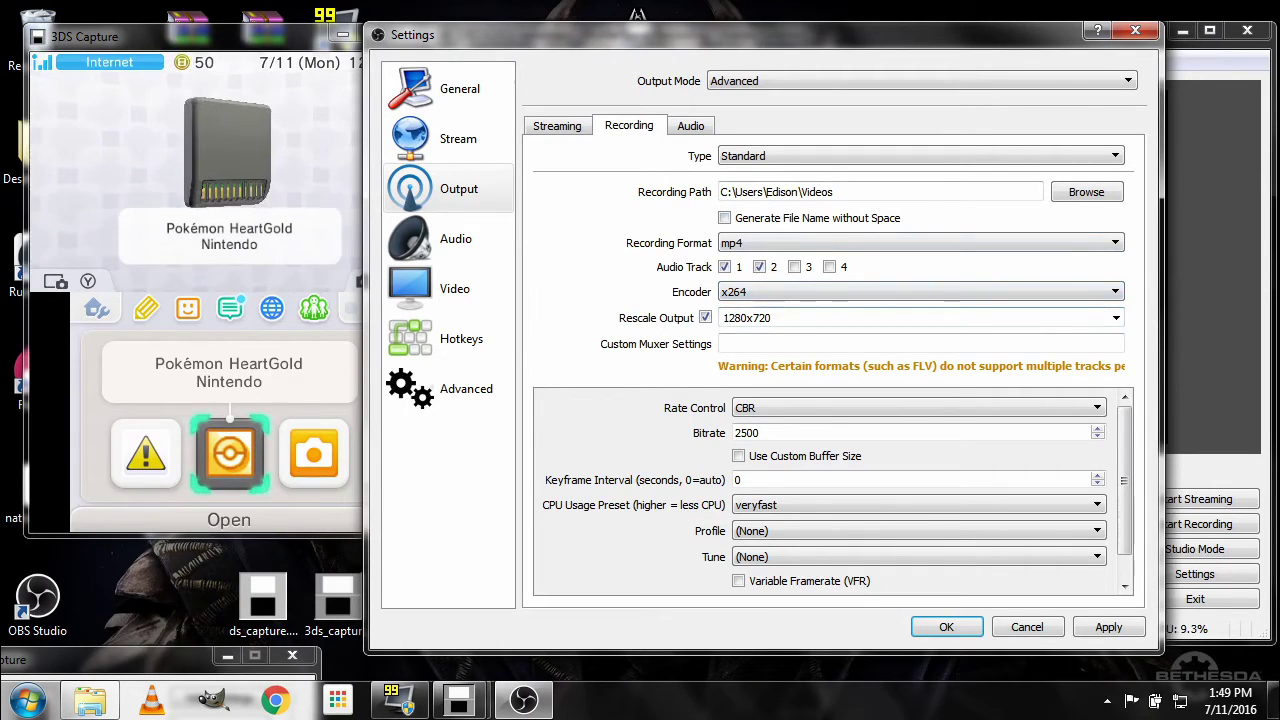
{"action": "double_click", "coordinate": [750, 317]}
{"action": "left_click", "coordinate": [765, 317]}
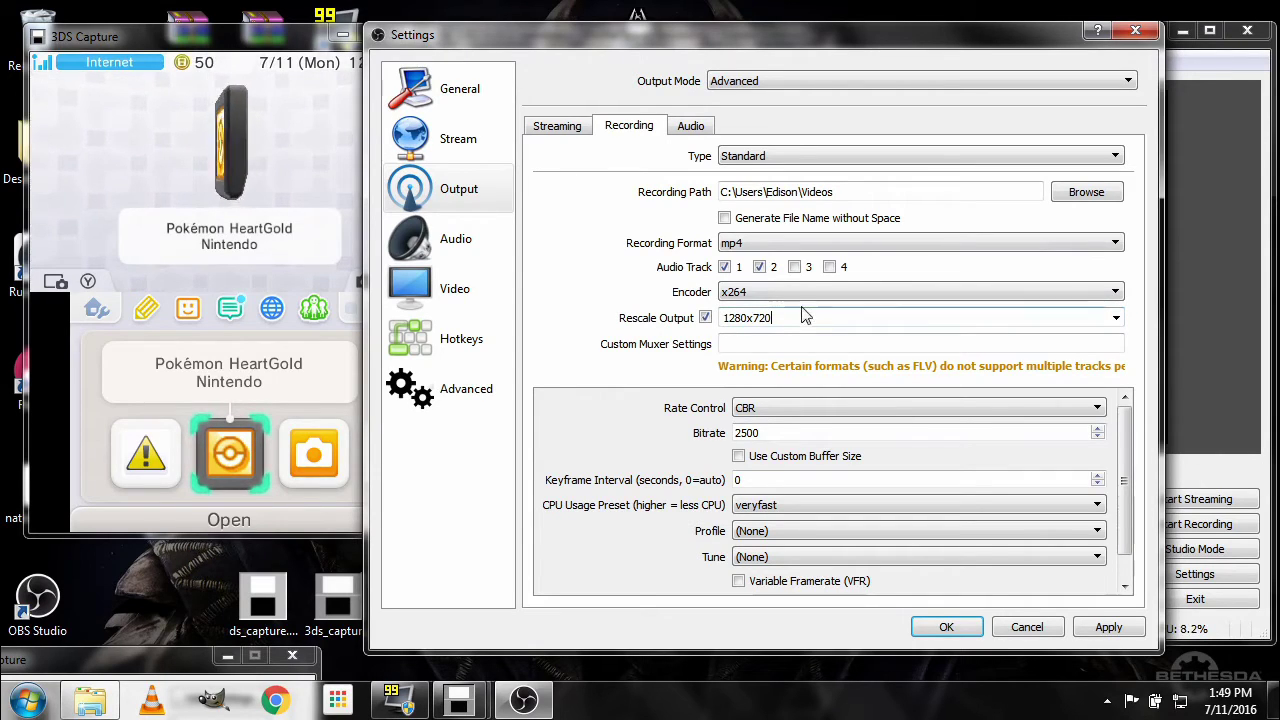
{"action": "key", "text": "ctrl+a"}
{"action": "key", "text": "End"}
{"action": "key", "text": "ctrl+a"}
{"action": "key", "text": "End"}
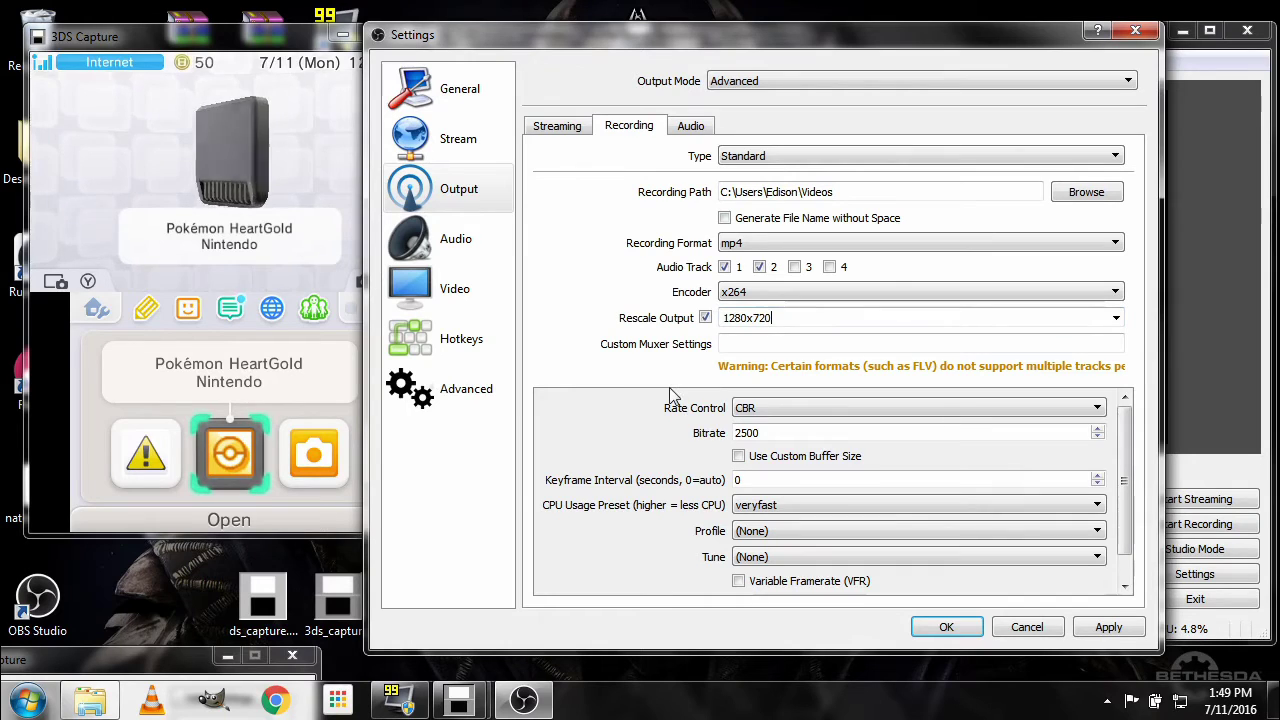
Keep the recording's rate control at CBR with a bitrate of 2500 and enable the custom buffer size.
{"action": "left_click", "coordinate": [771, 406]}
{"action": "left_click", "coordinate": [771, 410]}
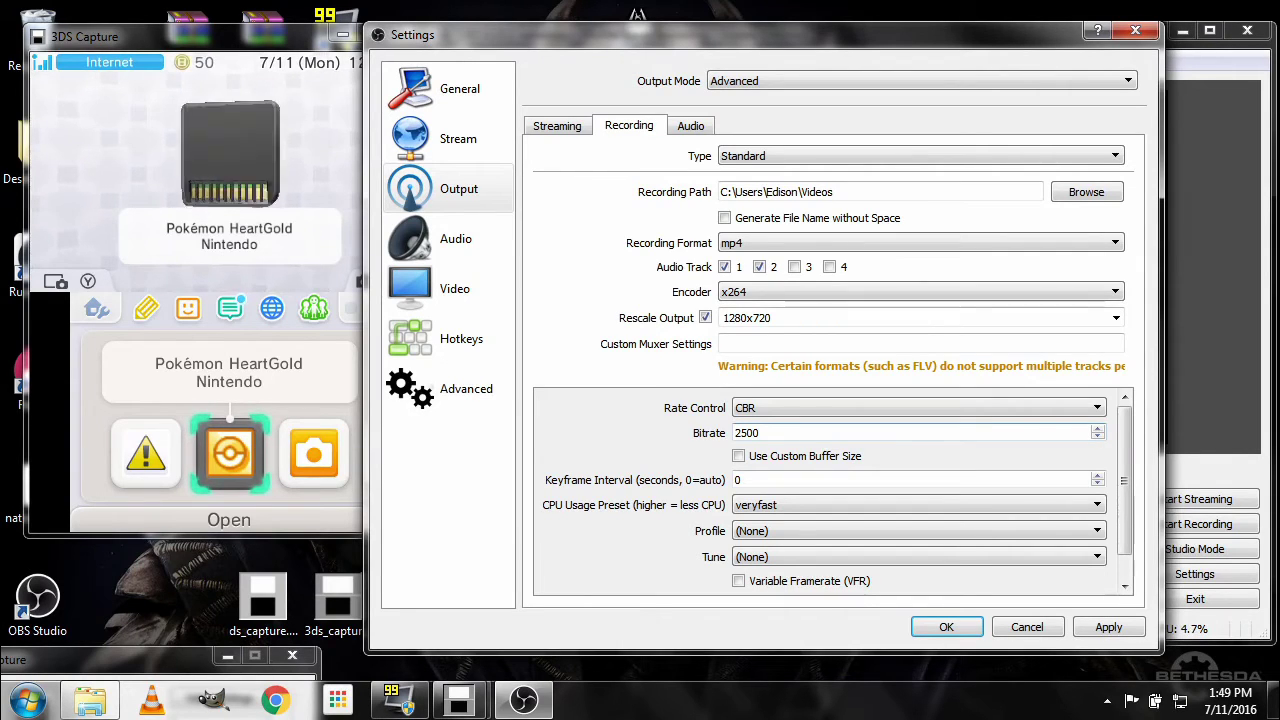
{"action": "double_click", "coordinate": [747, 432]}
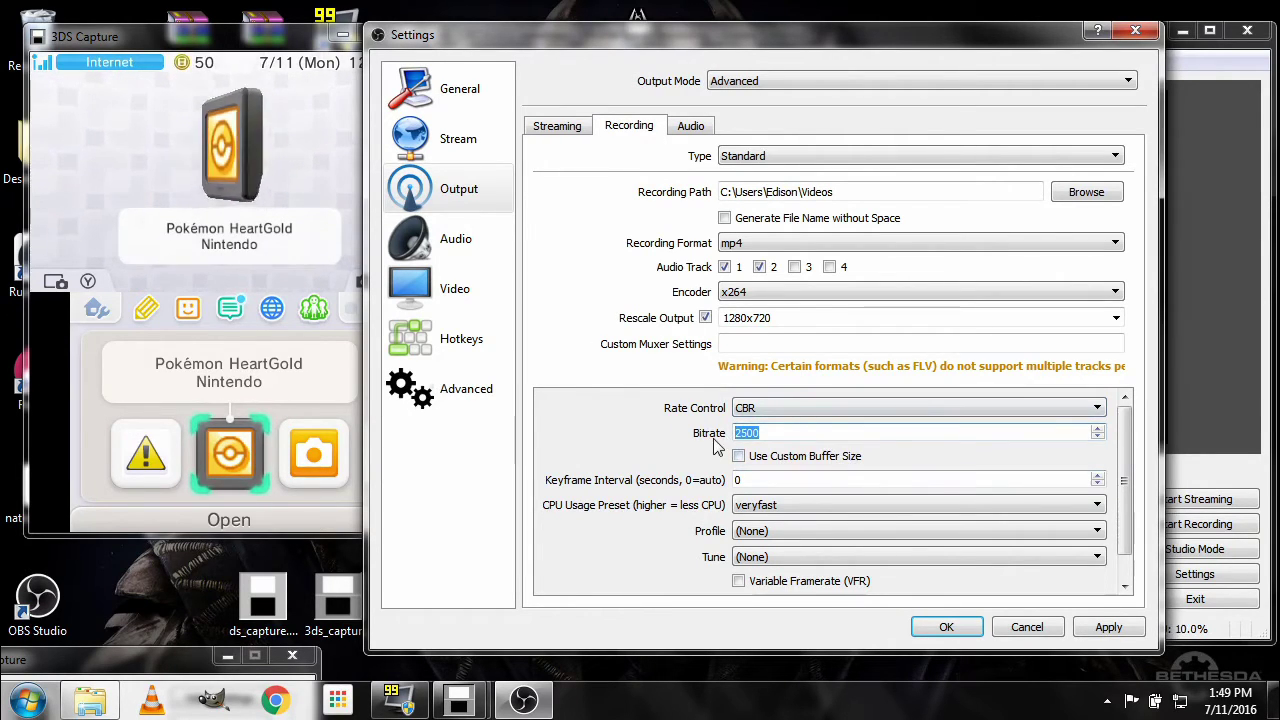
{"action": "left_click", "coordinate": [770, 437]}
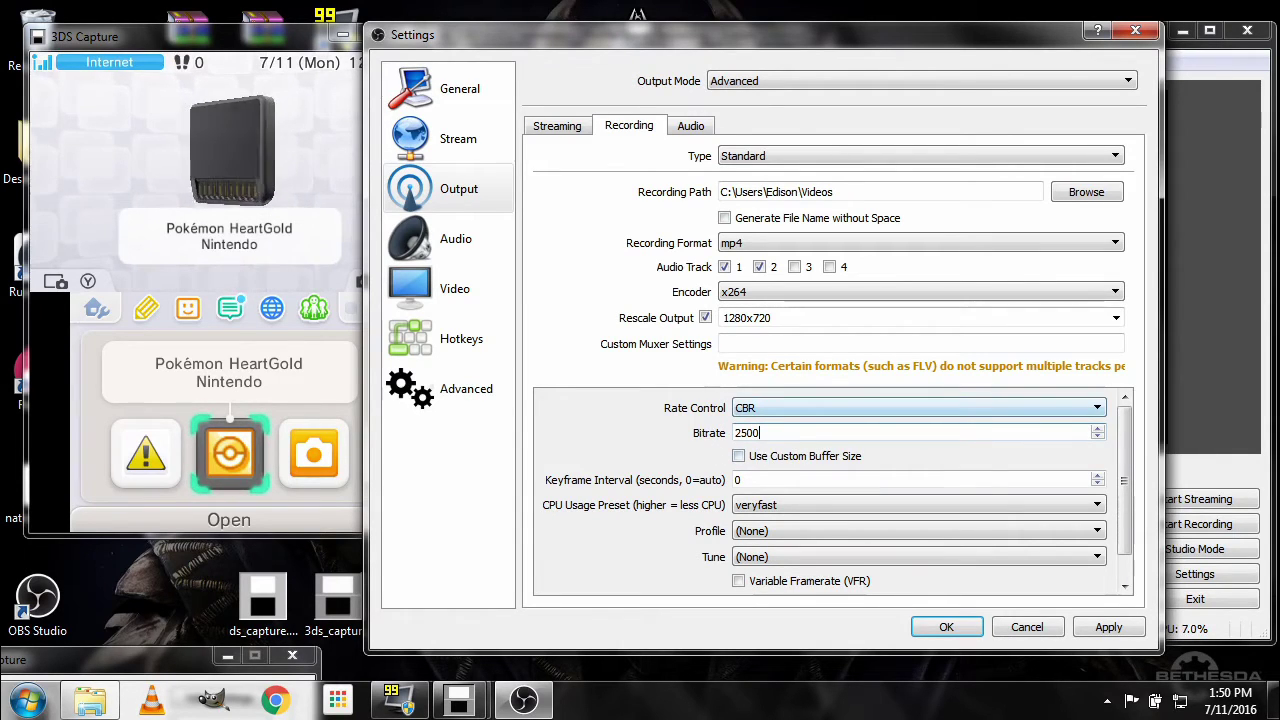
{"action": "key", "text": "ctrl+a"}
{"action": "key", "text": "Right"}
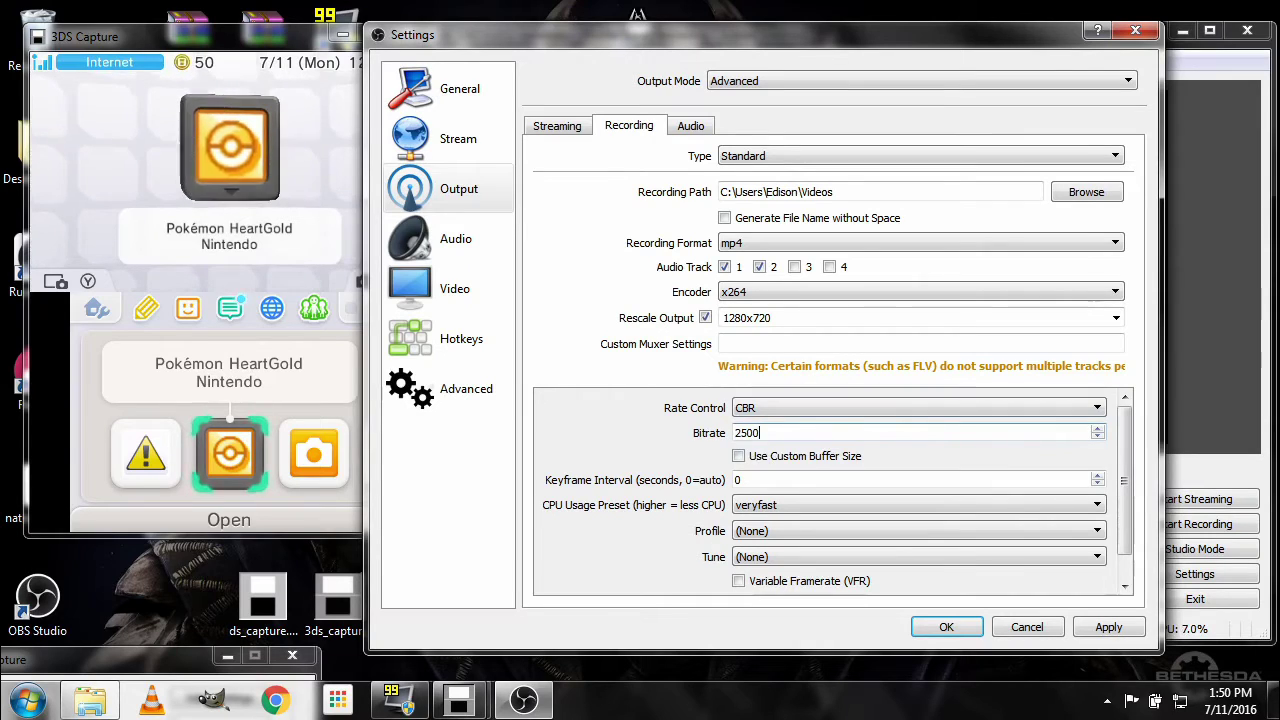
{"action": "left_click", "coordinate": [739, 456]}
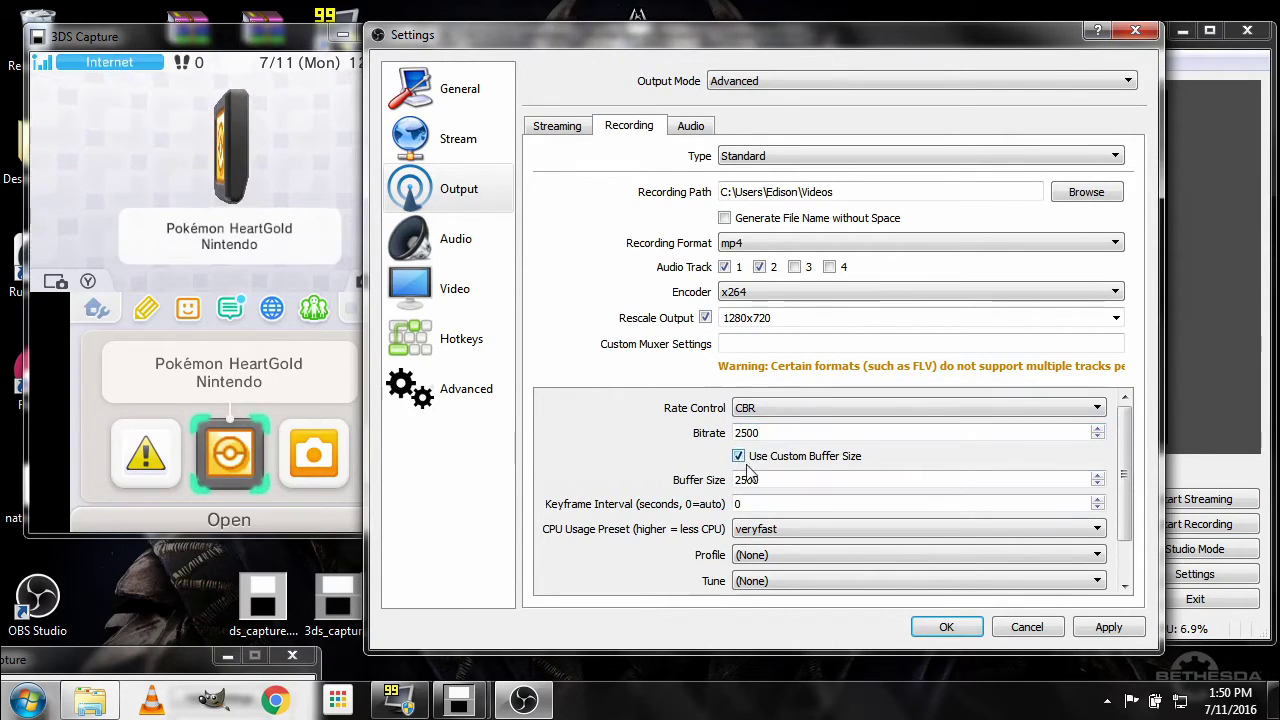
Set the recording's custom buffer size to 0 and its CPU usage preset to ultrafast.
{"action": "double_click", "coordinate": [735, 481]}
{"action": "type", "text": "0"}
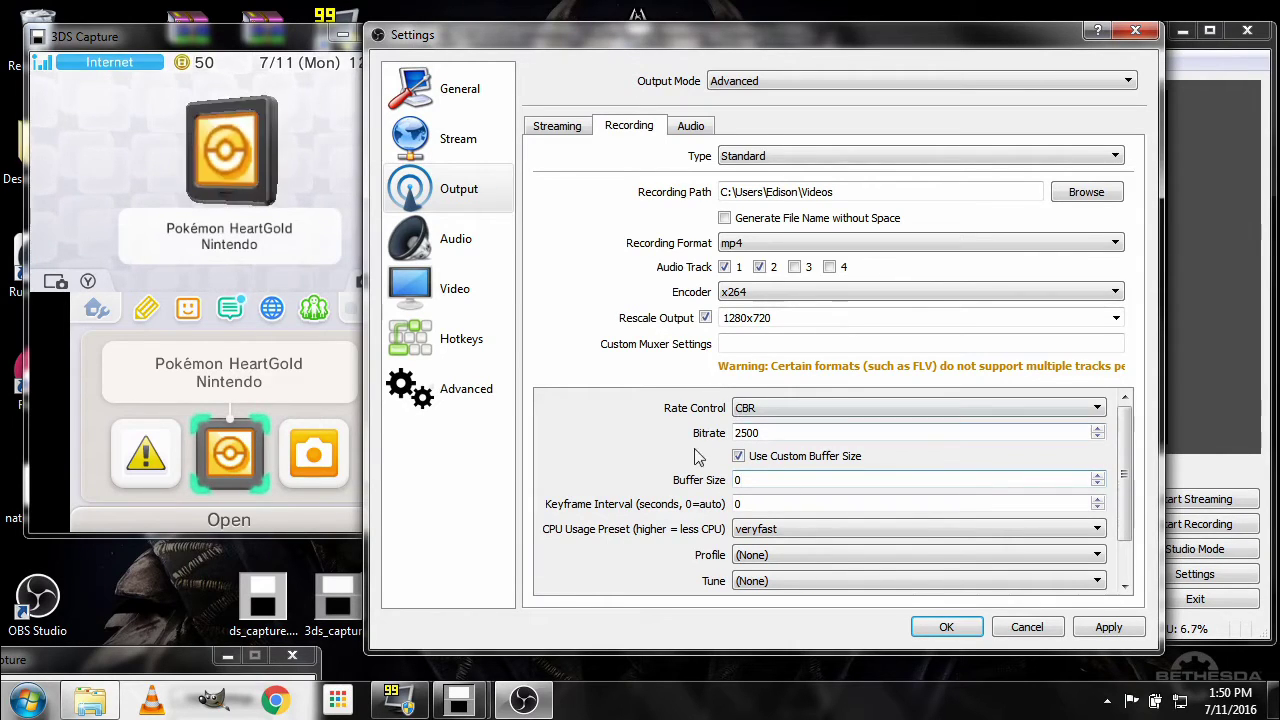
{"action": "scroll", "coordinate": [655, 475], "scroll_direction": "down", "scroll_amount": 2}
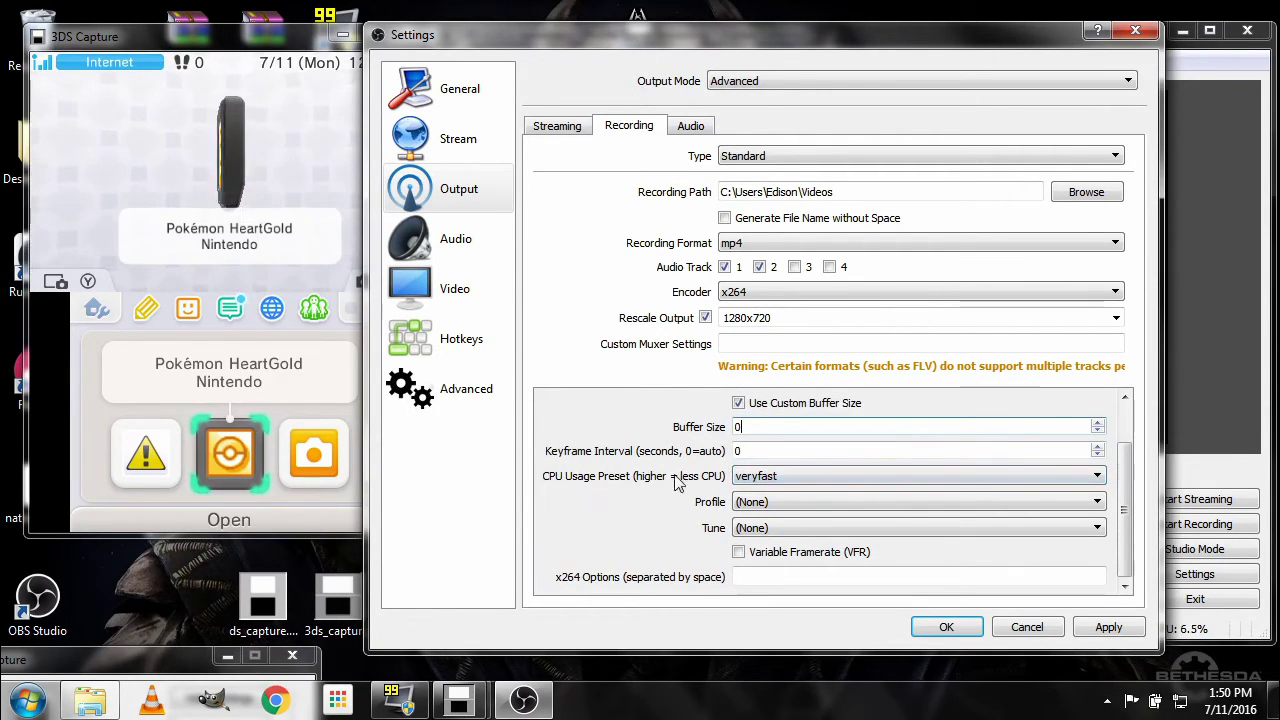
{"action": "left_click", "coordinate": [748, 478]}
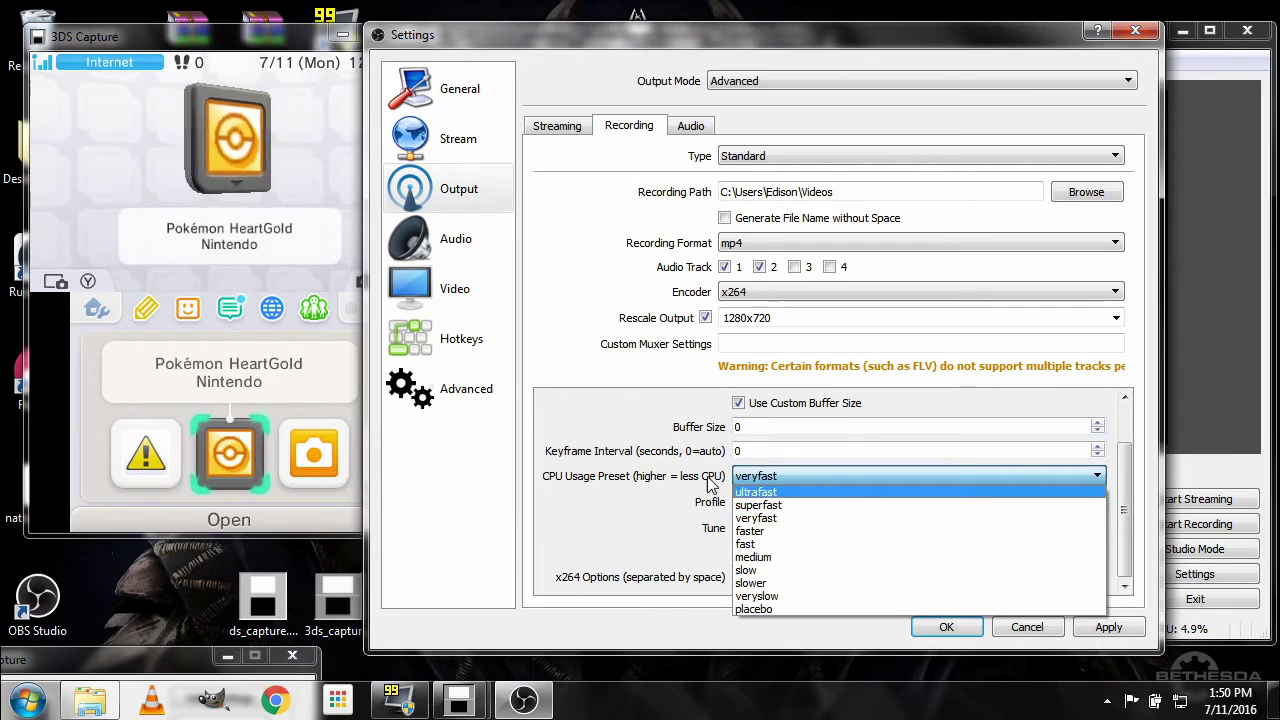
{"action": "left_click", "coordinate": [766, 492]}
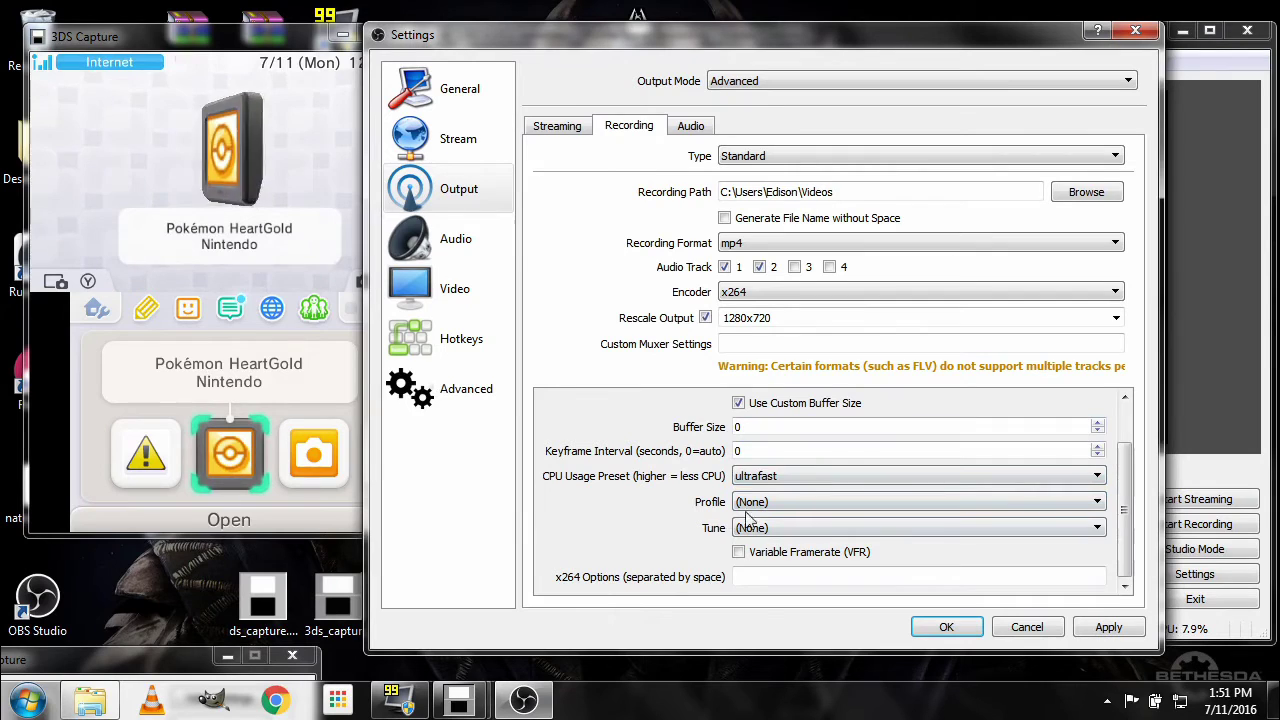
{"action": "left_click", "coordinate": [759, 477]}
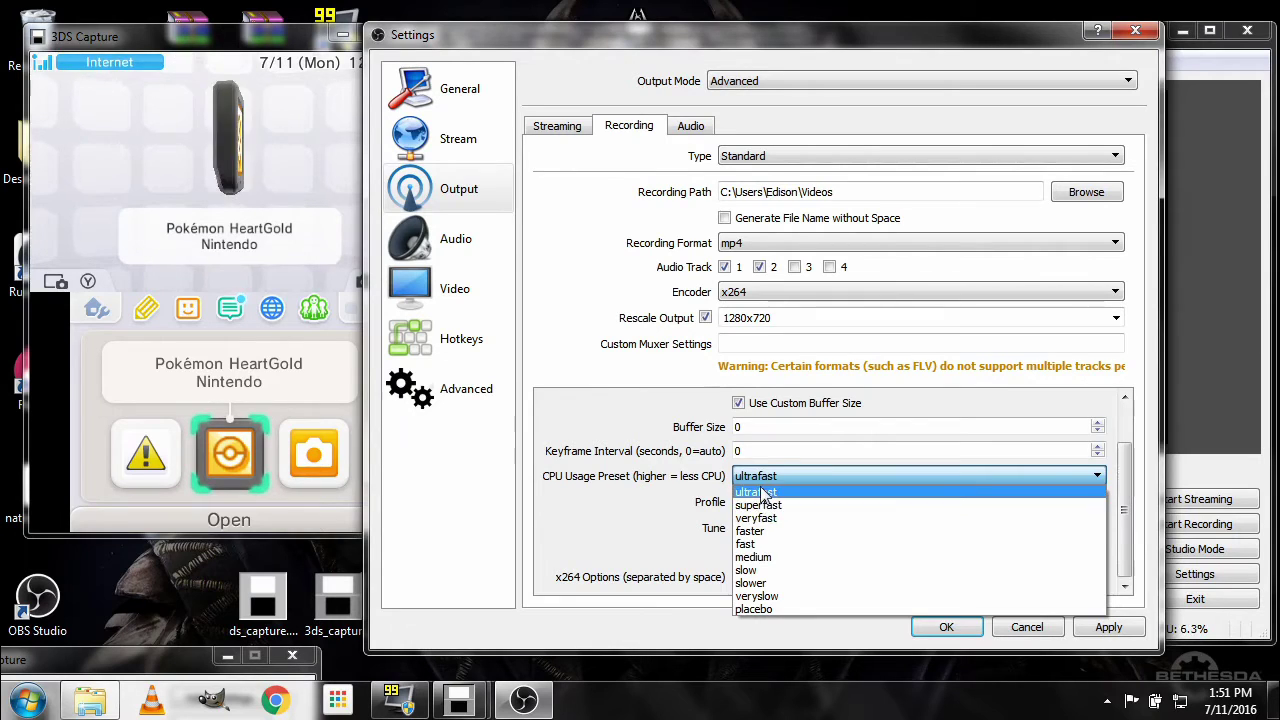
{"action": "left_click", "coordinate": [766, 493]}
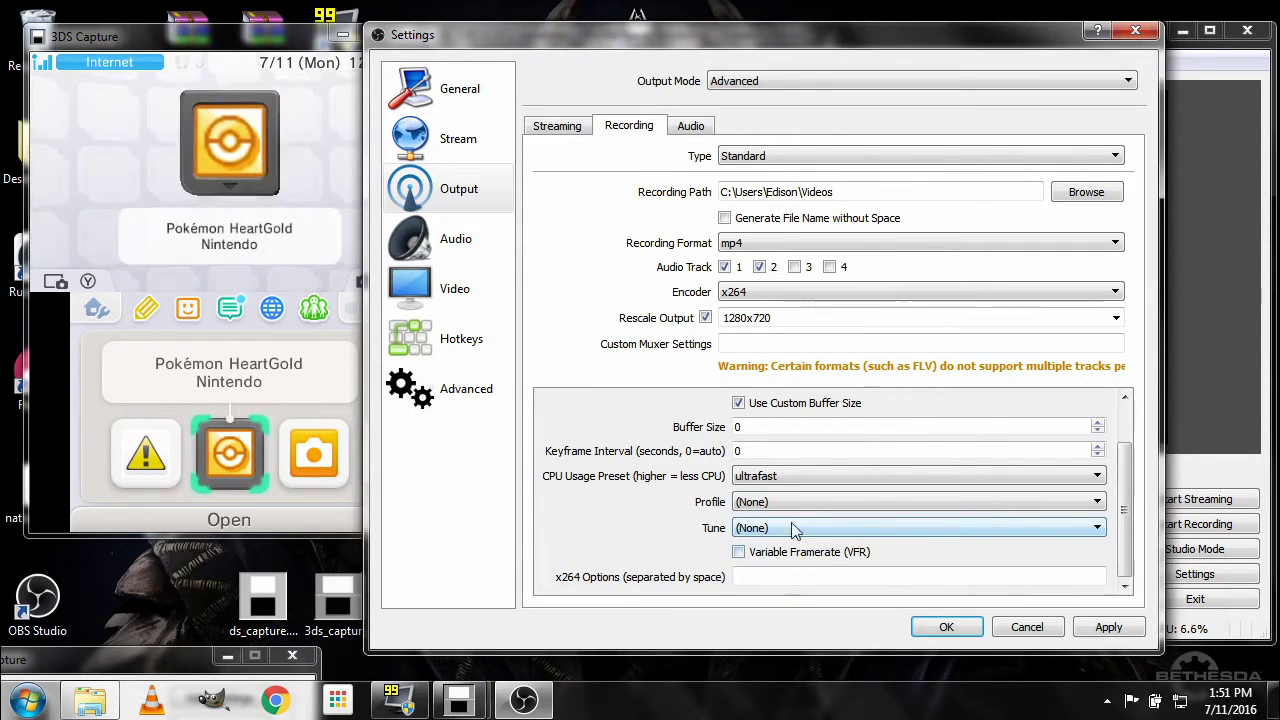
Examine the output audio track bitrates and the general audio device settings.
{"action": "left_click", "coordinate": [686, 128]}
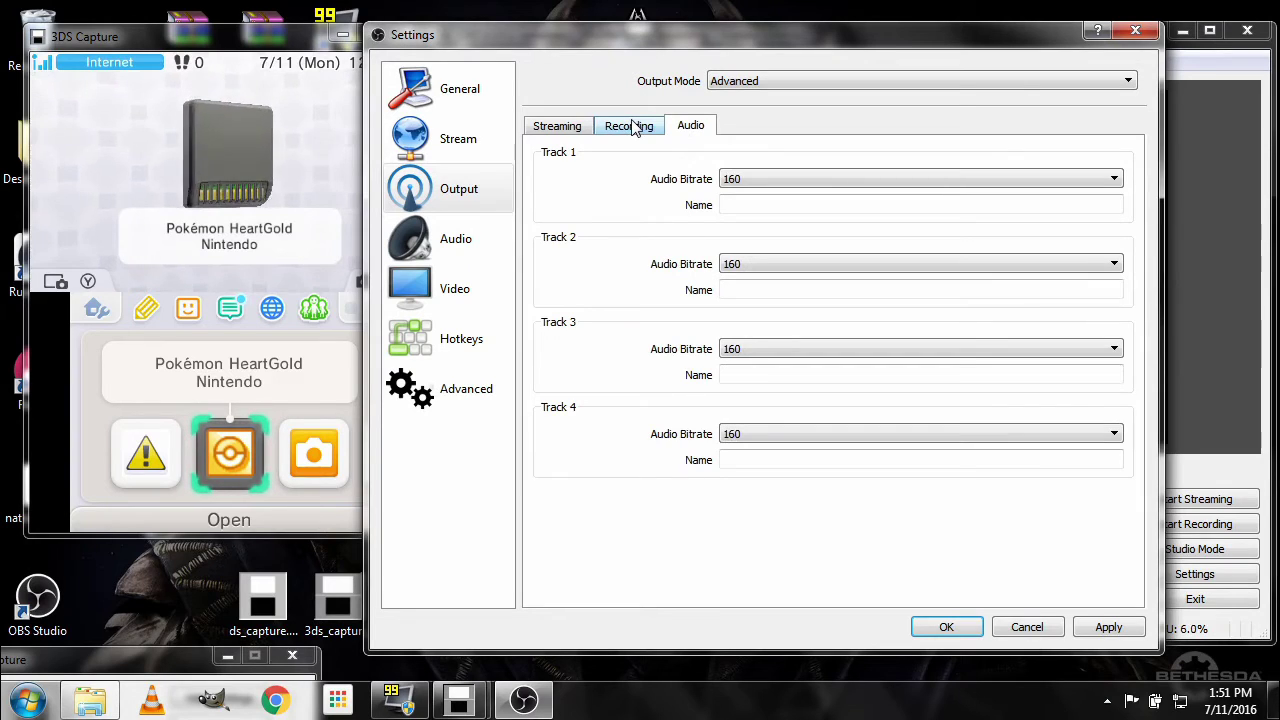
{"action": "left_click", "coordinate": [630, 128]}
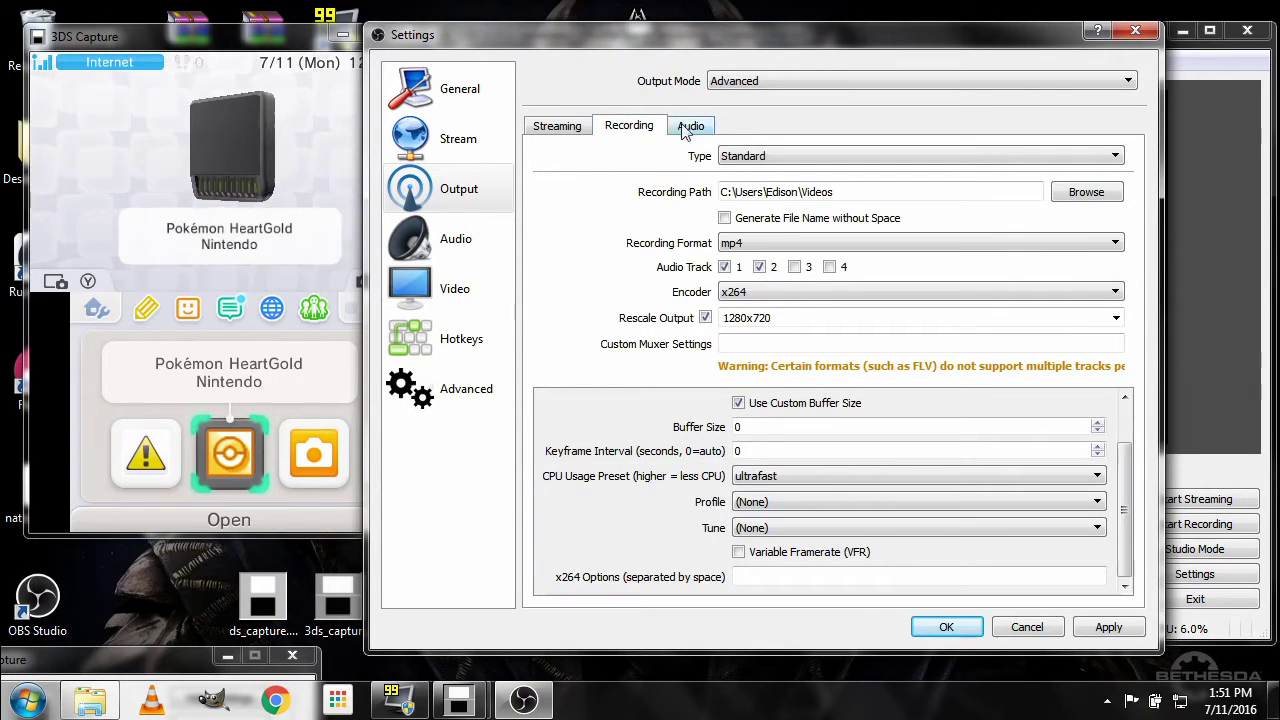
{"action": "left_click", "coordinate": [456, 238]}
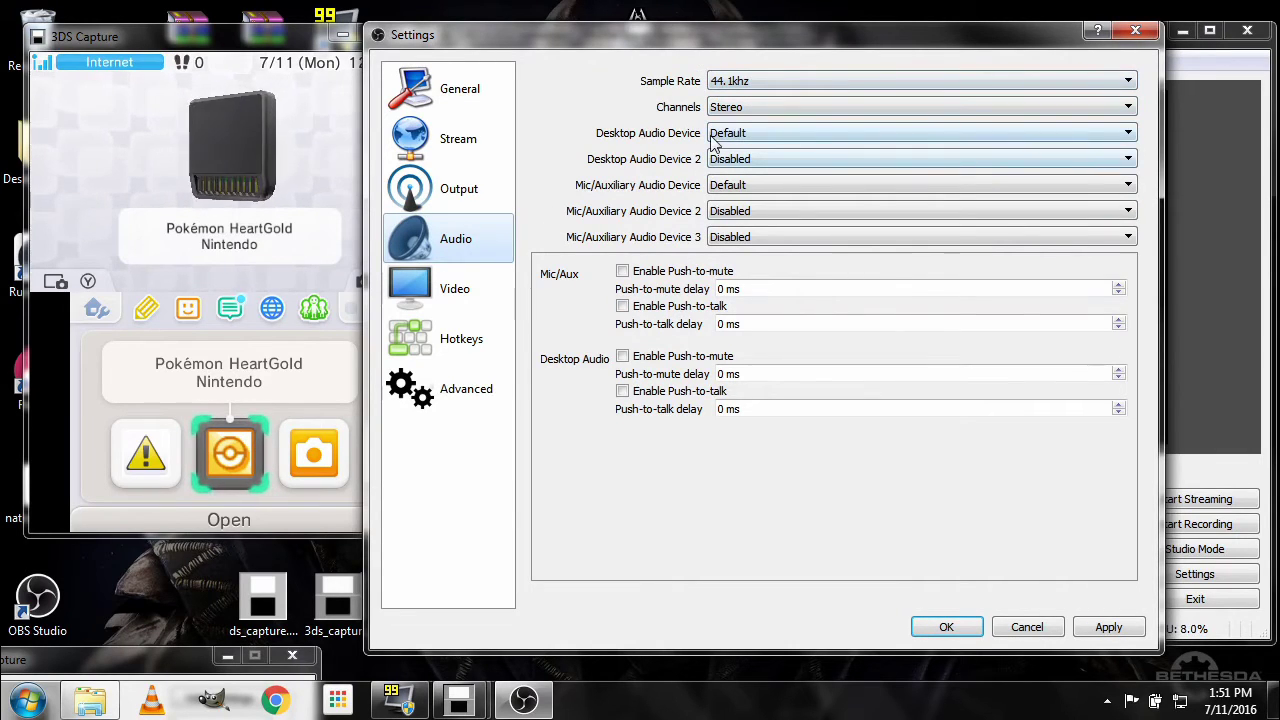
Keep both the base canvas resolution and the scaled output resolution at 1280x720 in the video settings.
{"action": "left_click", "coordinate": [490, 289]}
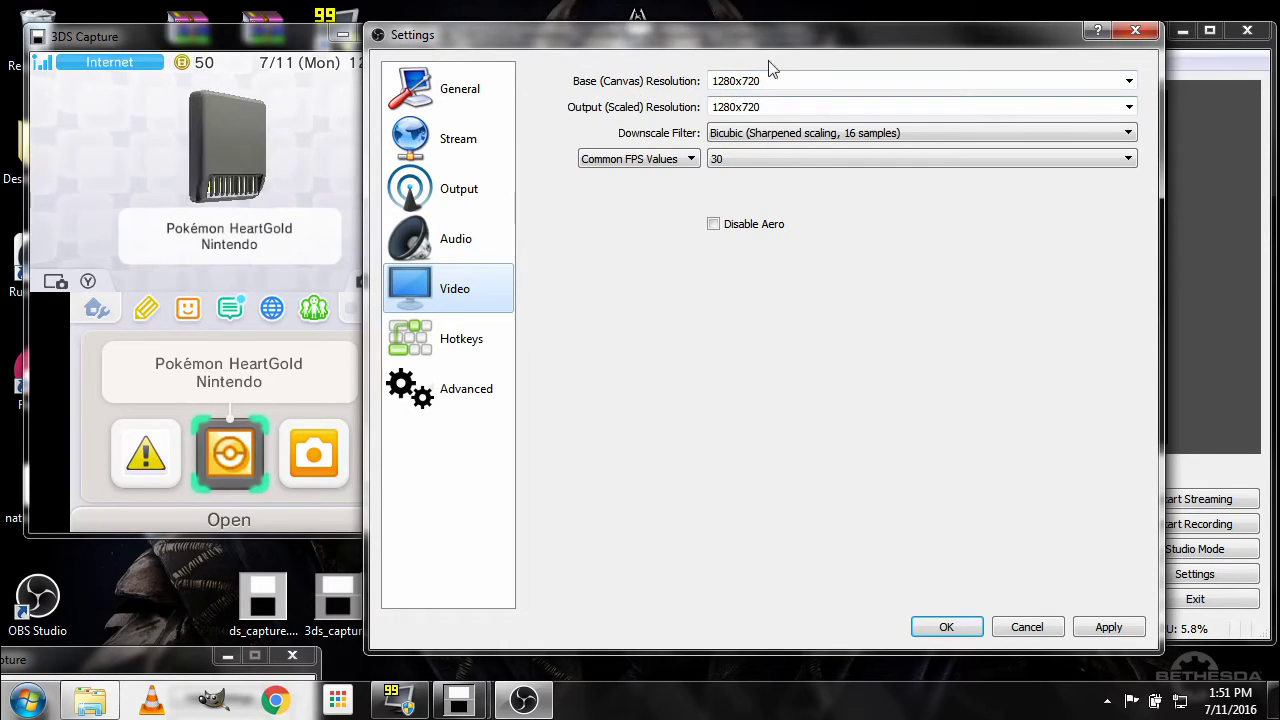
{"action": "key", "text": "Tab"}
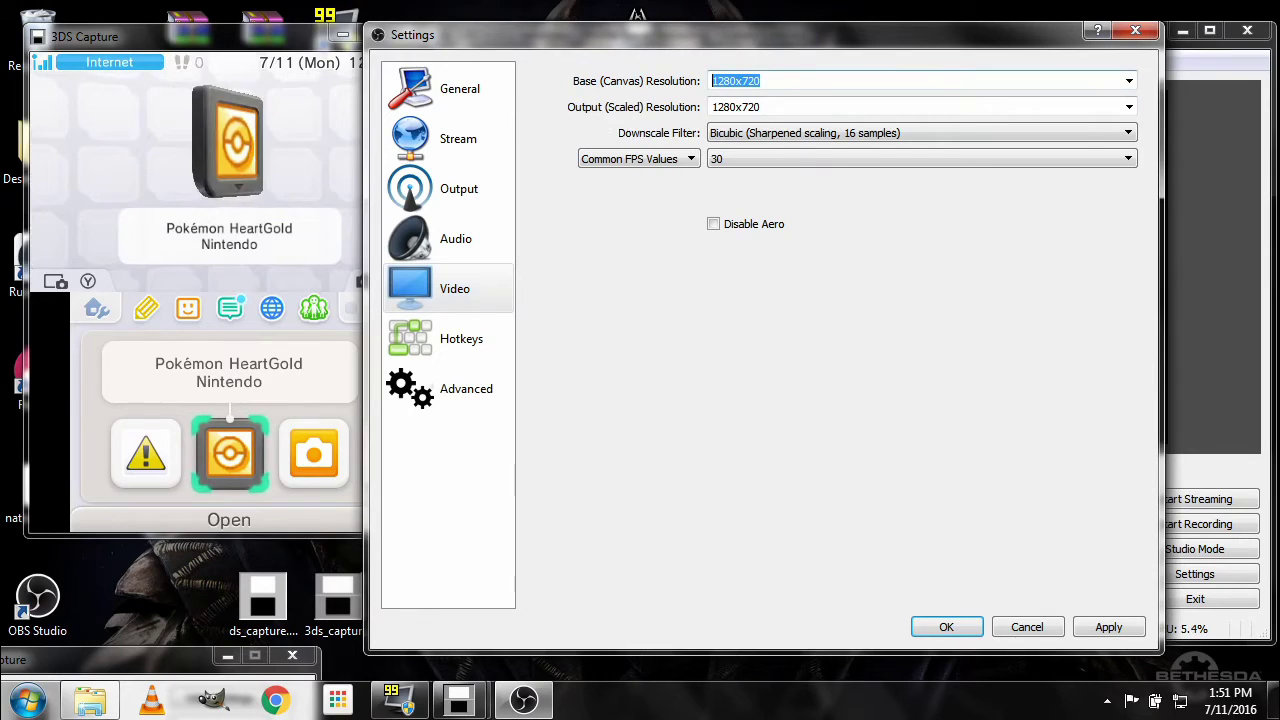
{"action": "key", "text": "Tab"}
{"action": "type", "text": "12"}
{"action": "key", "text": "ctrl+a"}
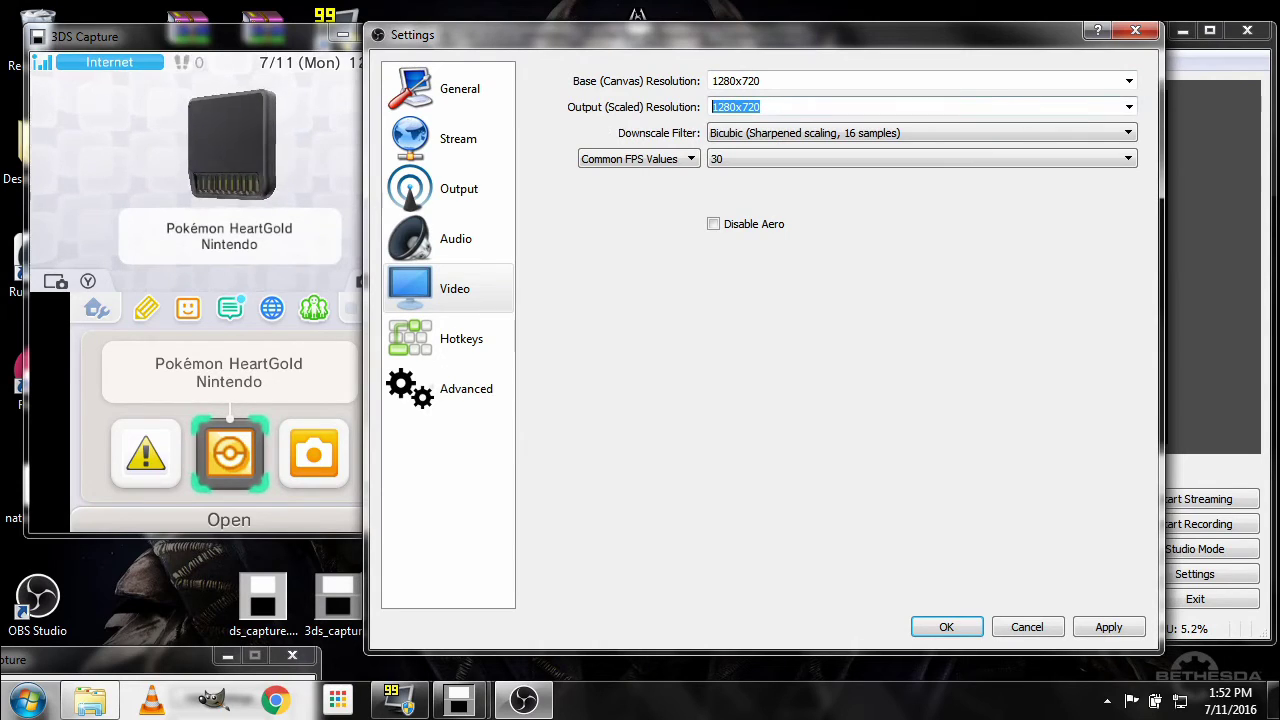
{"action": "key", "text": "Right"}
{"action": "key", "text": "ctrl+a"}
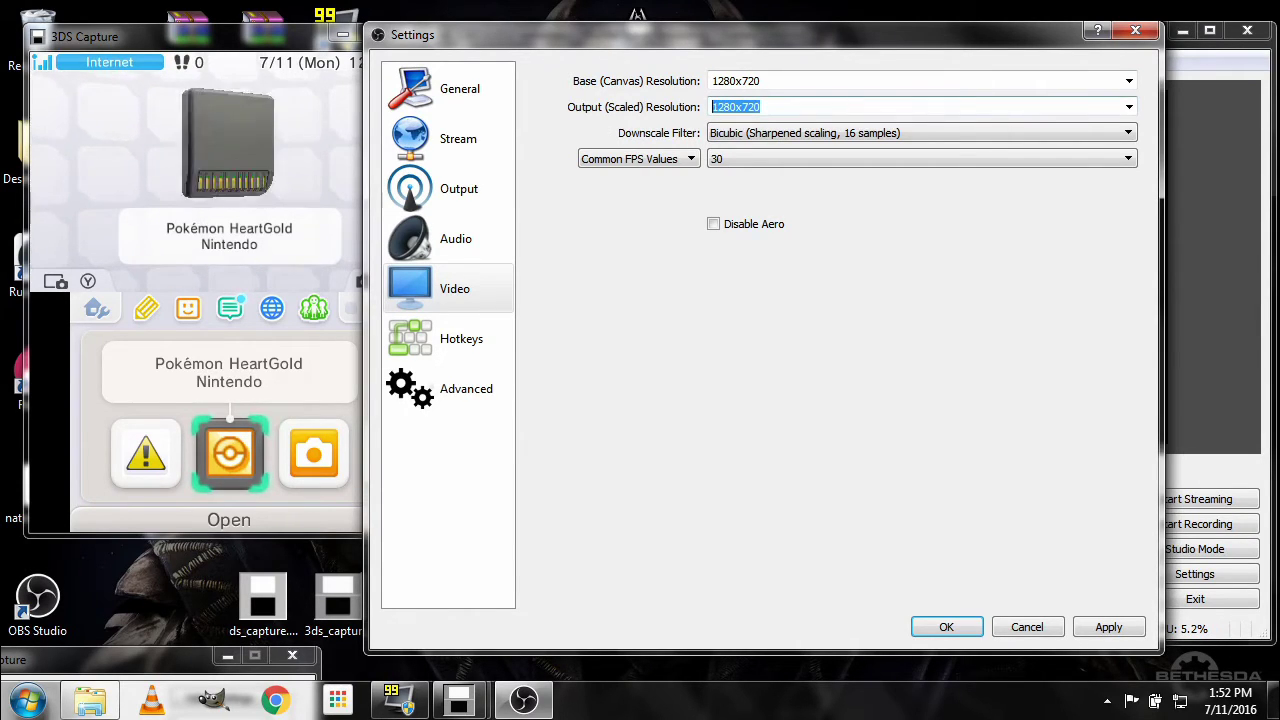
Set the video downscale filter to Bilinear and keep the common FPS value at 30.
{"action": "left_click", "coordinate": [742, 138]}
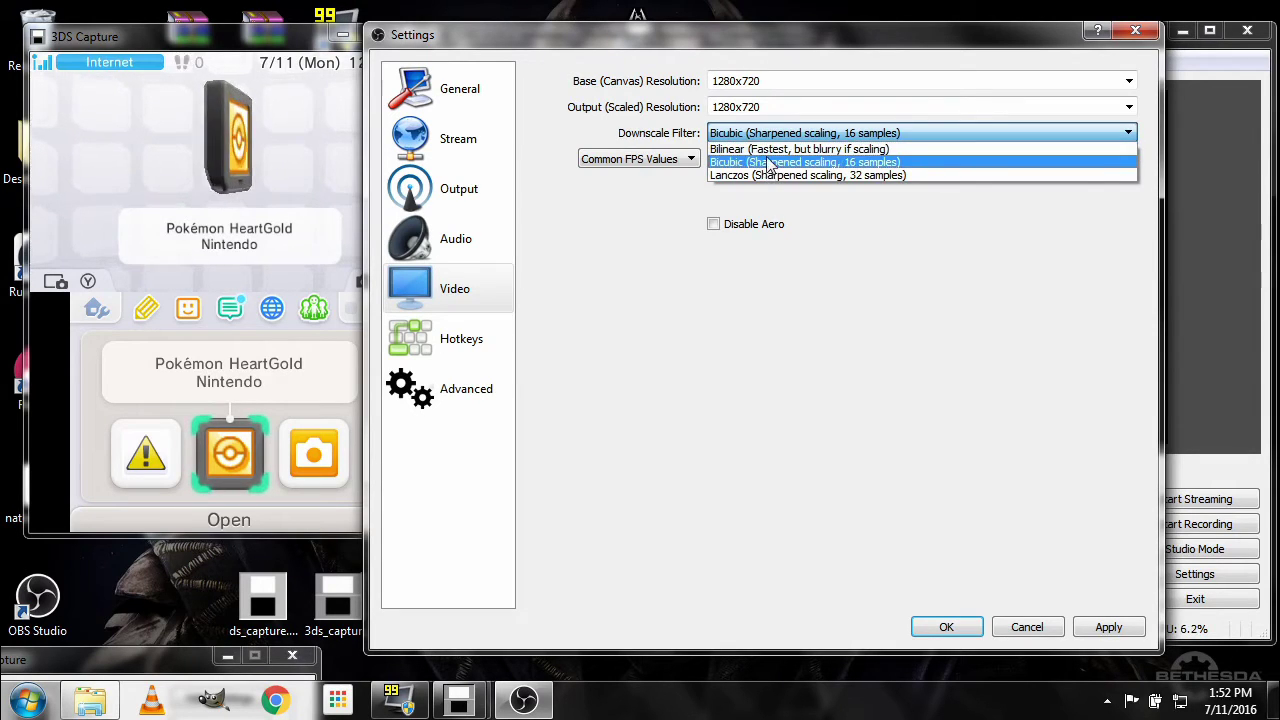
{"action": "left_click", "coordinate": [852, 150]}
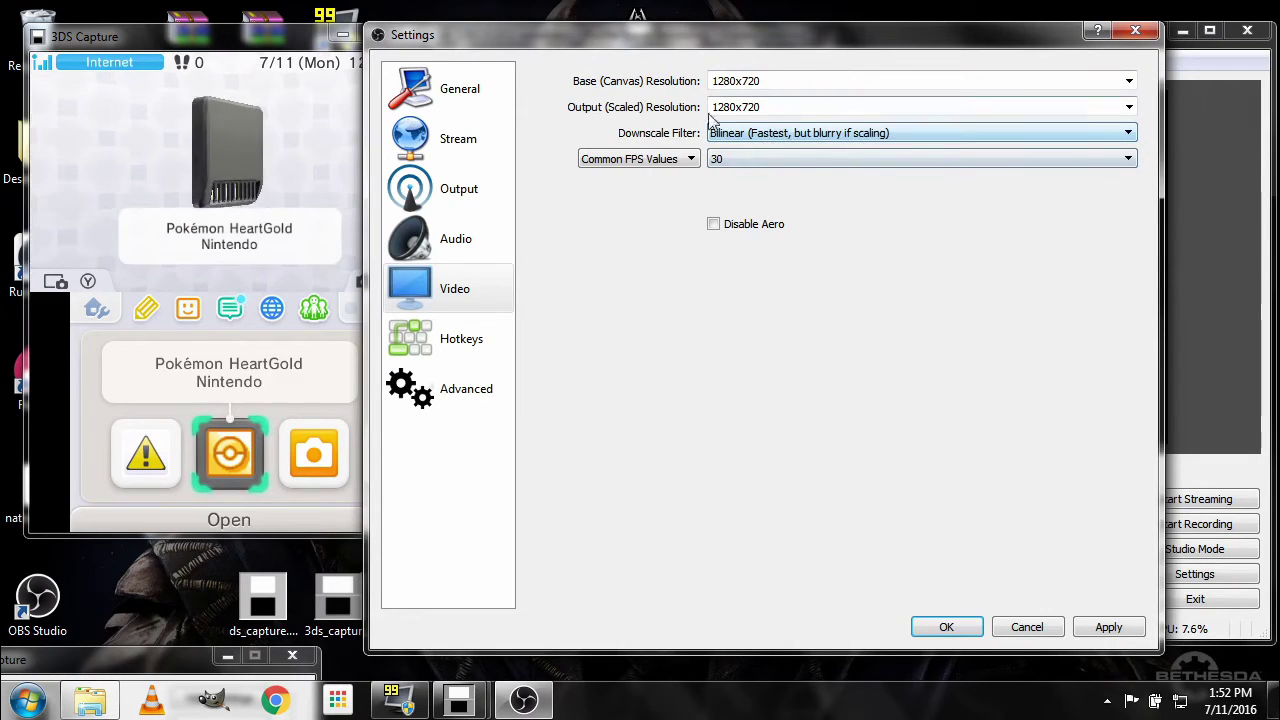
{"action": "left_click", "coordinate": [752, 162]}
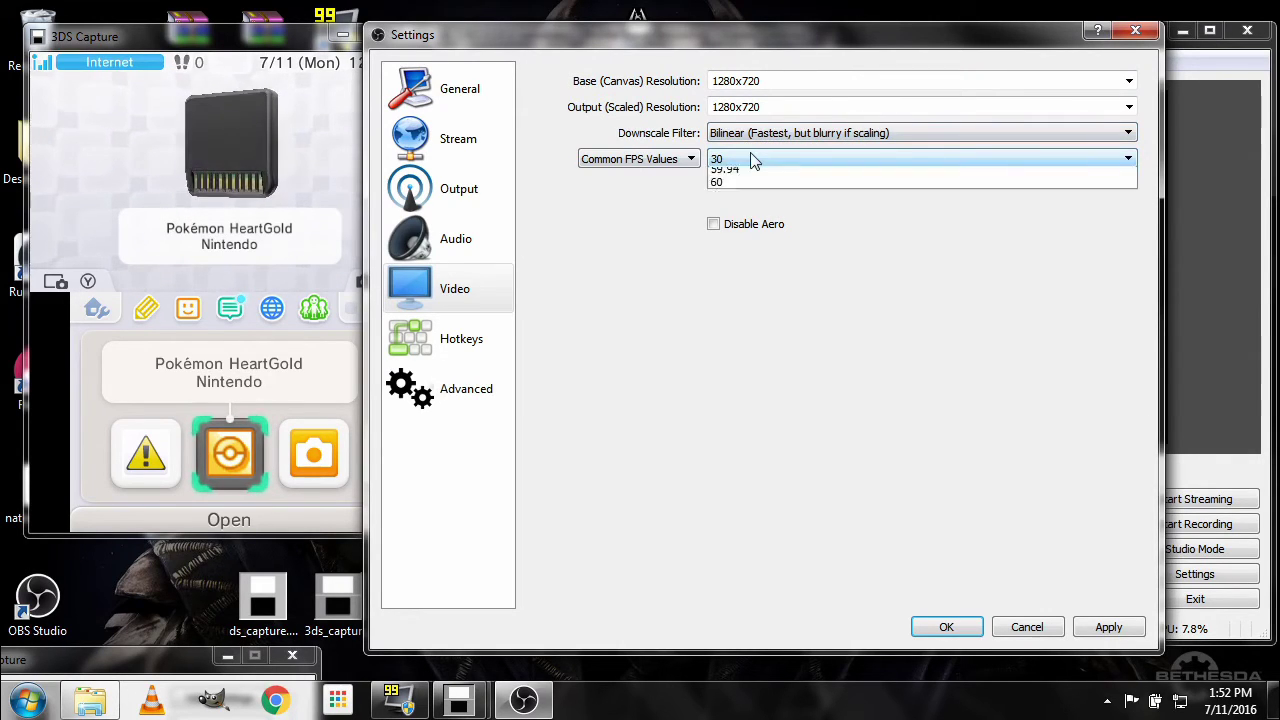
{"action": "left_click", "coordinate": [731, 162]}
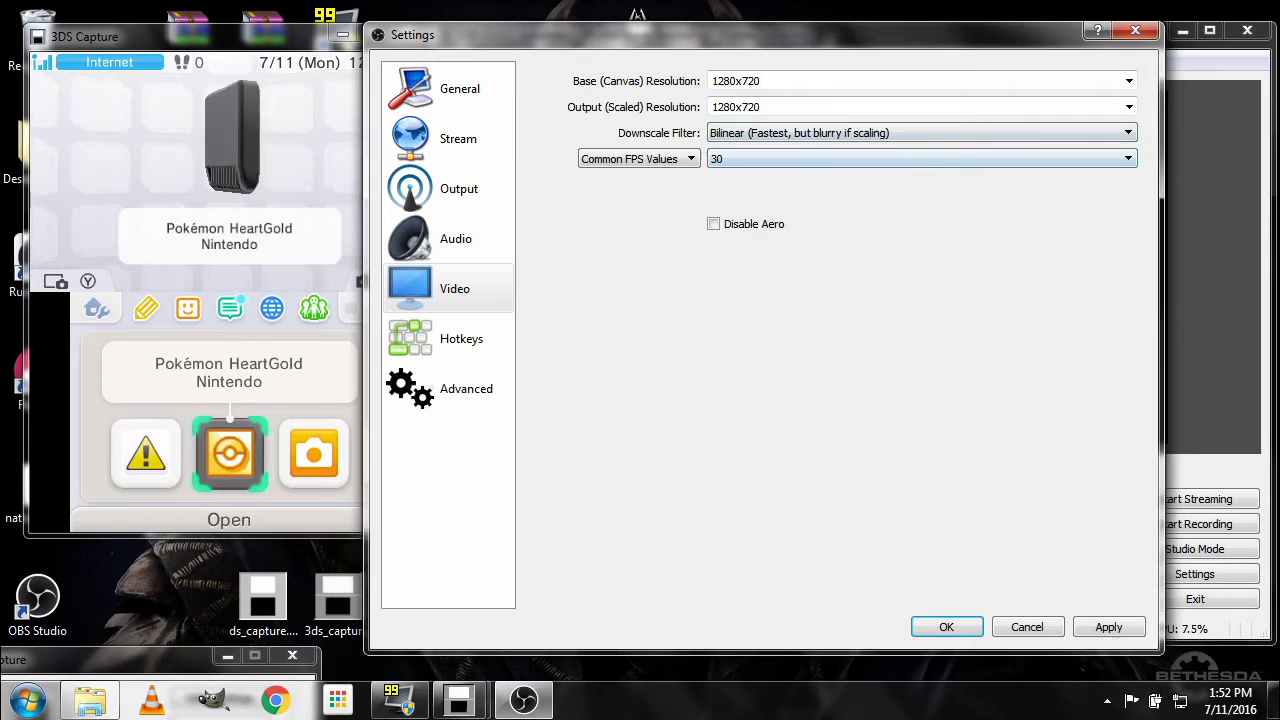
{"action": "left_click", "coordinate": [770, 157]}
{"action": "left_click", "coordinate": [770, 157]}
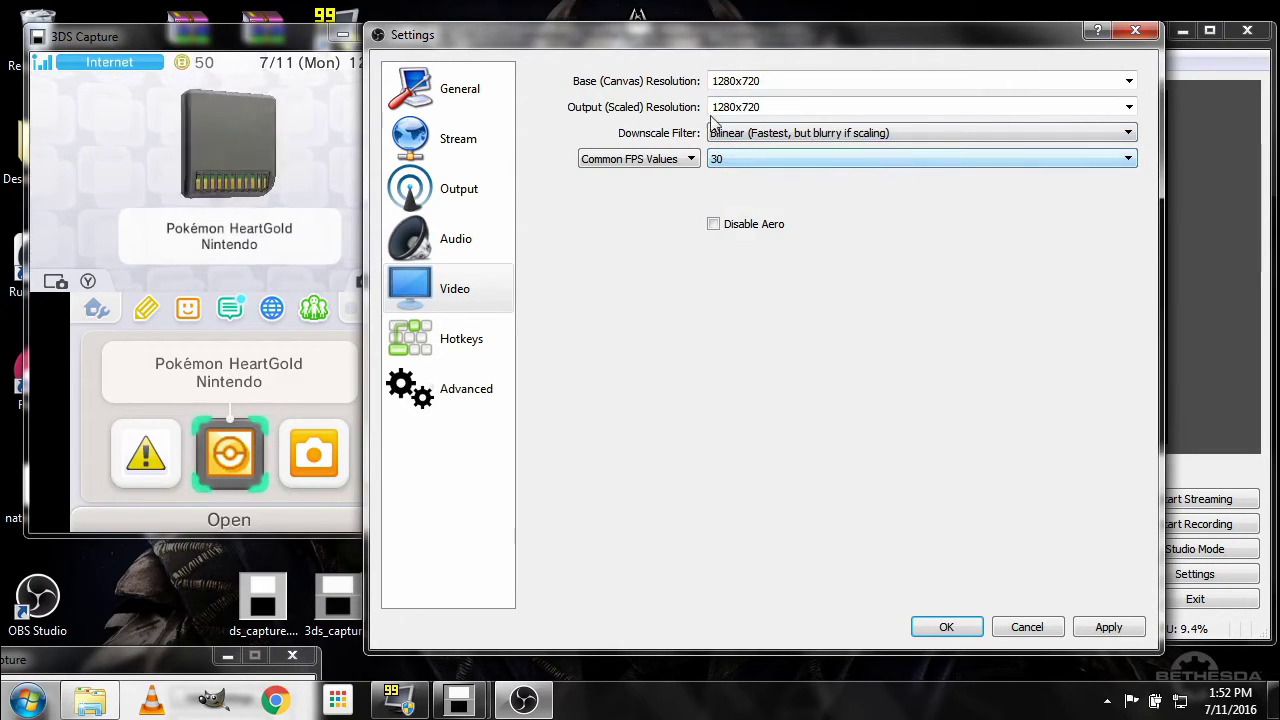
{"action": "left_click", "coordinate": [765, 152]}
{"action": "left_click", "coordinate": [765, 155]}
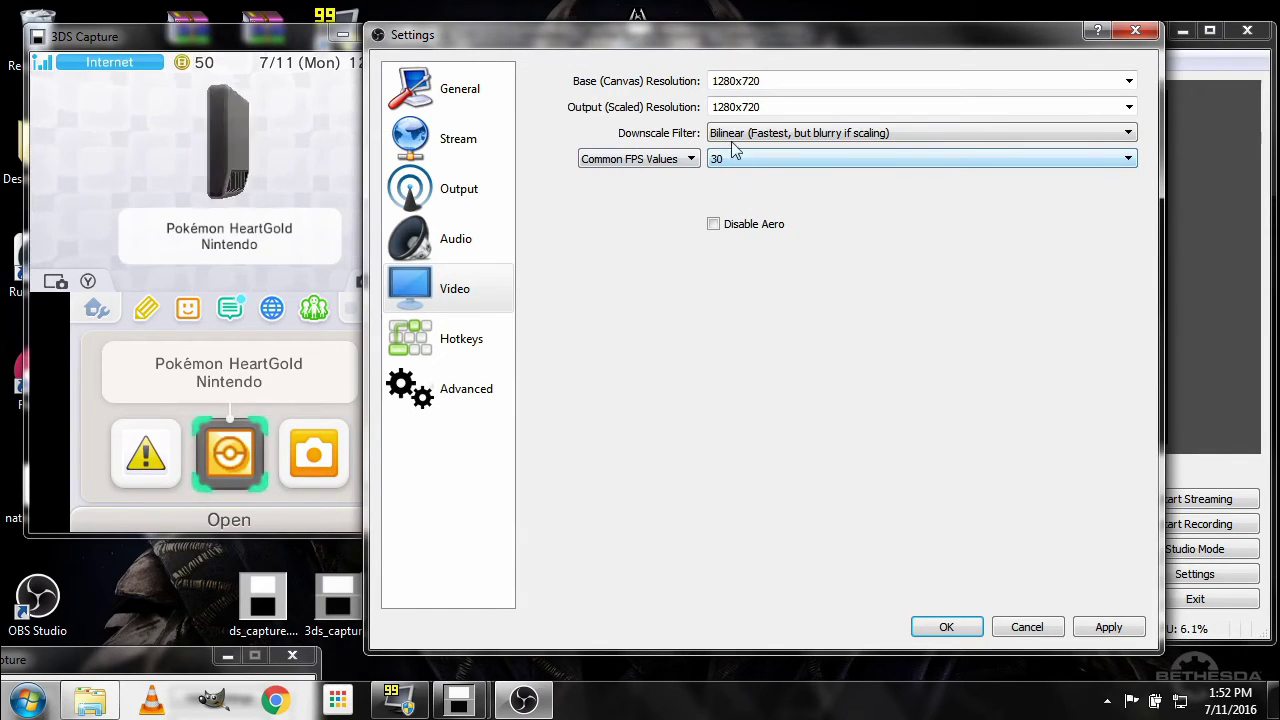
Recheck the recording output settings against the video settings and look over the available common FPS values.
{"action": "left_click", "coordinate": [455, 188]}
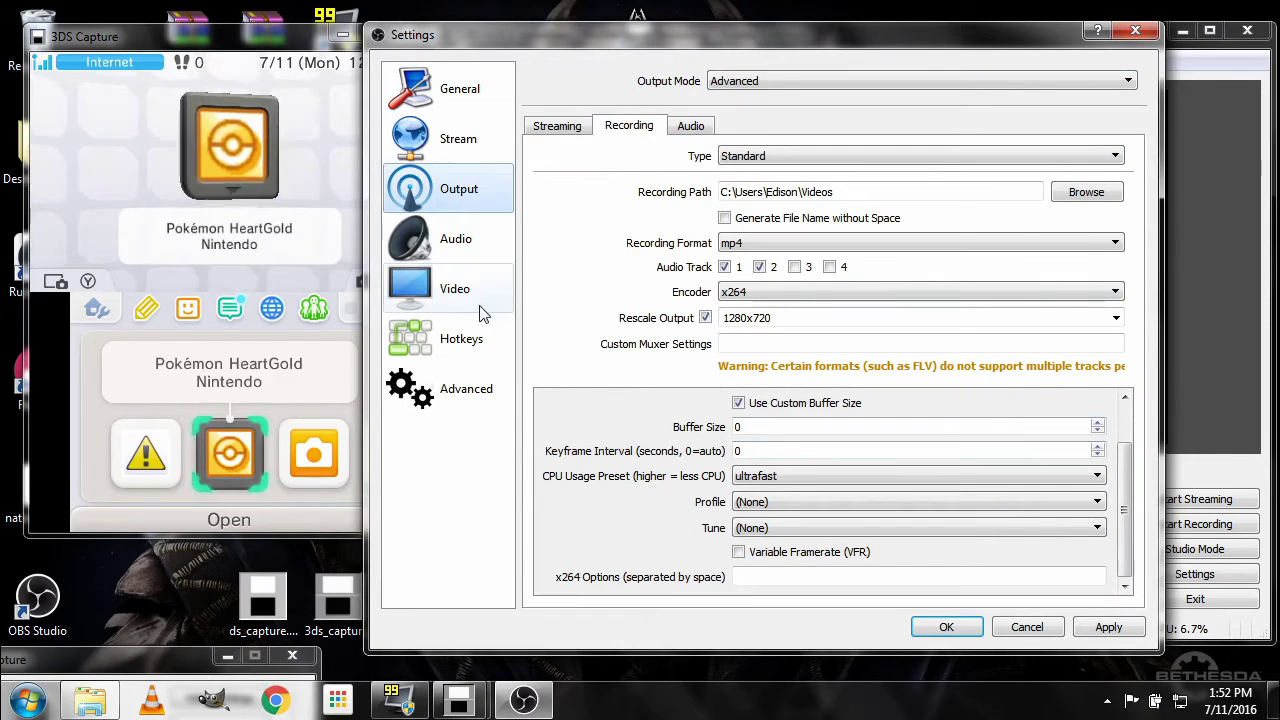
{"action": "left_click", "coordinate": [455, 288]}
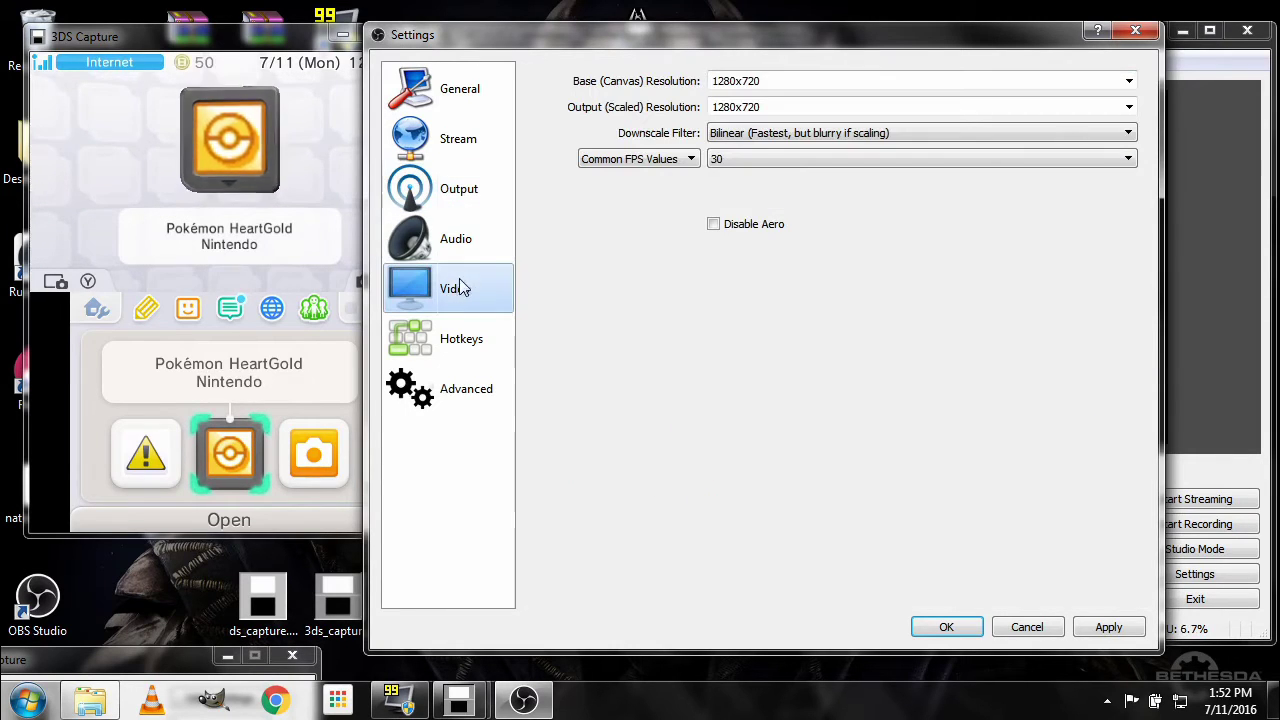
{"action": "left_click", "coordinate": [750, 160]}
{"action": "left_click", "coordinate": [716, 216]}
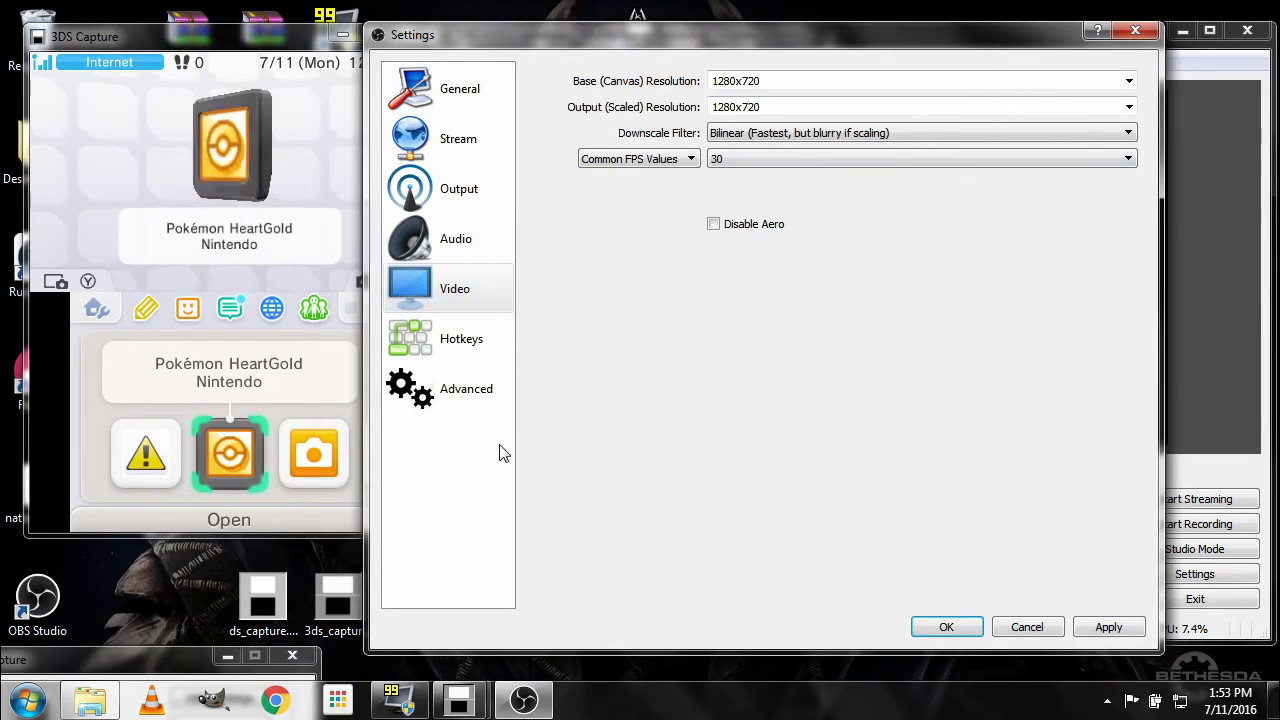
Review the hotkey and advanced settings, and apply all the profile's changes before closing the settings.
{"action": "left_click", "coordinate": [476, 345]}
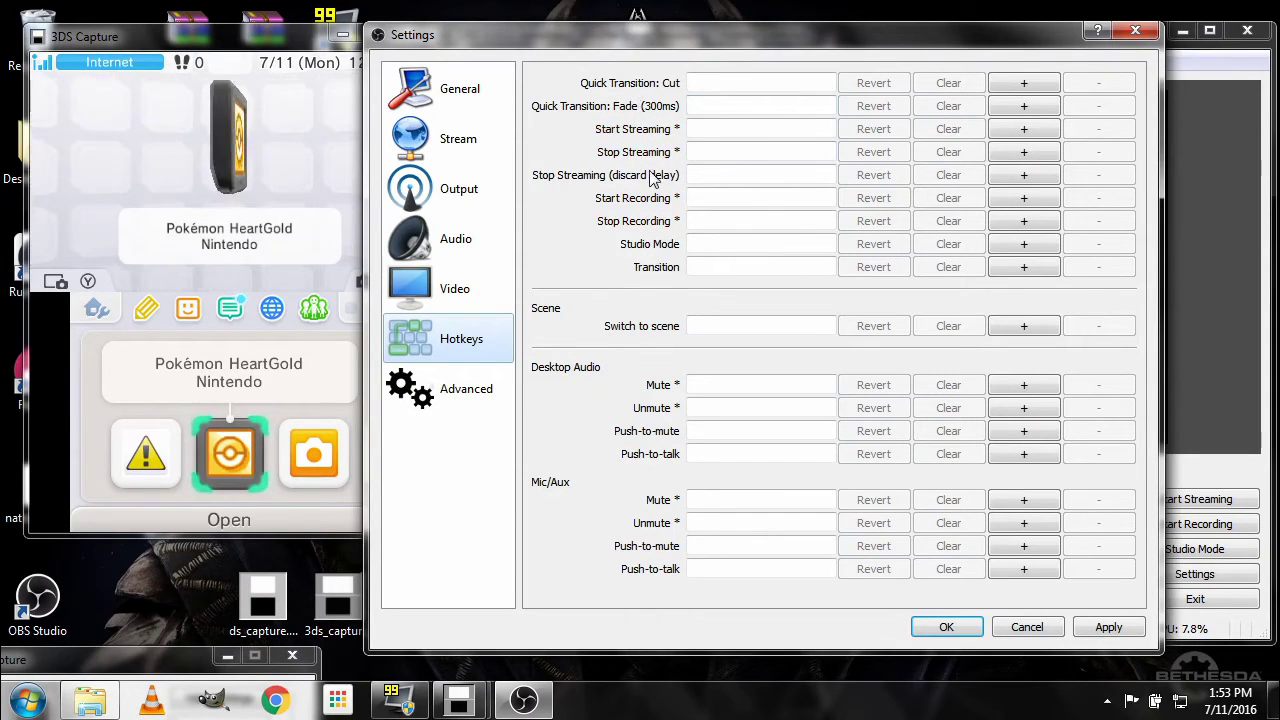
{"action": "left_click", "coordinate": [478, 401]}
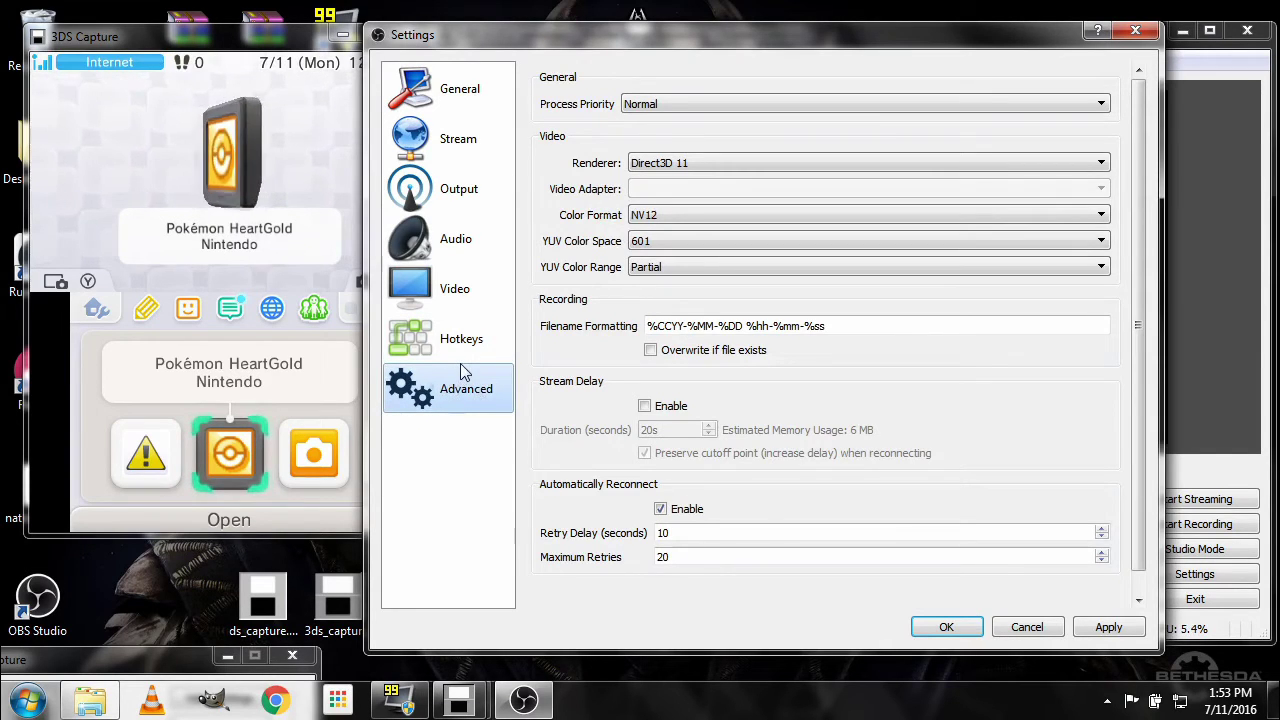
{"action": "left_click", "coordinate": [455, 290]}
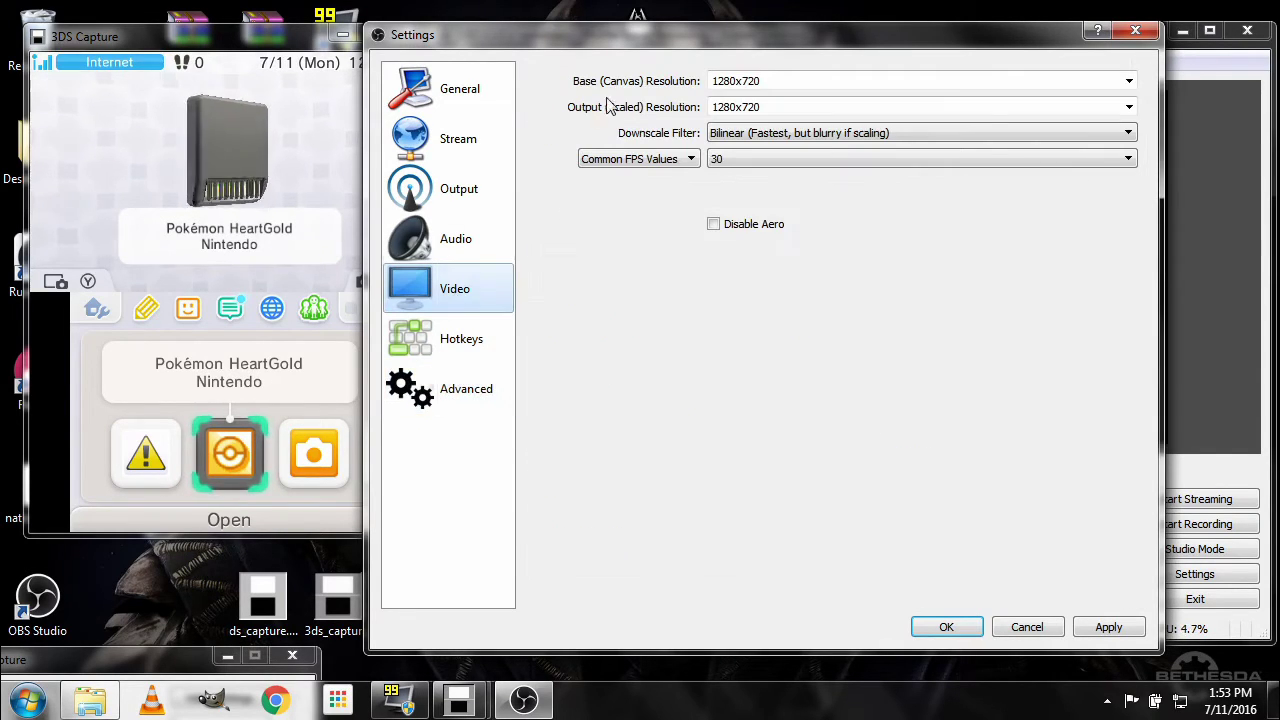
{"action": "left_click", "coordinate": [1105, 627]}
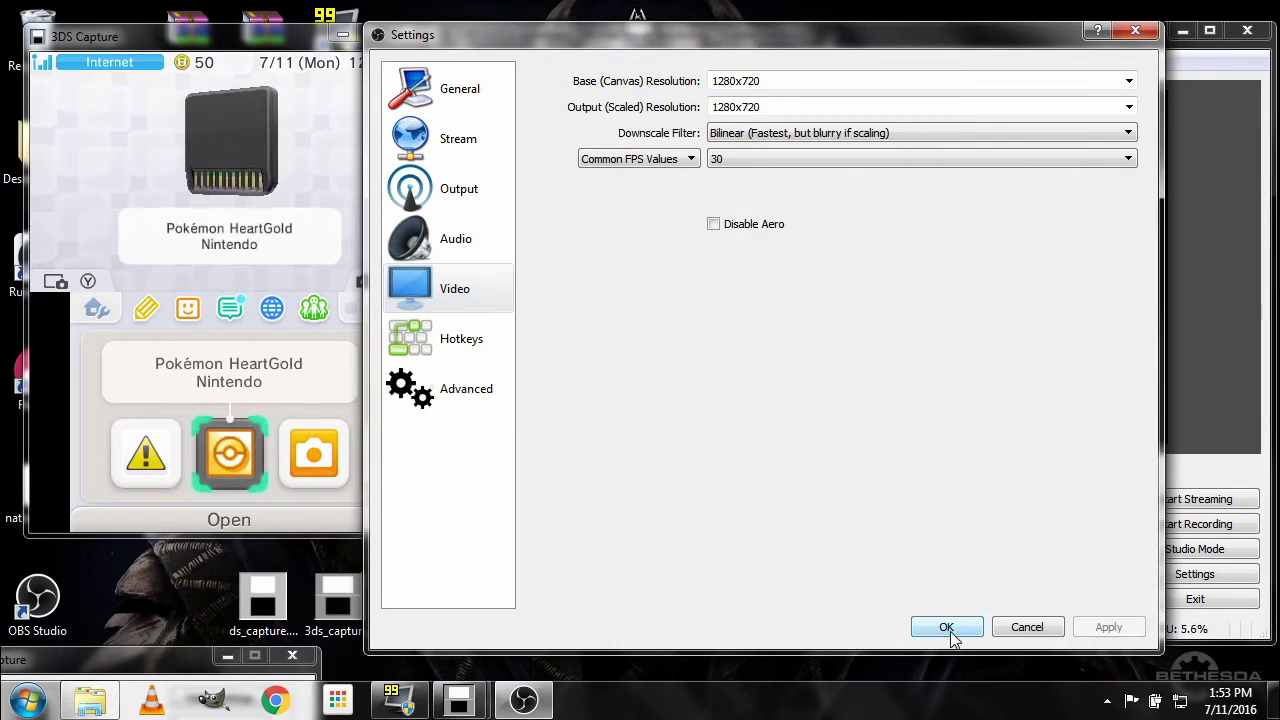
{"action": "left_click", "coordinate": [940, 626]}
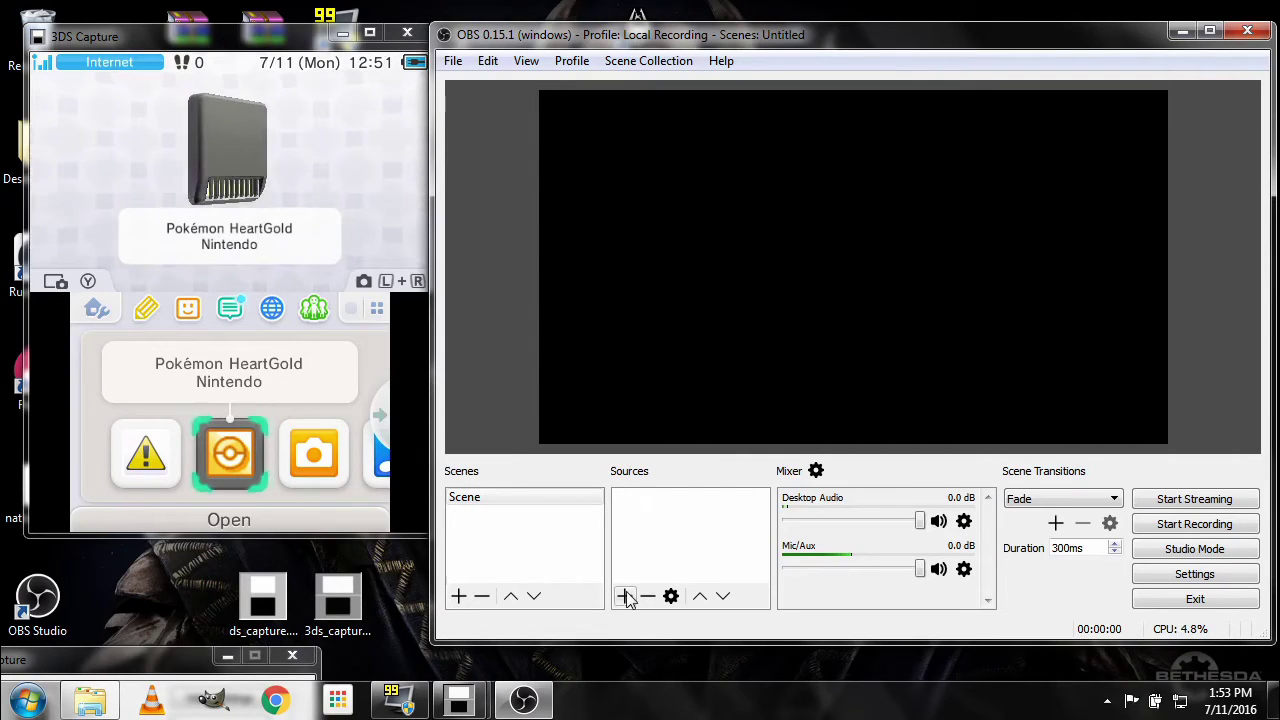
{"action": "right_click", "coordinate": [631, 494]}
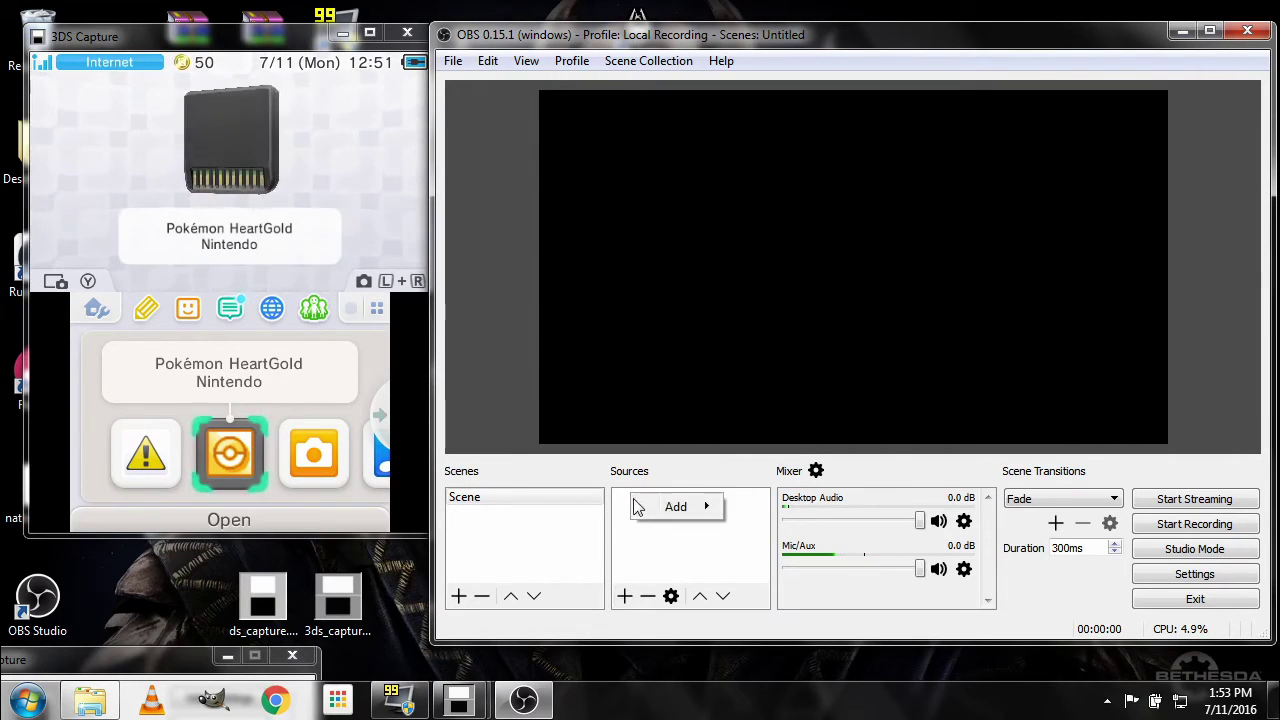
{"action": "left_click", "coordinate": [624, 594]}
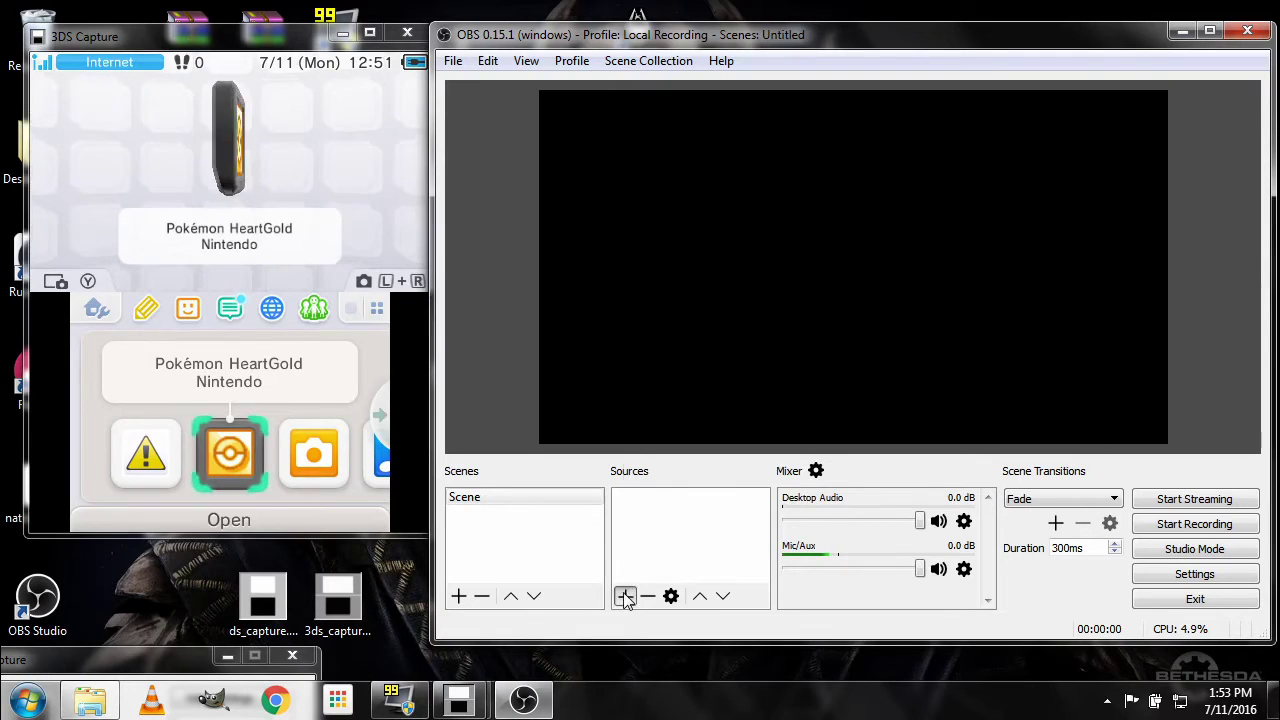
{"action": "left_click", "coordinate": [624, 594]}
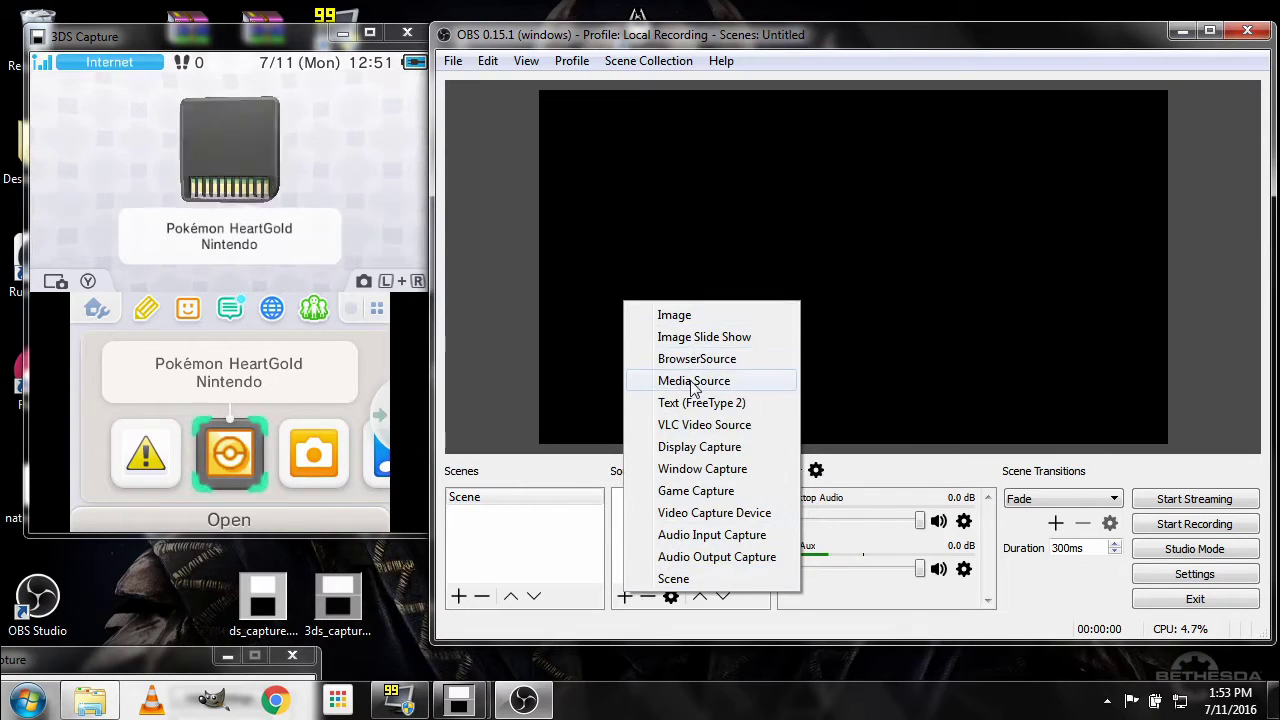
{"action": "left_click", "coordinate": [297, 32]}
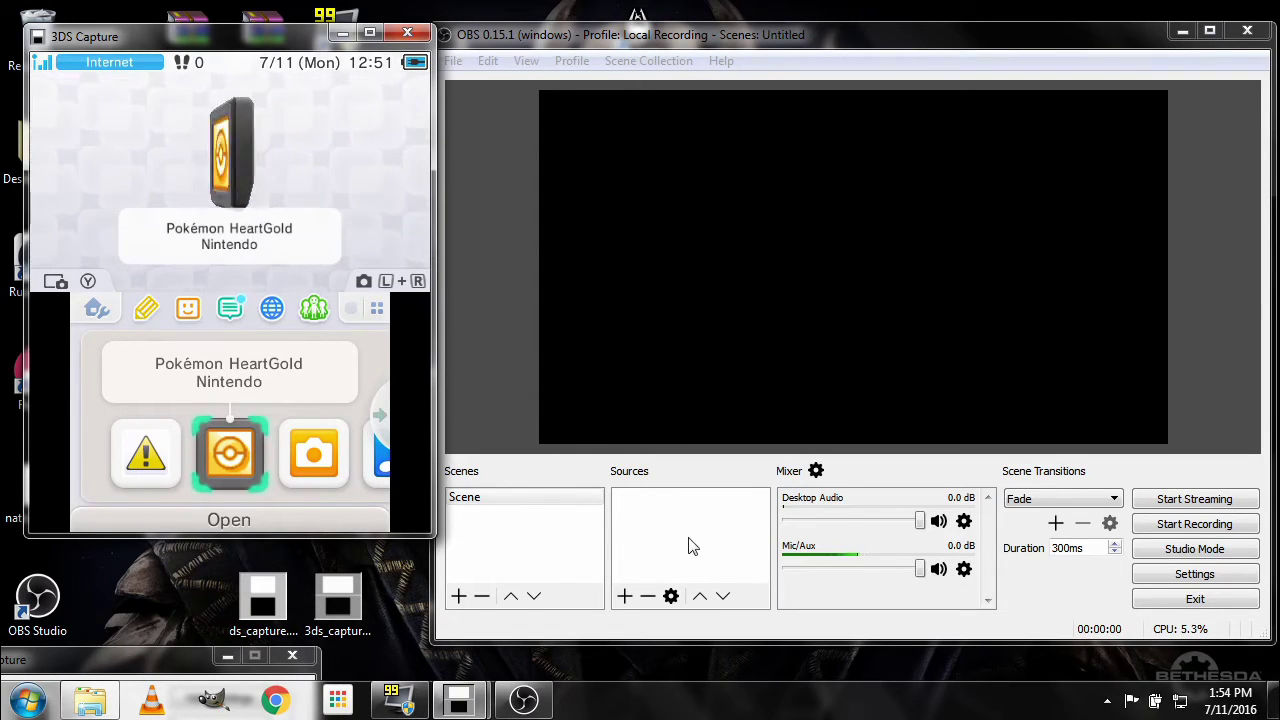
Add a new visible Game Capture source to the scene, keeping the name Game Capture.
{"action": "left_click", "coordinate": [664, 512]}
{"action": "right_click", "coordinate": [642, 510]}
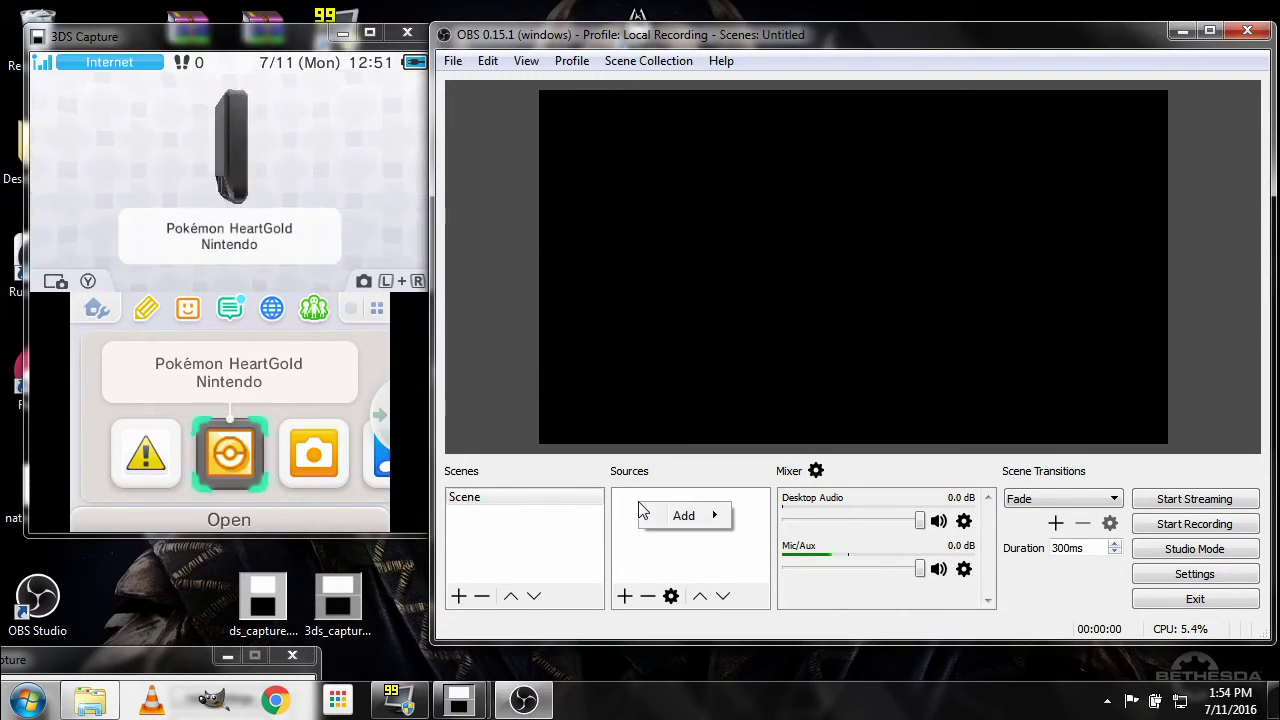
{"action": "mouse_move", "coordinate": [656, 518]}
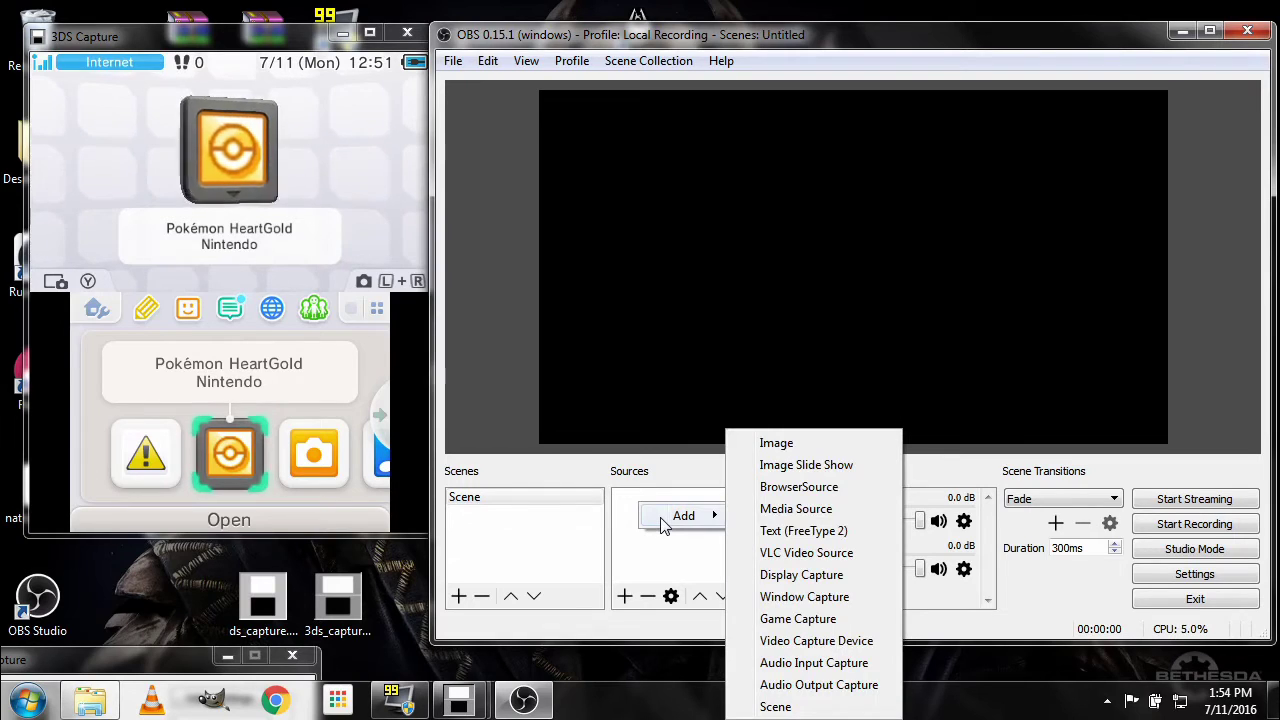
{"action": "left_click", "coordinate": [815, 620]}
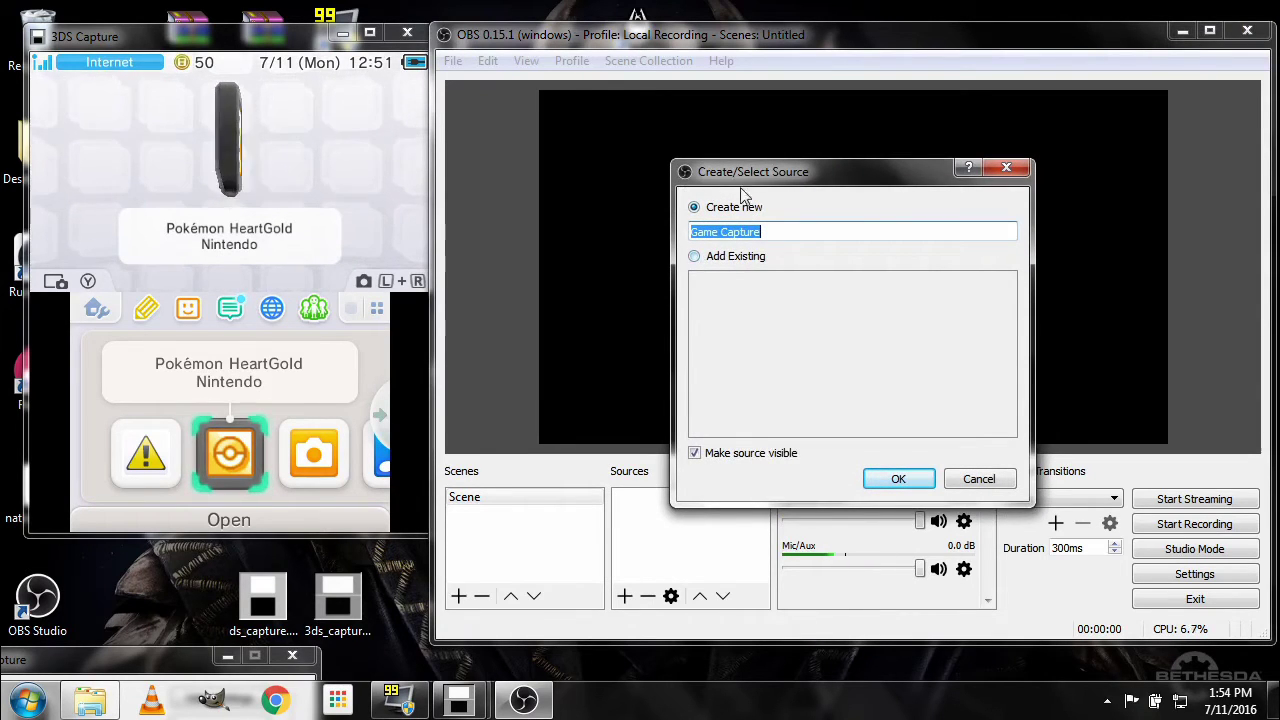
{"action": "left_click", "coordinate": [900, 481]}
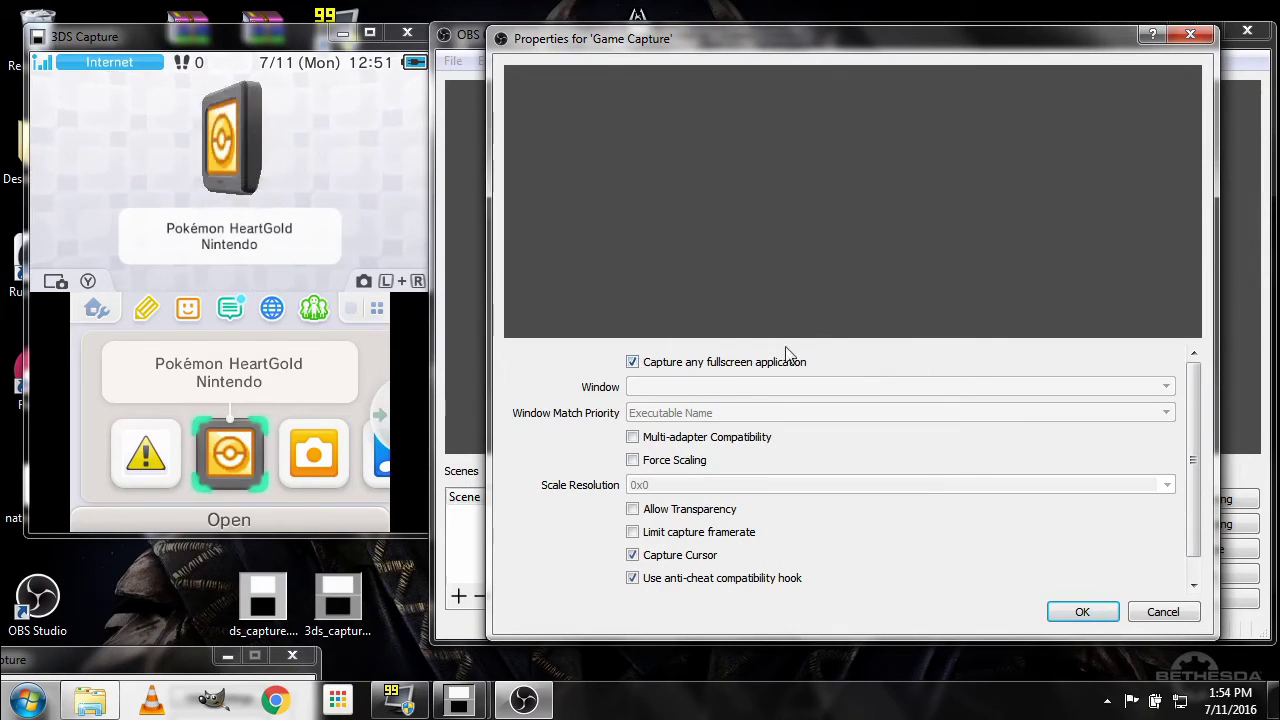
Set Game Capture to capture the second [3ds_capture.exe]: 3DS Capture window instead of any fullscreen application.
{"action": "left_click", "coordinate": [632, 363]}
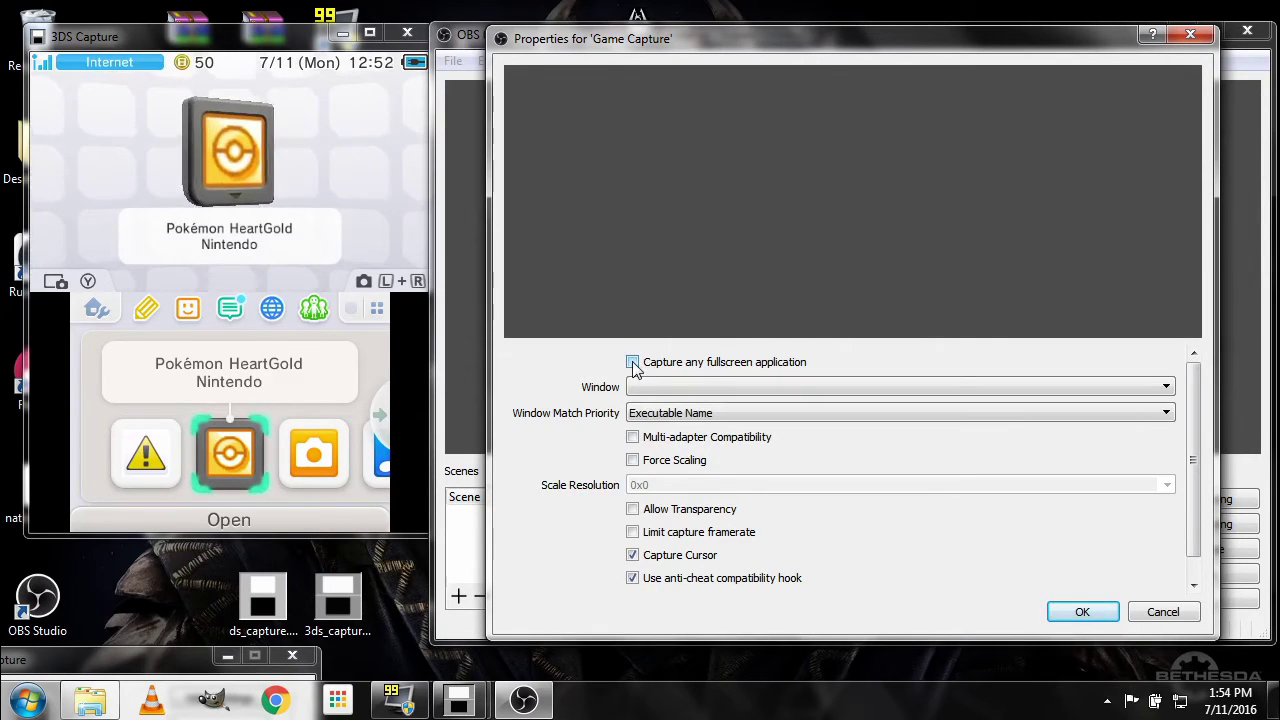
{"action": "left_click", "coordinate": [656, 387]}
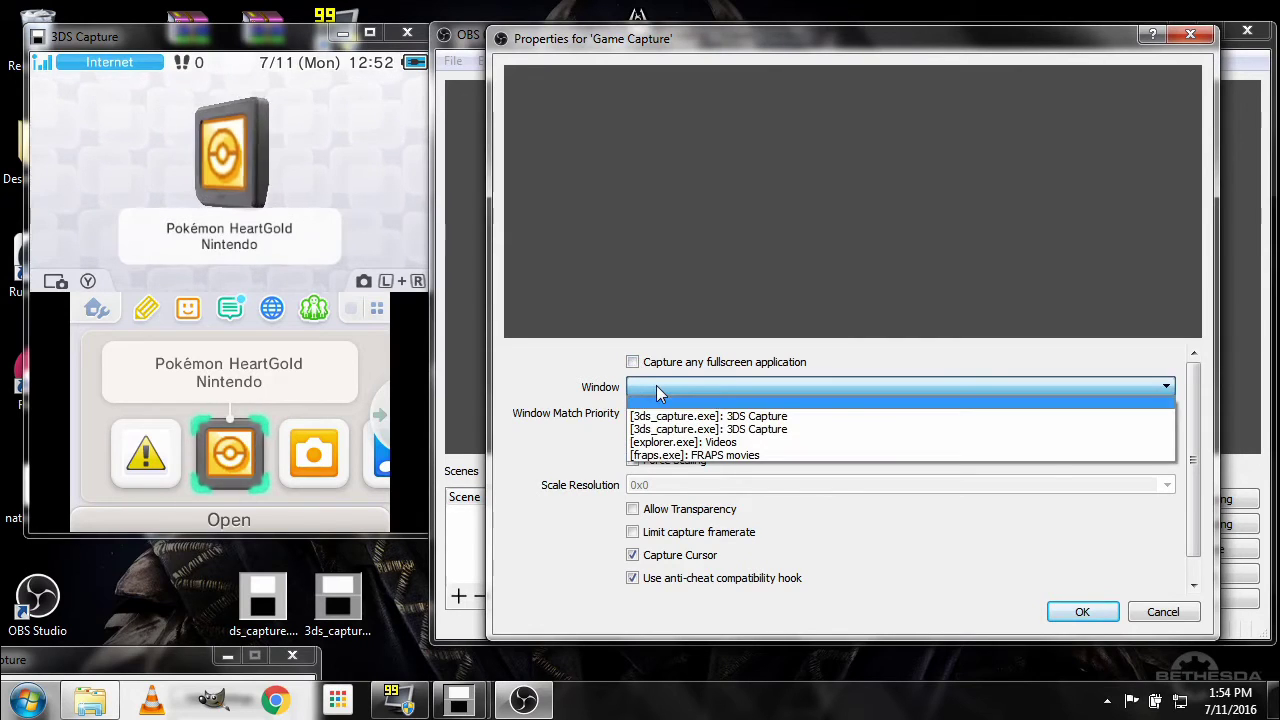
{"action": "left_click", "coordinate": [708, 429]}
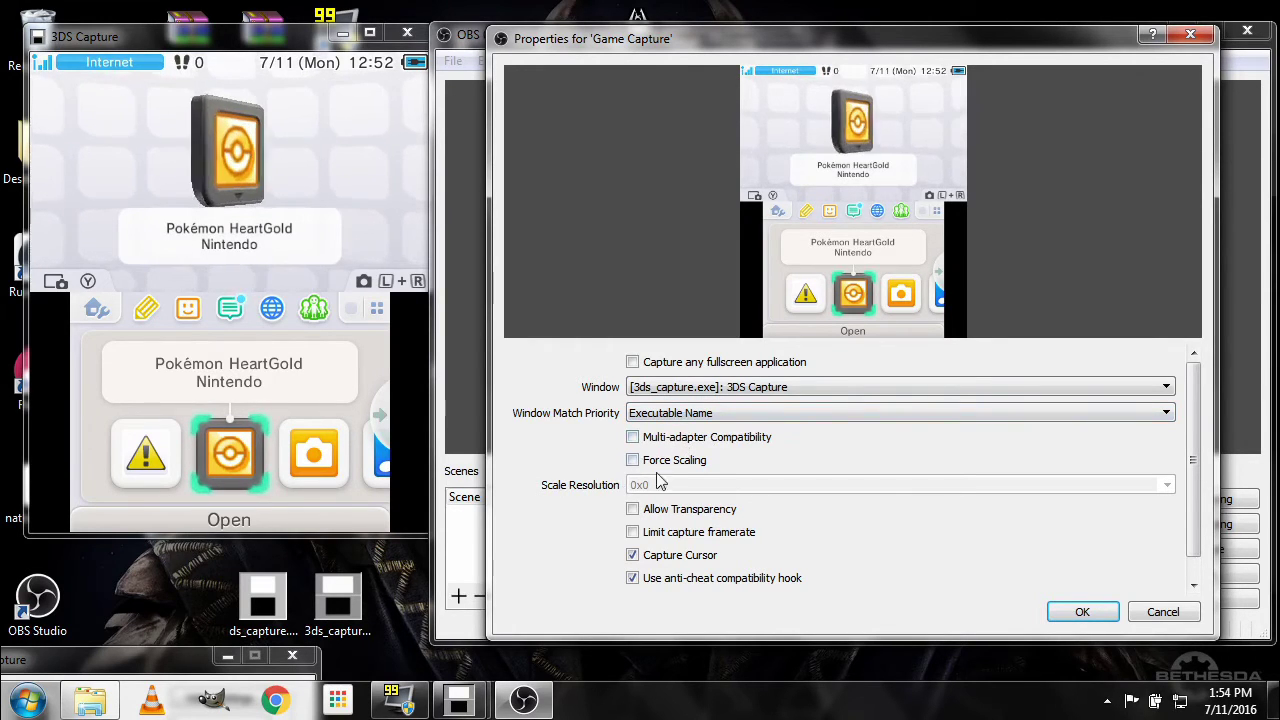
Turn off cursor capture for Game Capture, accept its properties and enlarge the source to the full canvas height.
{"action": "left_click", "coordinate": [632, 556]}
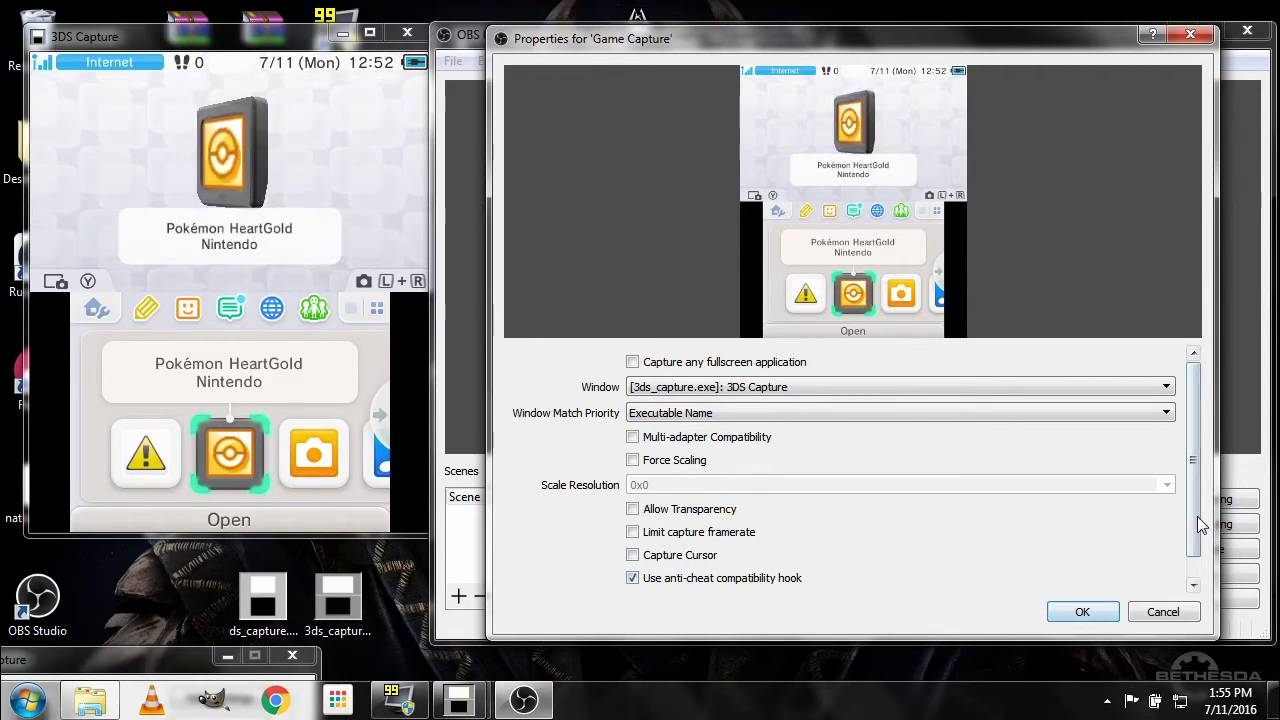
{"action": "scroll", "coordinate": [1150, 480], "scroll_direction": "down", "scroll_amount": 1}
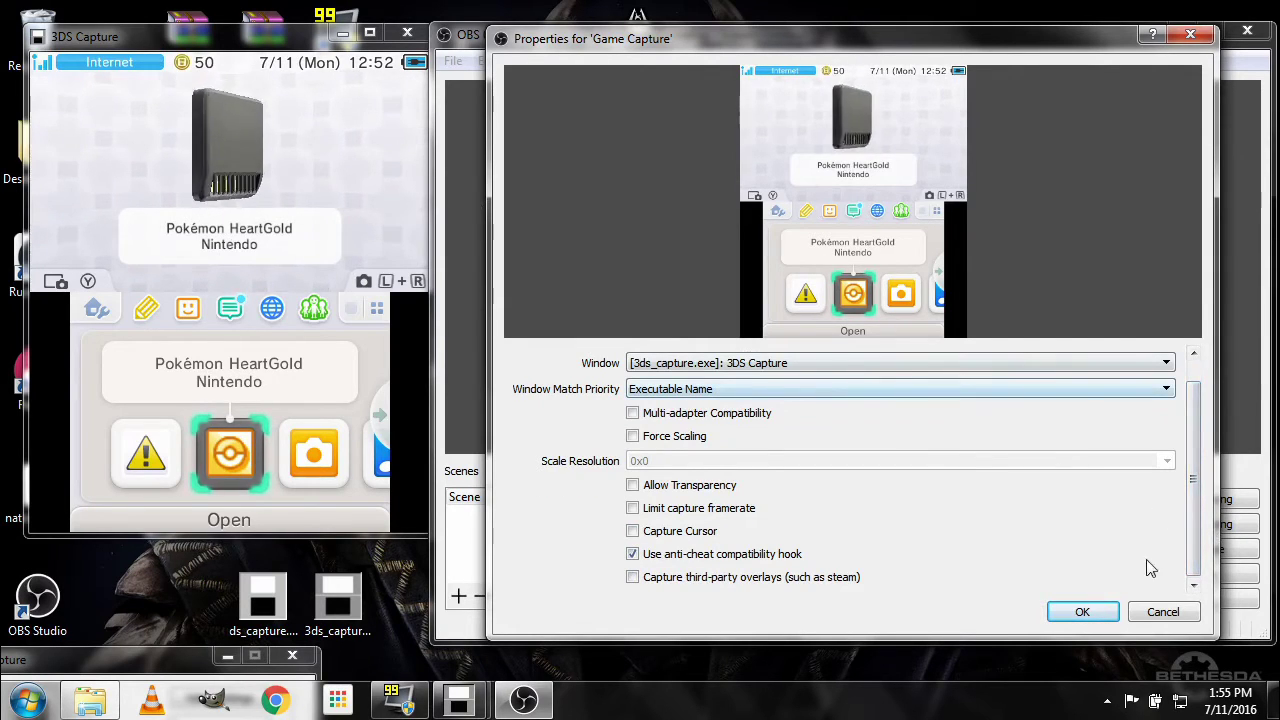
{"action": "left_click", "coordinate": [1085, 612]}
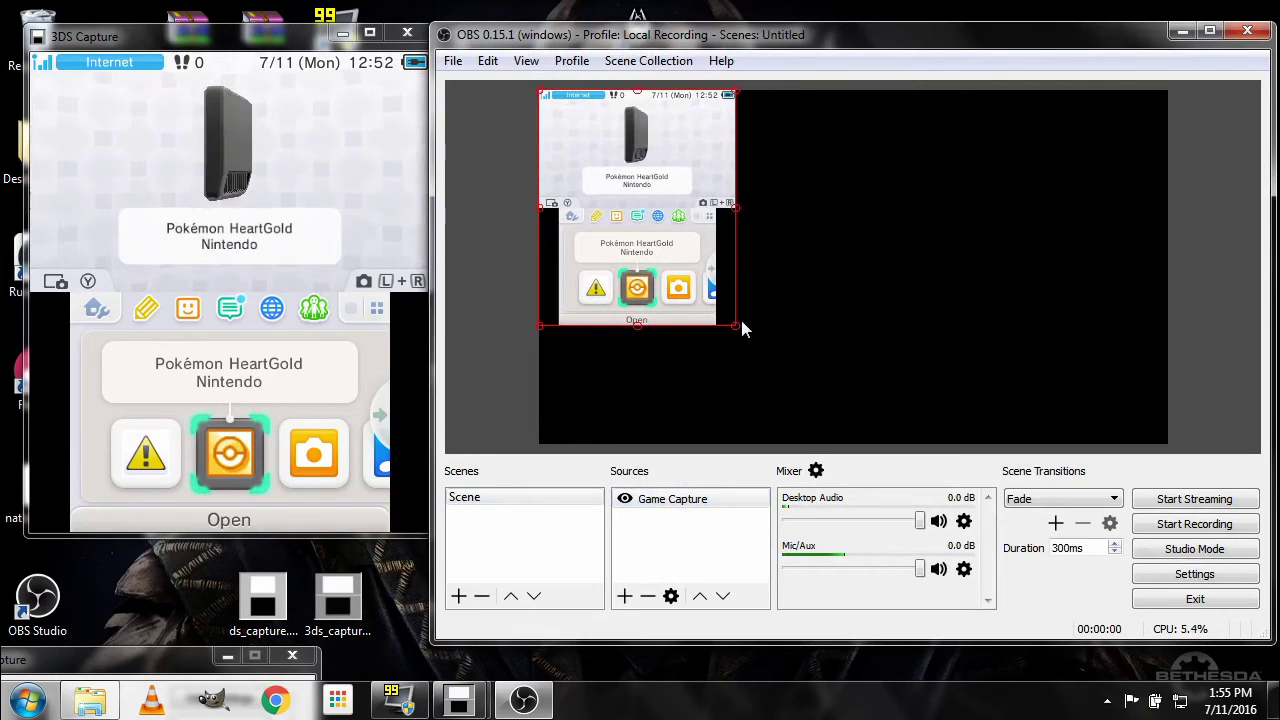
{"action": "left_click_drag", "start_coordinate": [737, 328], "coordinate": [837, 397]}
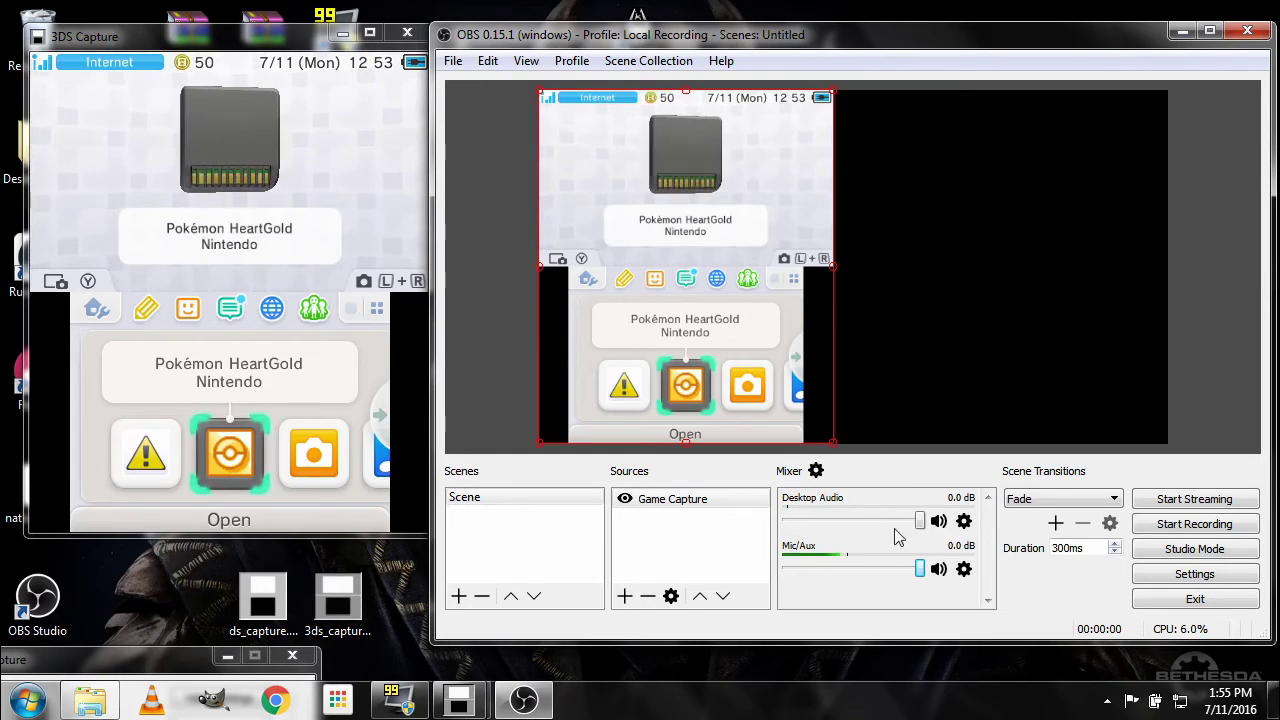
Add a new Audio Input Capture source that uses the Stereo Mix (Realtek High Definition Audio) device.
{"action": "right_click", "coordinate": [658, 535]}
{"action": "mouse_move", "coordinate": [694, 551]}
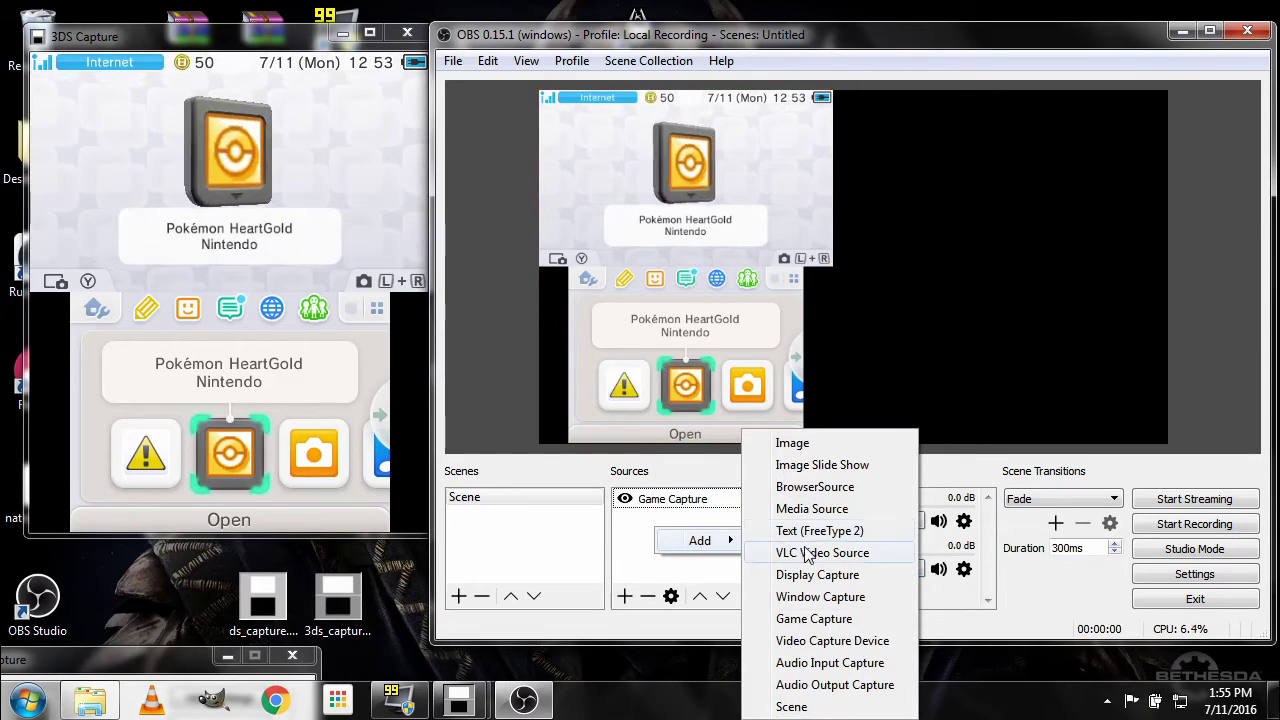
{"action": "left_click", "coordinate": [843, 662]}
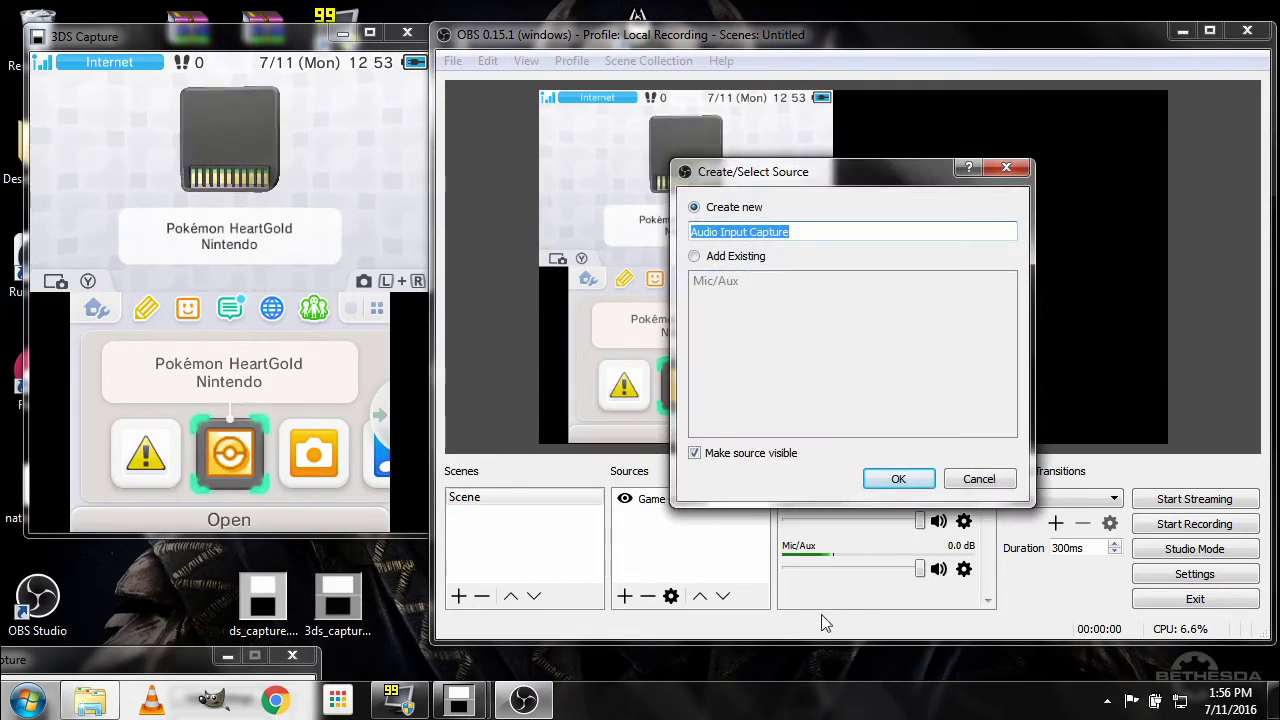
{"action": "left_click", "coordinate": [898, 482]}
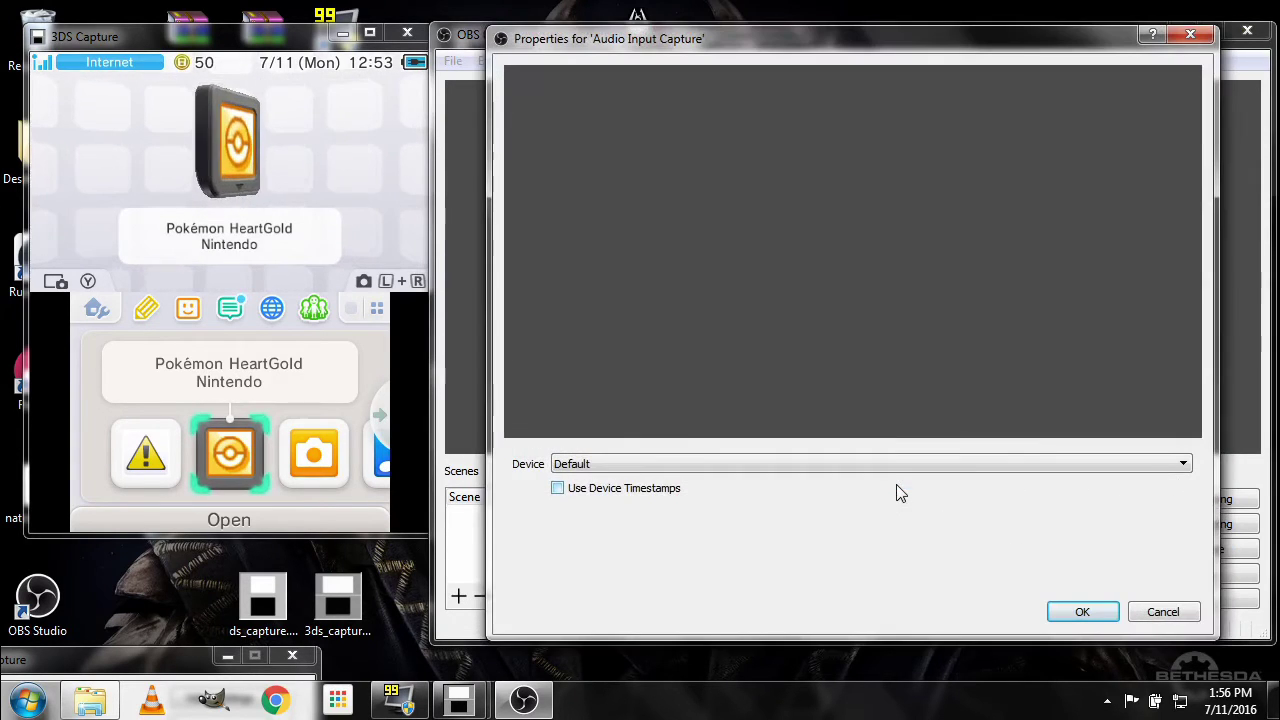
{"action": "left_click", "coordinate": [608, 465]}
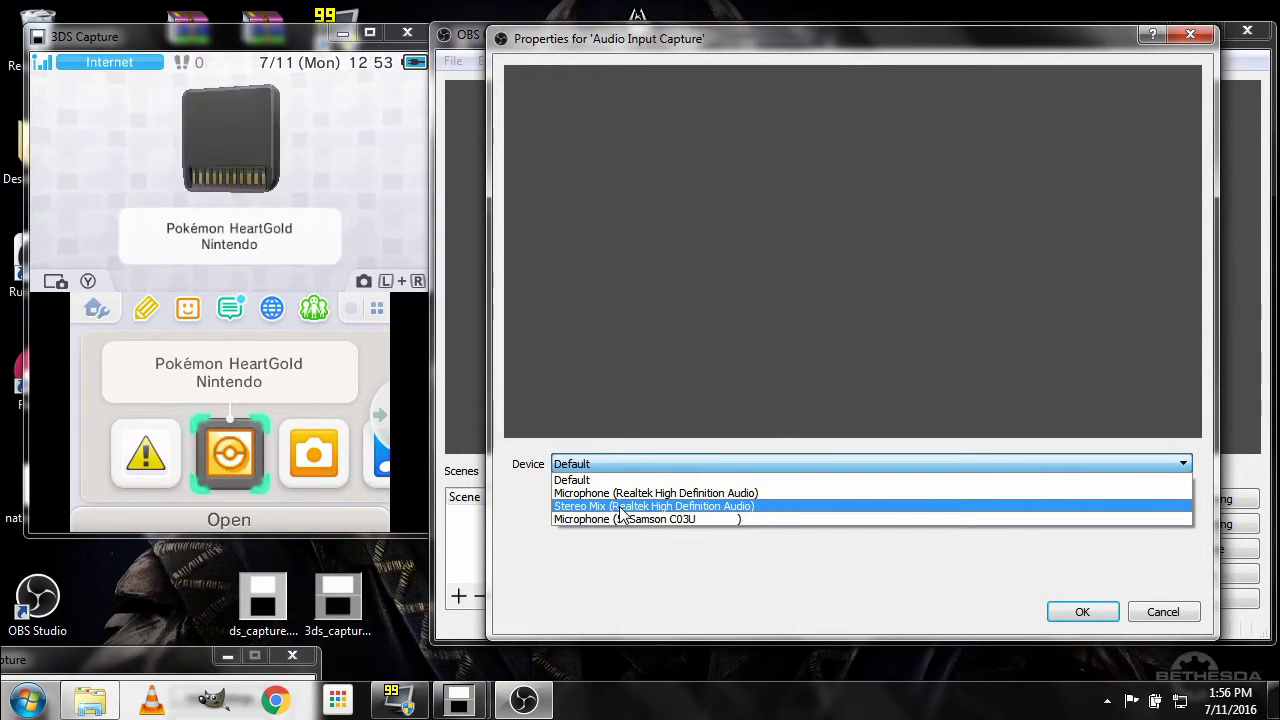
{"action": "left_click", "coordinate": [621, 507]}
{"action": "left_click", "coordinate": [1087, 608]}
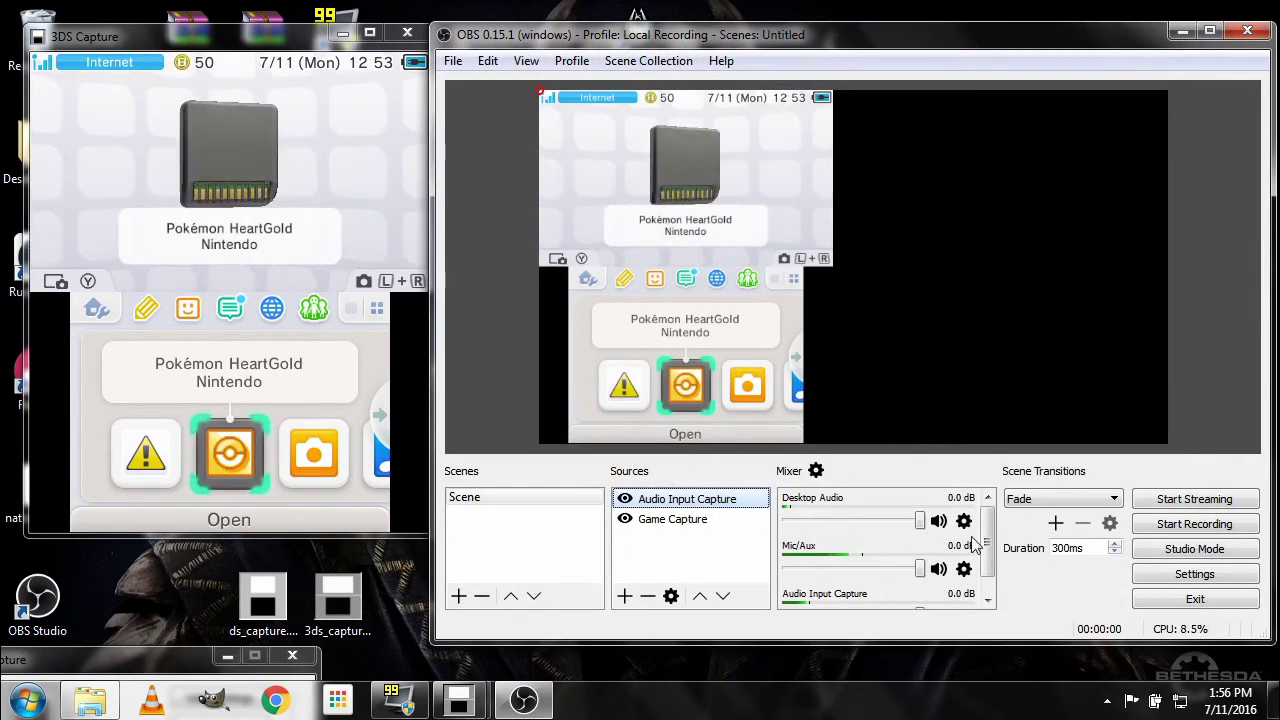
Examine the mixer levels of Desktop Audio, Mic/Aux and Audio Input Capture for the incoming sound.
{"action": "scroll", "coordinate": [985, 557], "scroll_direction": "down", "scroll_amount": 2}
{"action": "scroll", "coordinate": [985, 557], "scroll_direction": "up", "scroll_amount": 2}
{"action": "scroll", "coordinate": [985, 557], "scroll_direction": "down", "scroll_amount": 2}
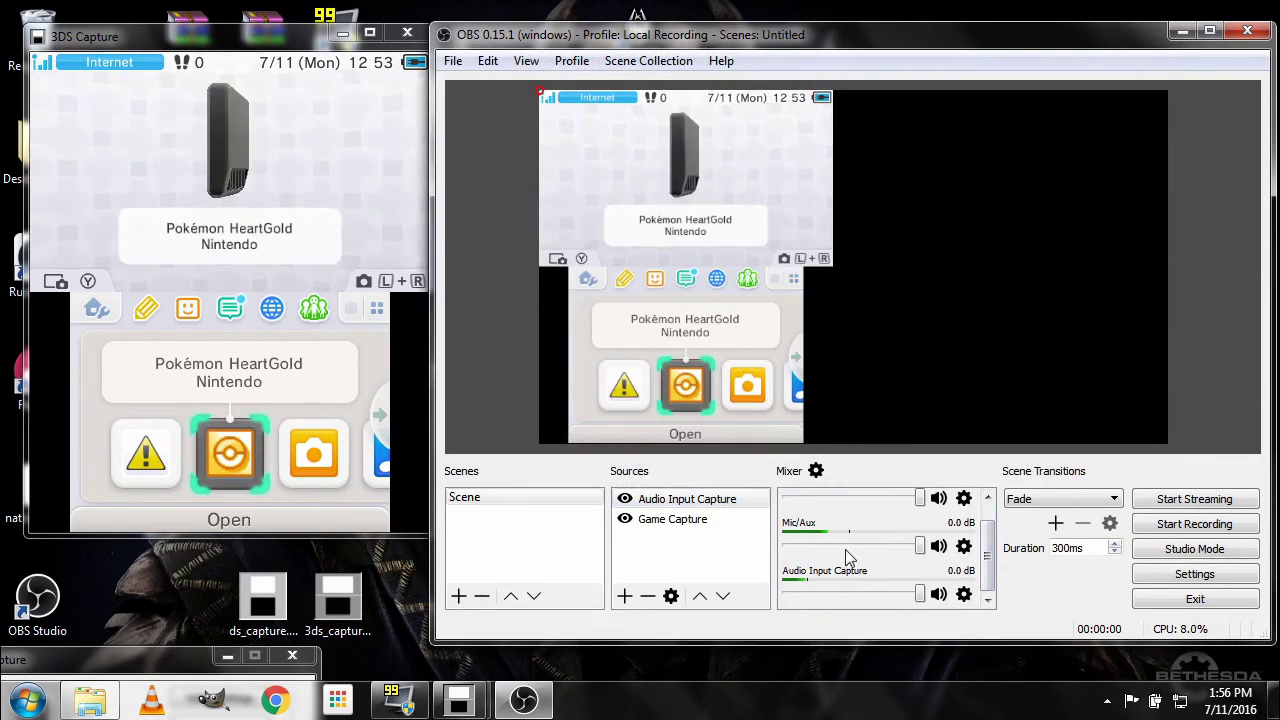
{"action": "scroll", "coordinate": [990, 540], "scroll_direction": "up", "scroll_amount": 1}
{"action": "scroll", "coordinate": [990, 541], "scroll_direction": "up", "scroll_amount": 1}
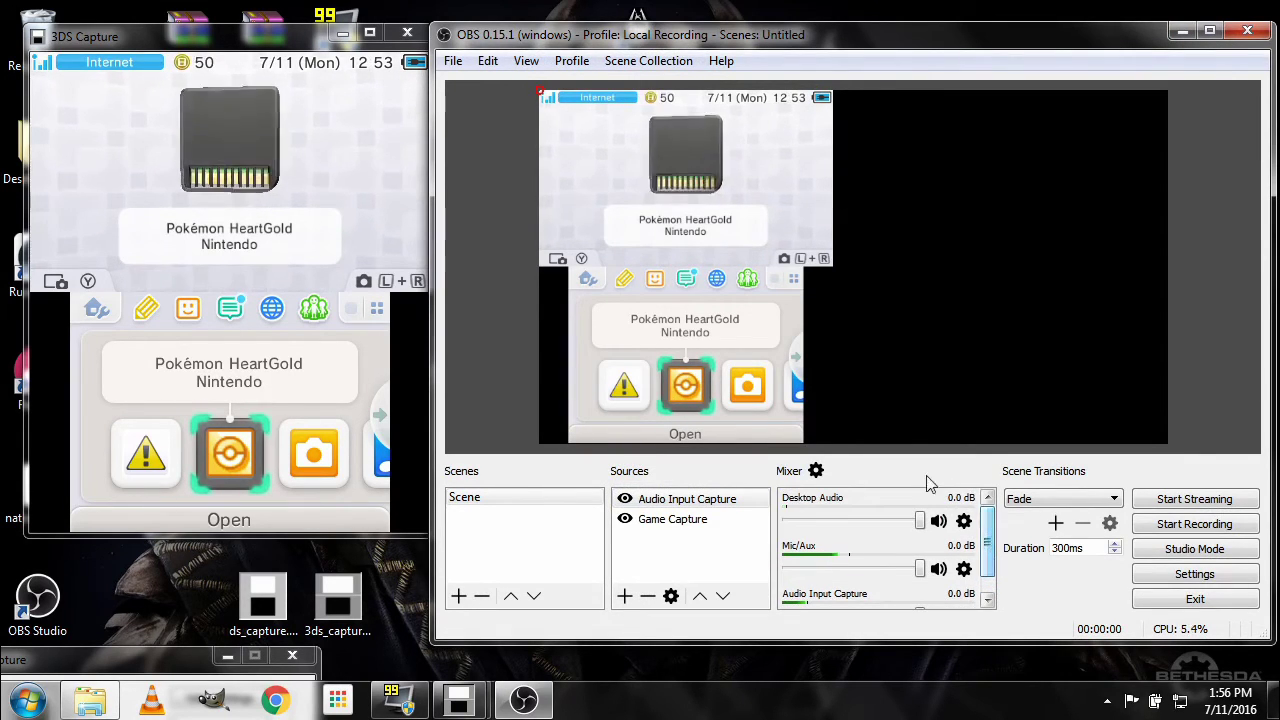
{"action": "left_click", "coordinate": [228, 48]}
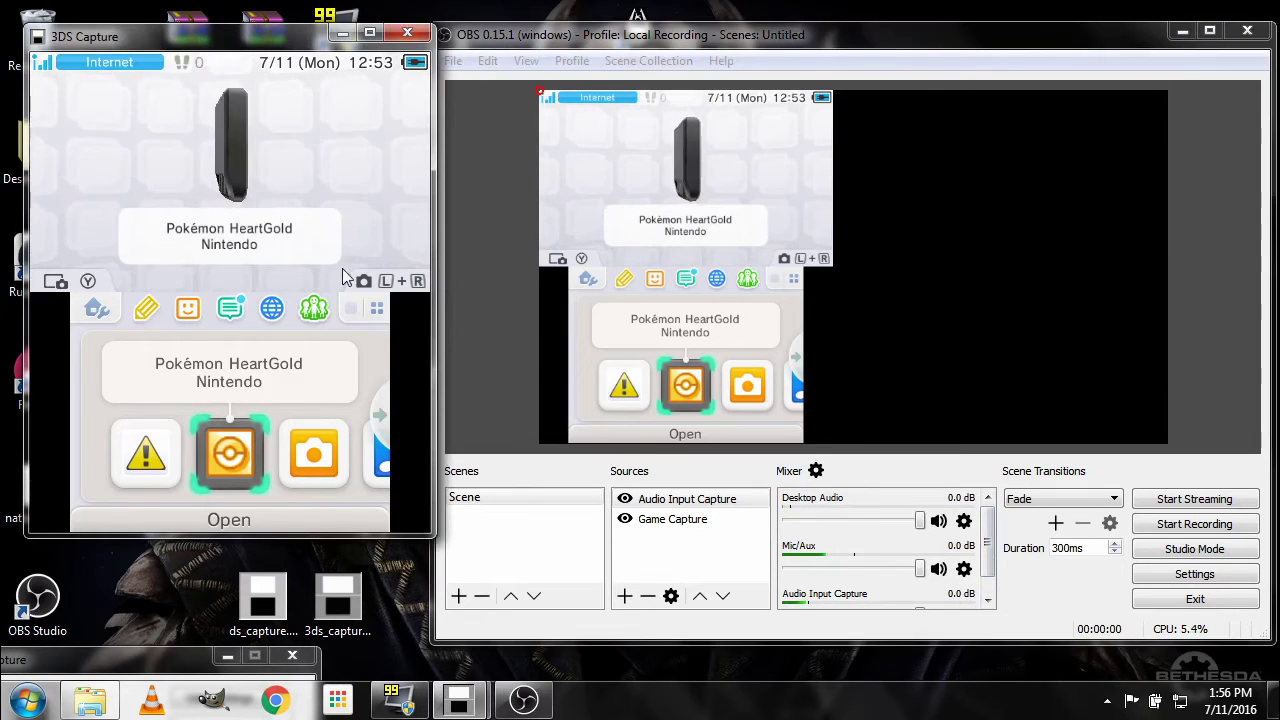
{"action": "left_click", "coordinate": [986, 540]}
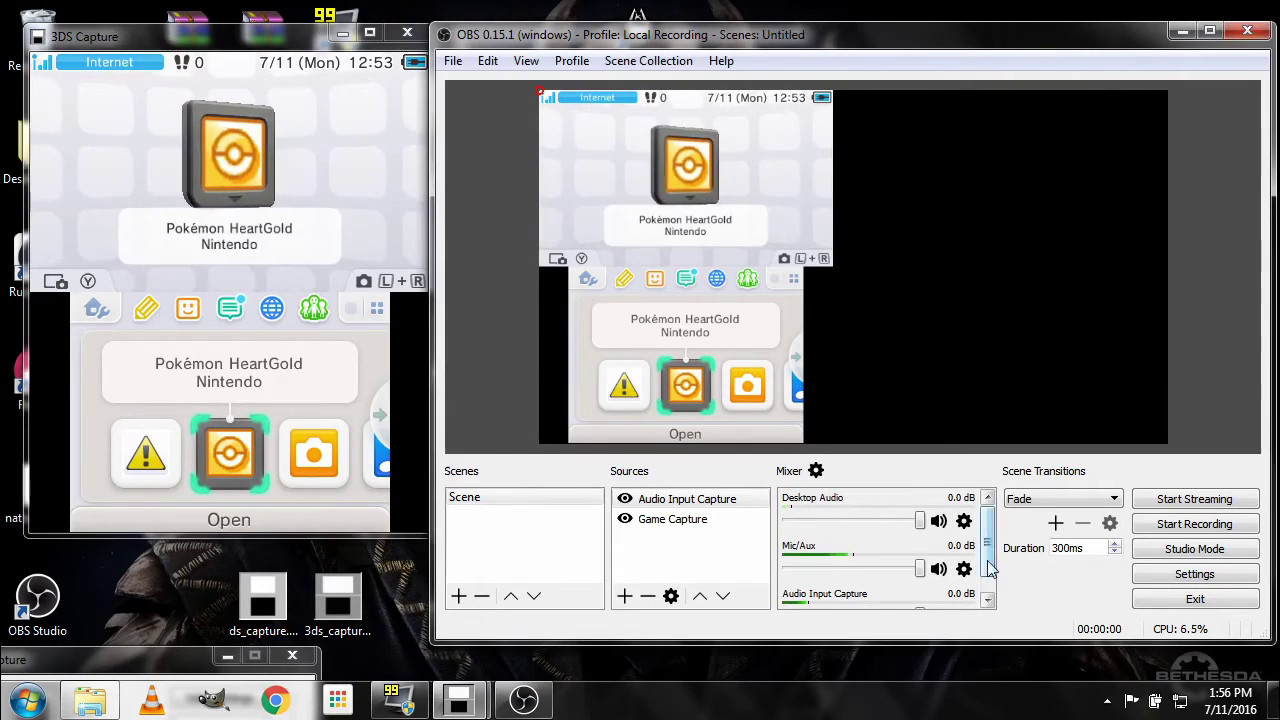
{"action": "scroll", "coordinate": [986, 540], "scroll_direction": "down", "scroll_amount": 1}
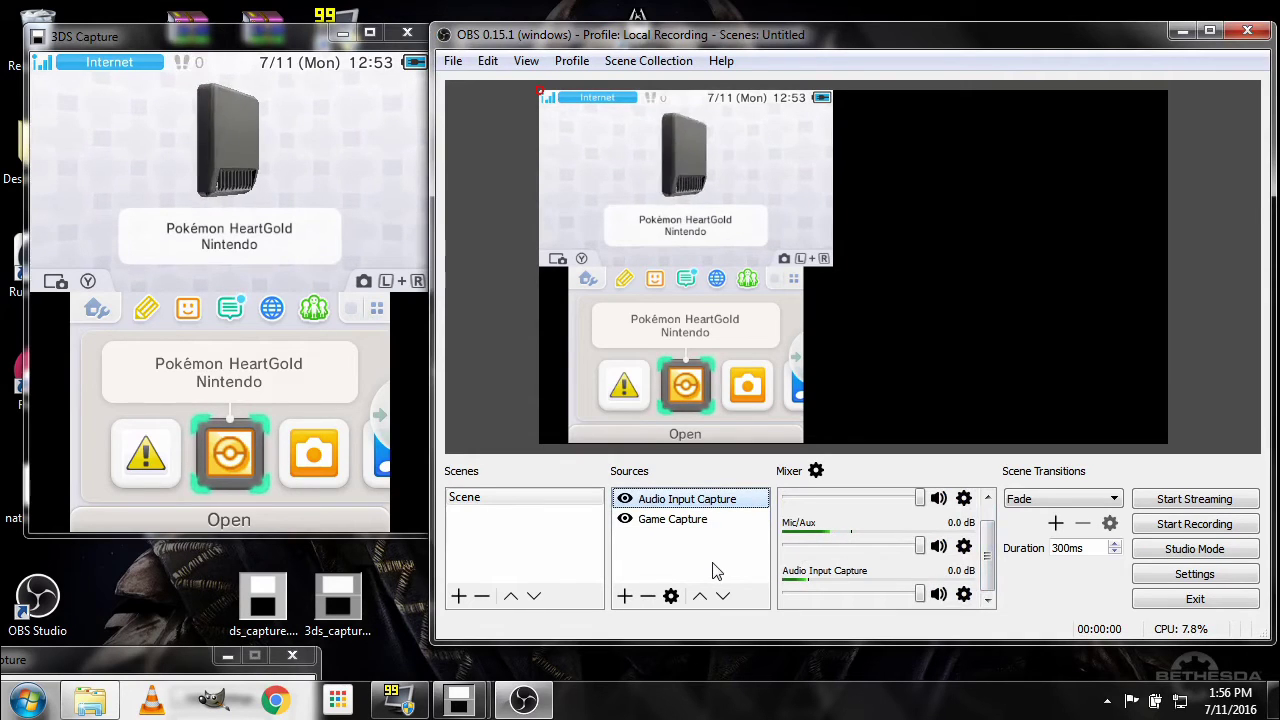
Remove the Audio Input Capture source from the scene.
{"action": "key", "text": "Delete"}
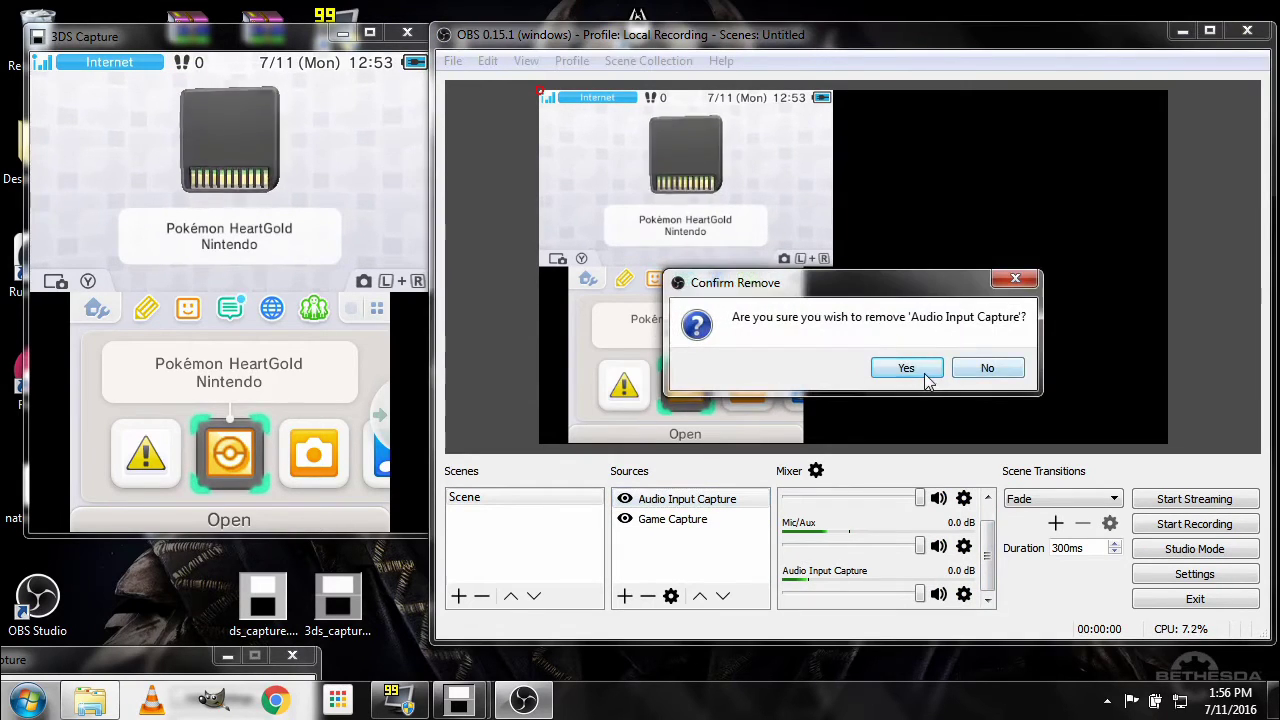
{"action": "left_click", "coordinate": [900, 367]}
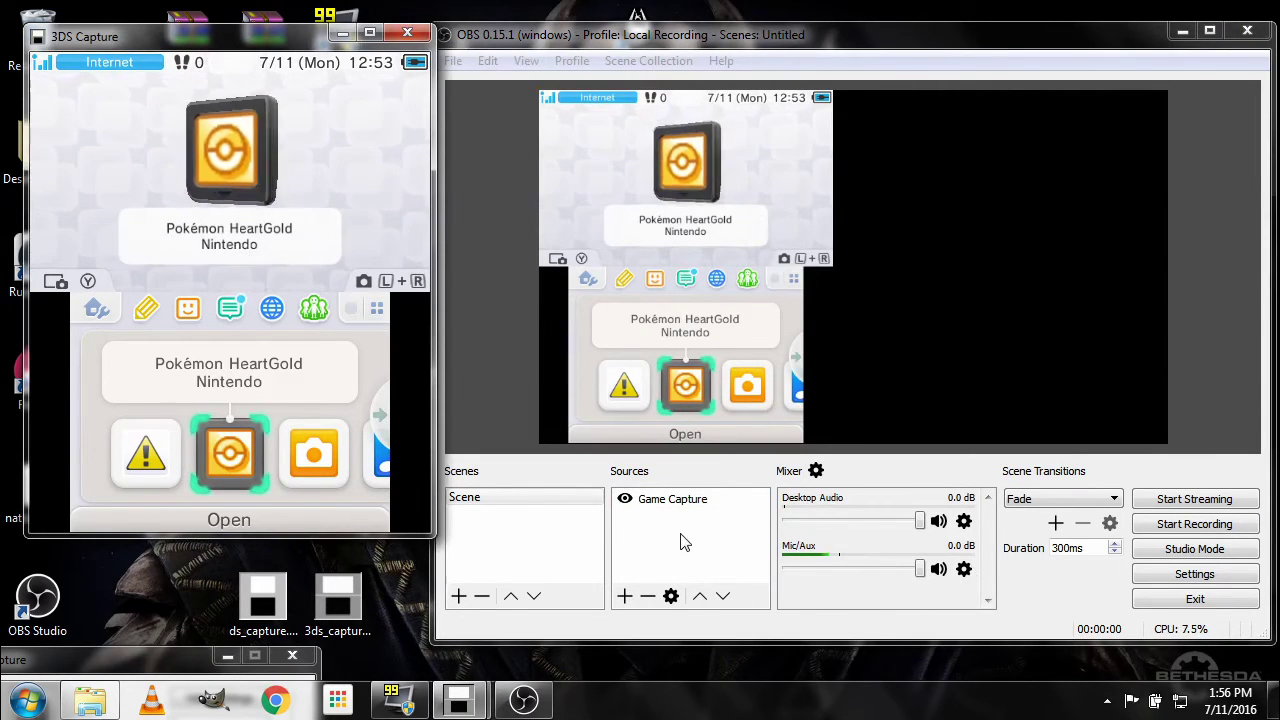
{"action": "left_click", "coordinate": [700, 565]}
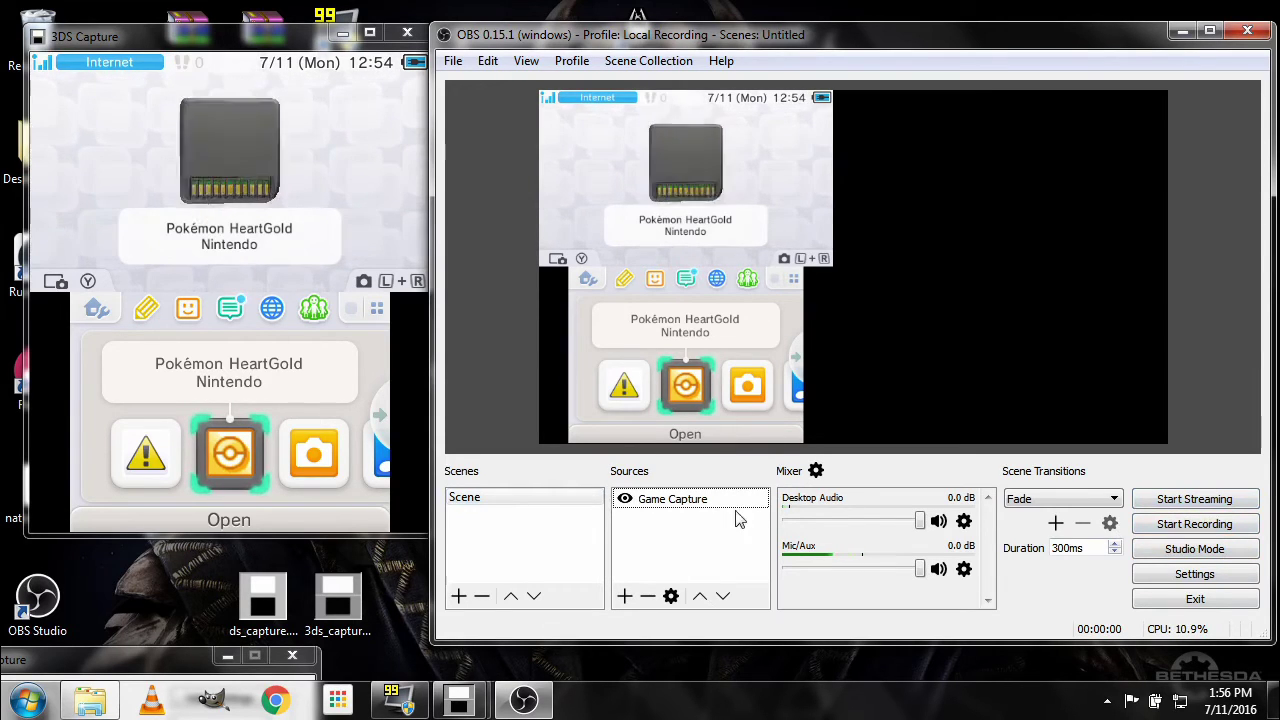
Look over the source types that can be added, and remove the Game Capture source from the scene.
{"action": "left_click", "coordinate": [677, 509]}
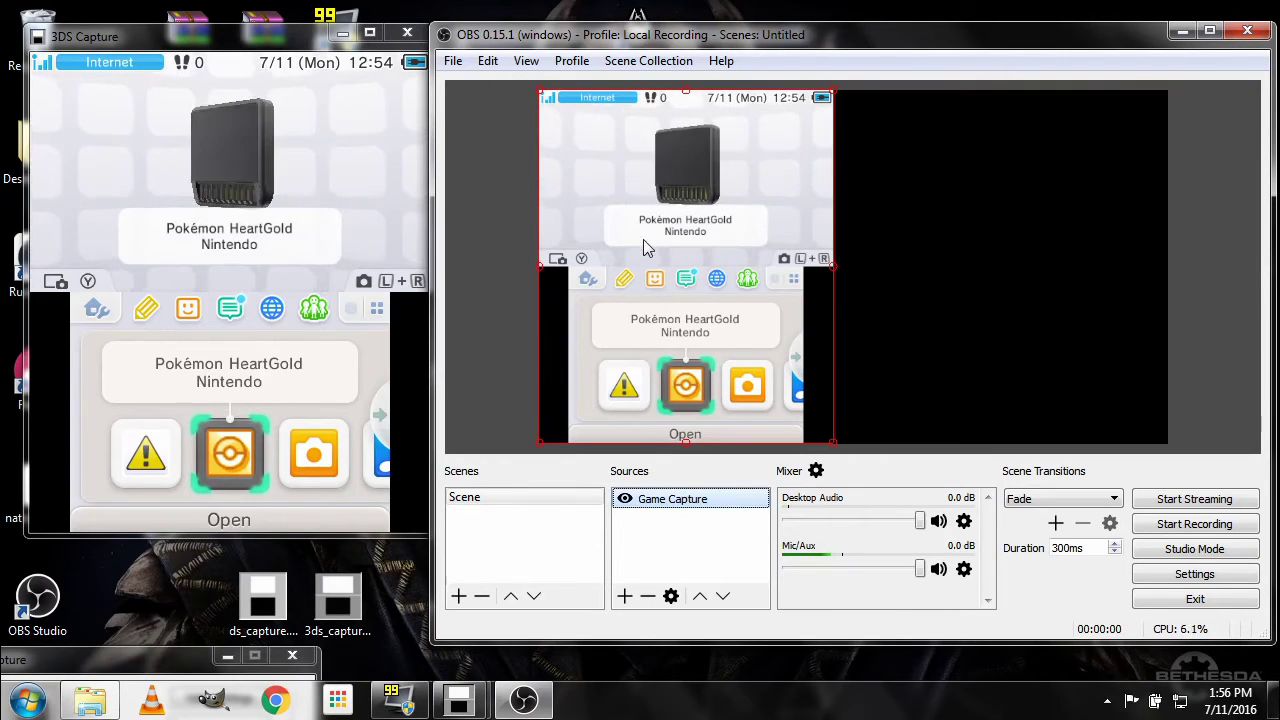
{"action": "right_click", "coordinate": [675, 541]}
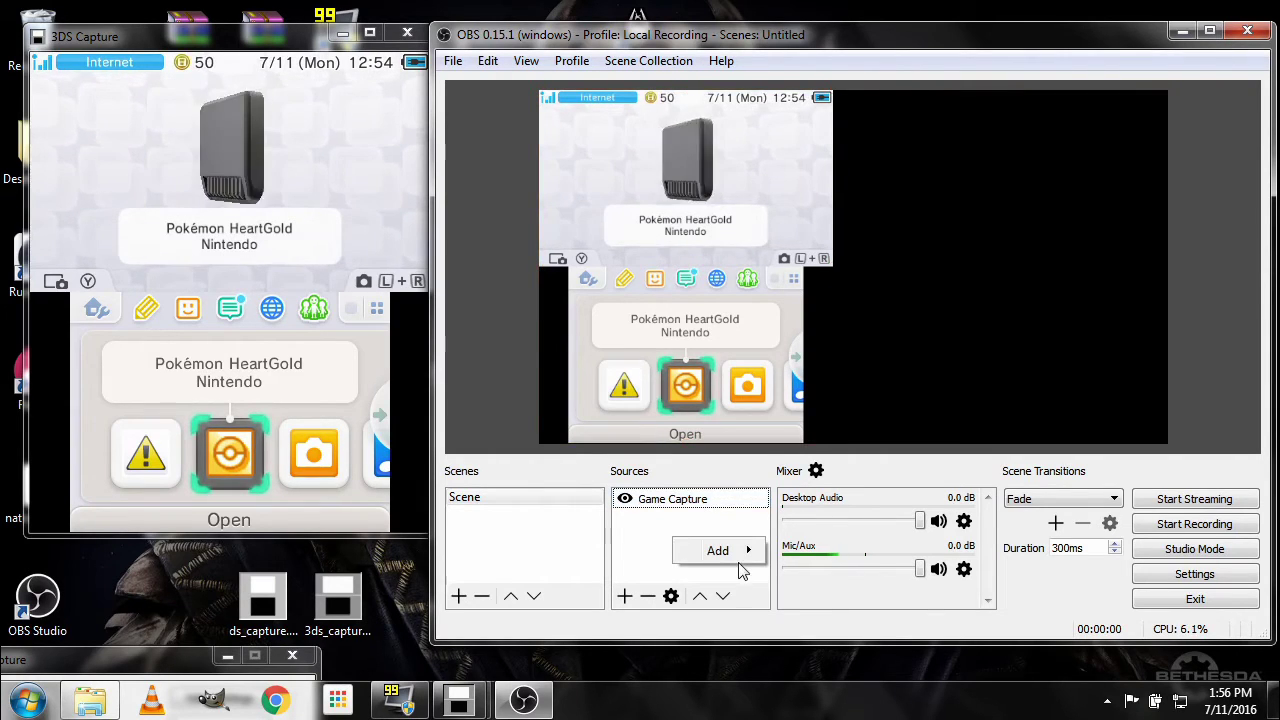
{"action": "mouse_move", "coordinate": [740, 560]}
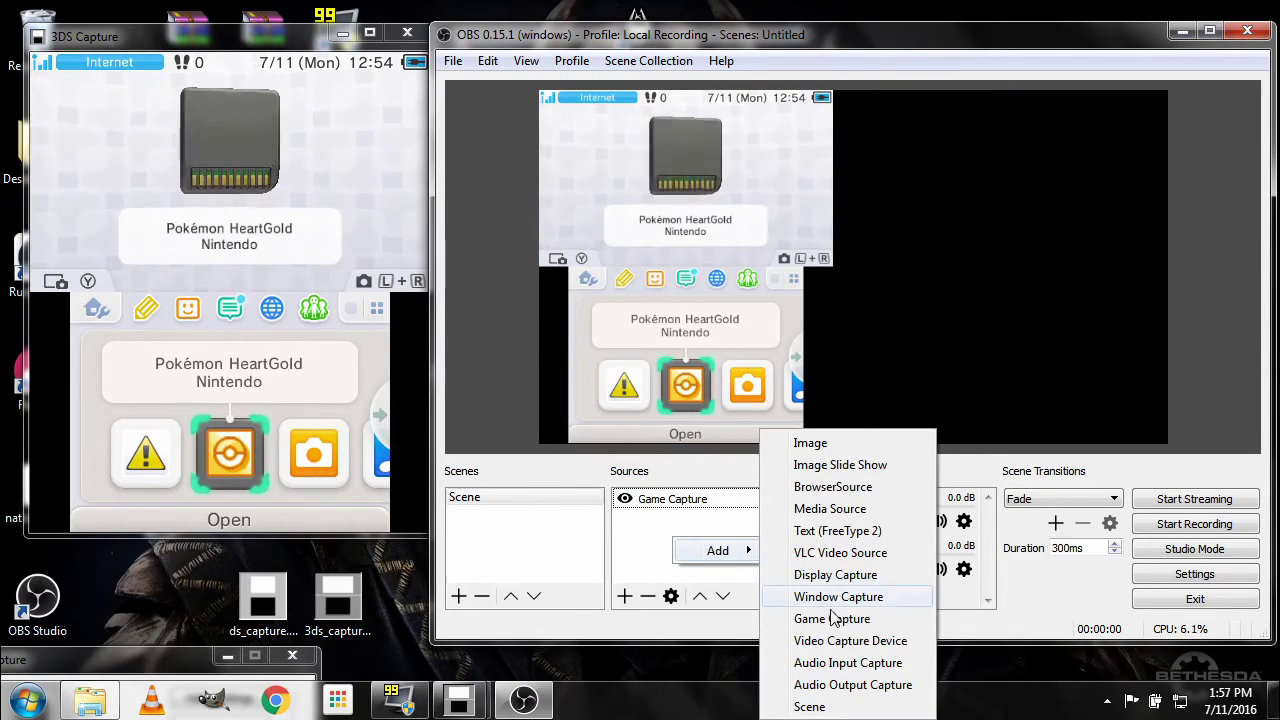
{"action": "left_click", "coordinate": [652, 502]}
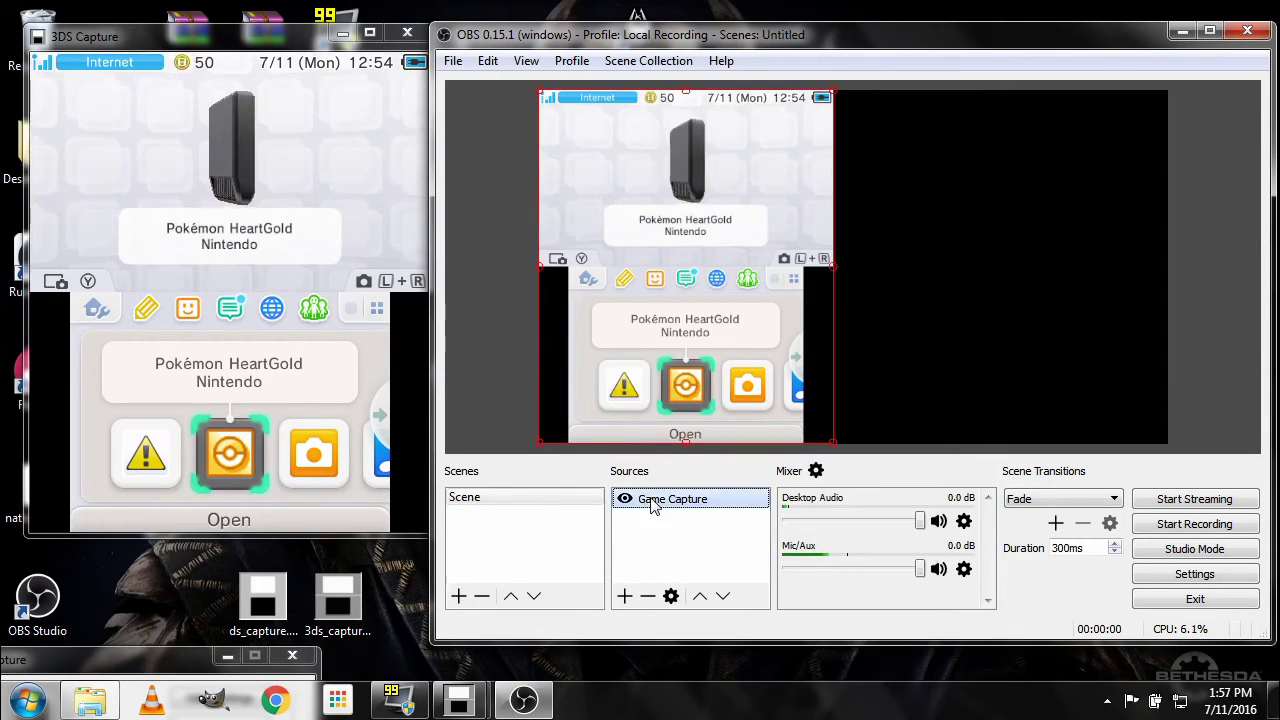
{"action": "key", "text": "Delete"}
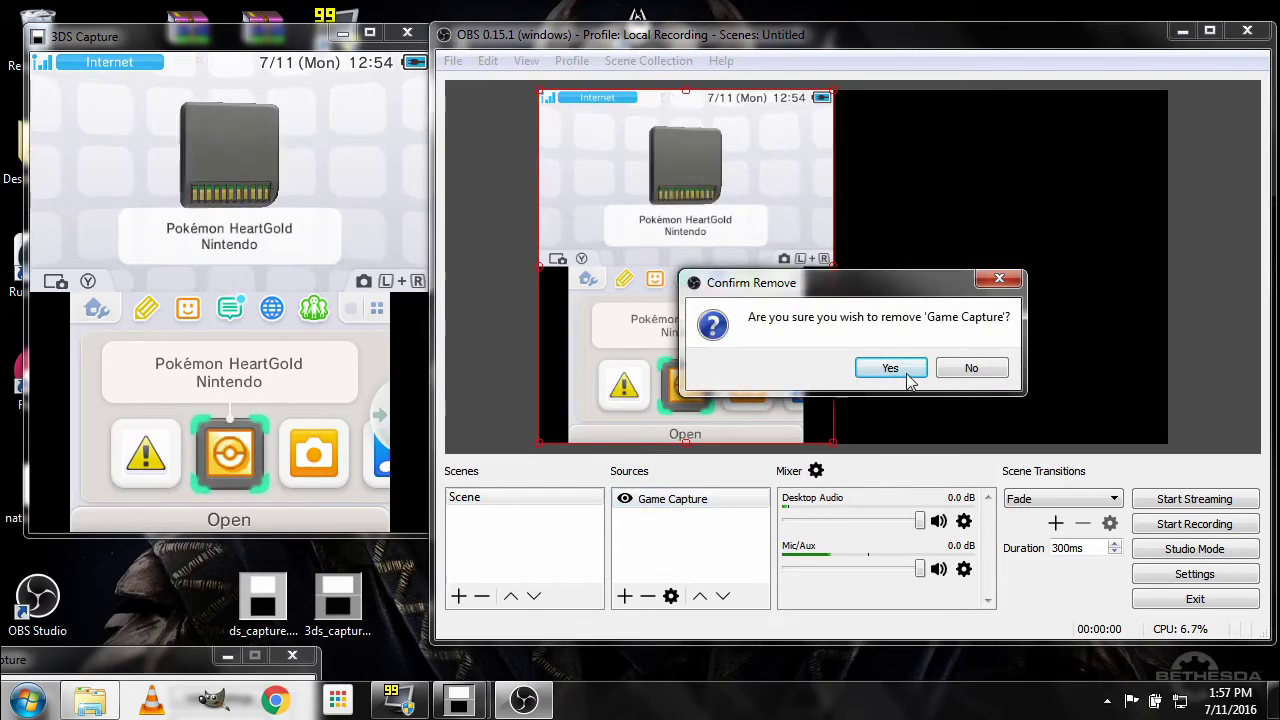
{"action": "left_click", "coordinate": [893, 367]}
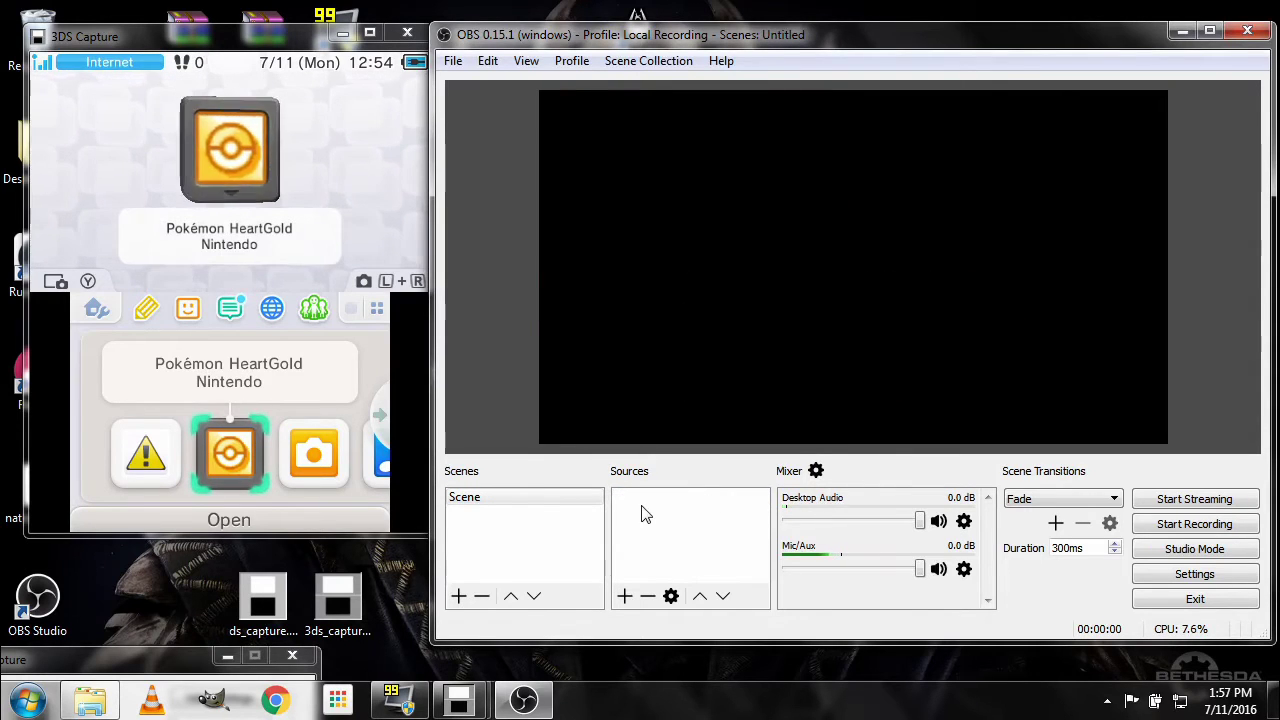
Add a new visible Window Capture source to the scene, keeping the name Window Capture.
{"action": "mouse_move", "coordinate": [660, 520]}
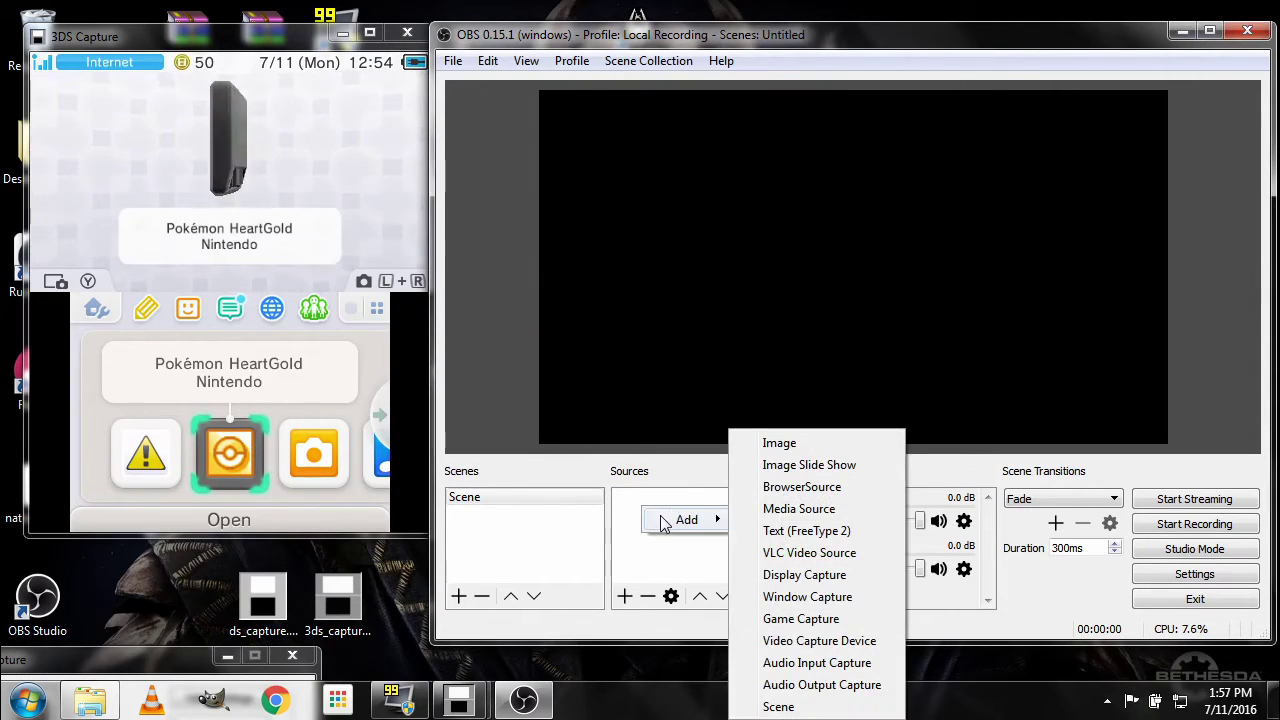
{"action": "left_click", "coordinate": [808, 597]}
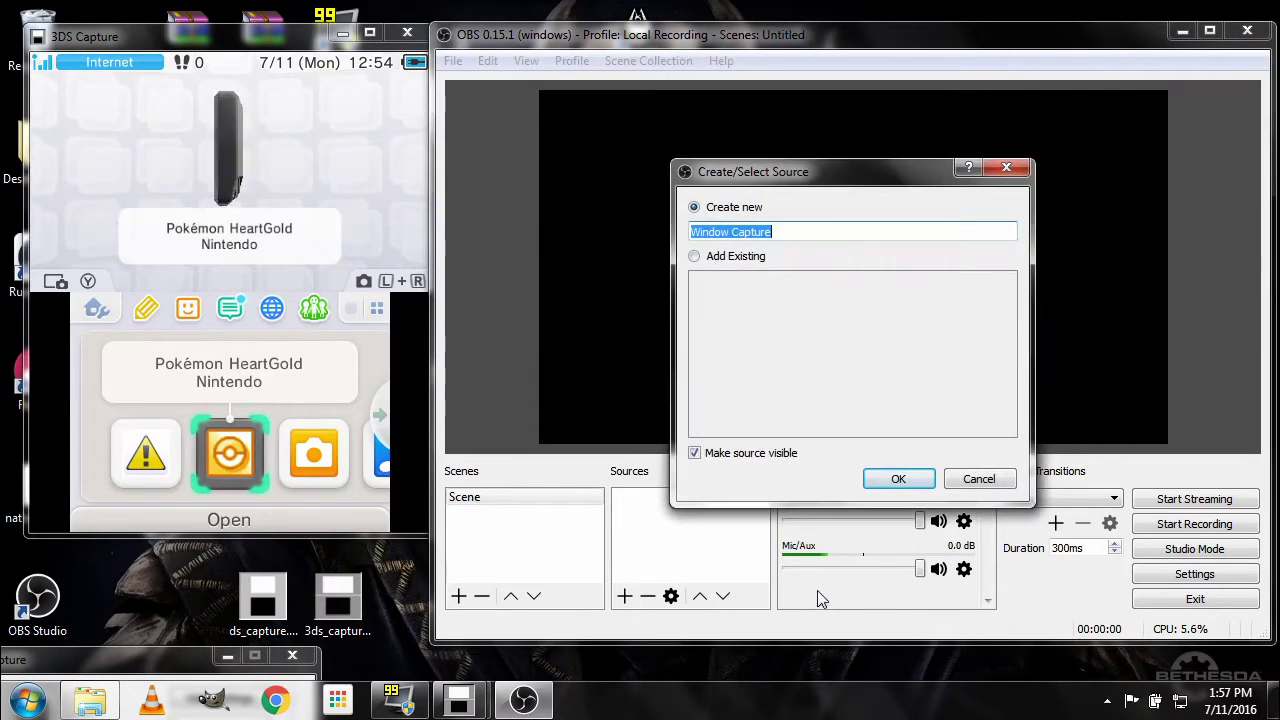
{"action": "left_click", "coordinate": [898, 480]}
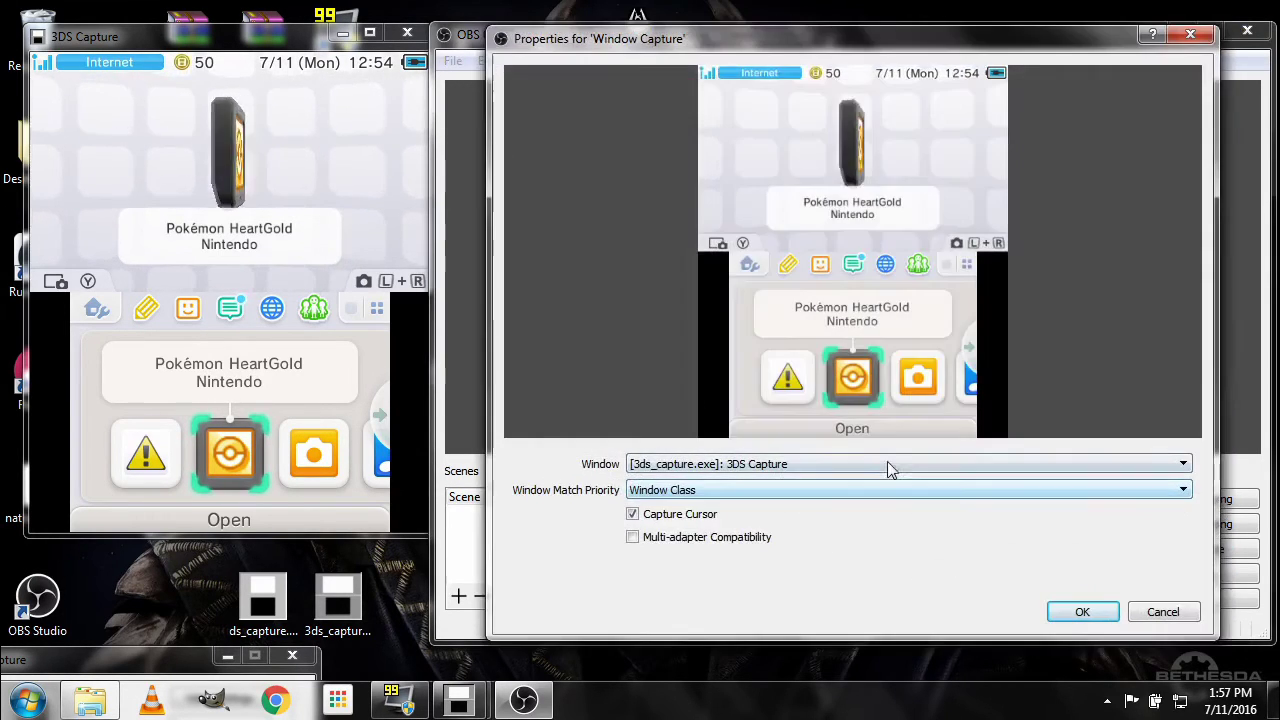
Capture the first [3ds_capture.exe]: 3DS Capture window without the cursor, and enlarge the source to the full canvas height.
{"action": "left_click", "coordinate": [707, 464]}
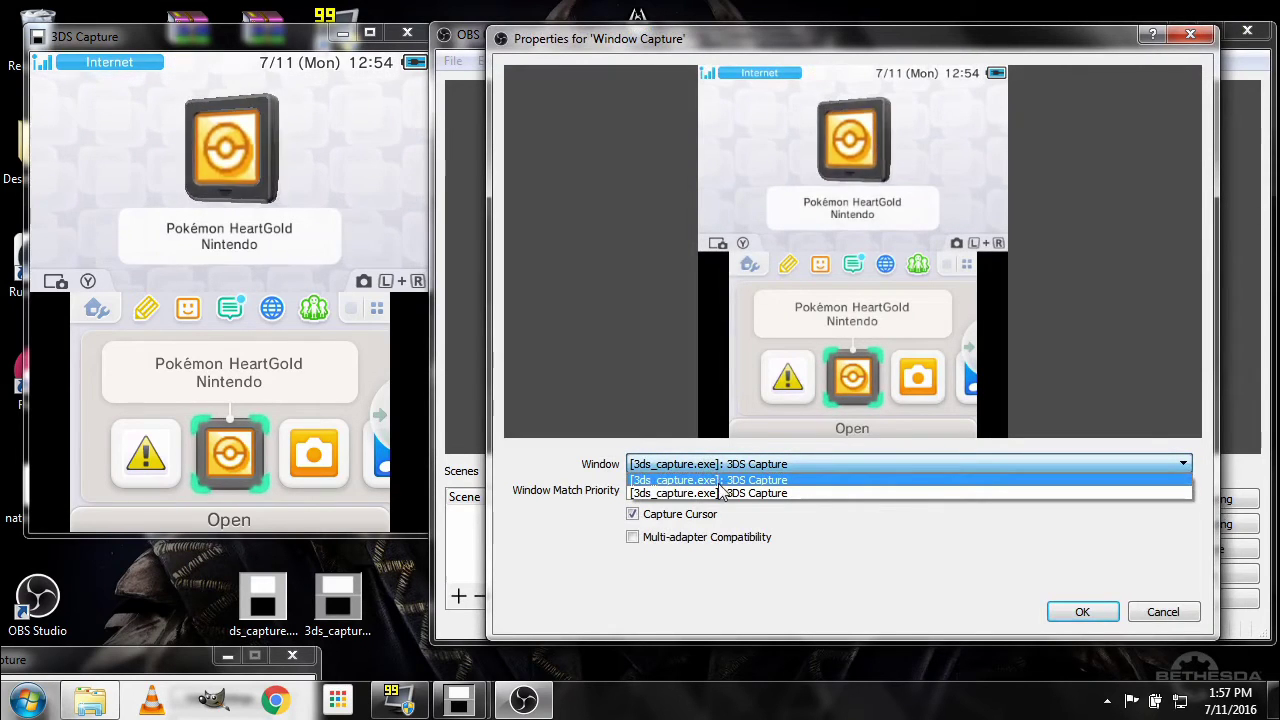
{"action": "left_click", "coordinate": [731, 484]}
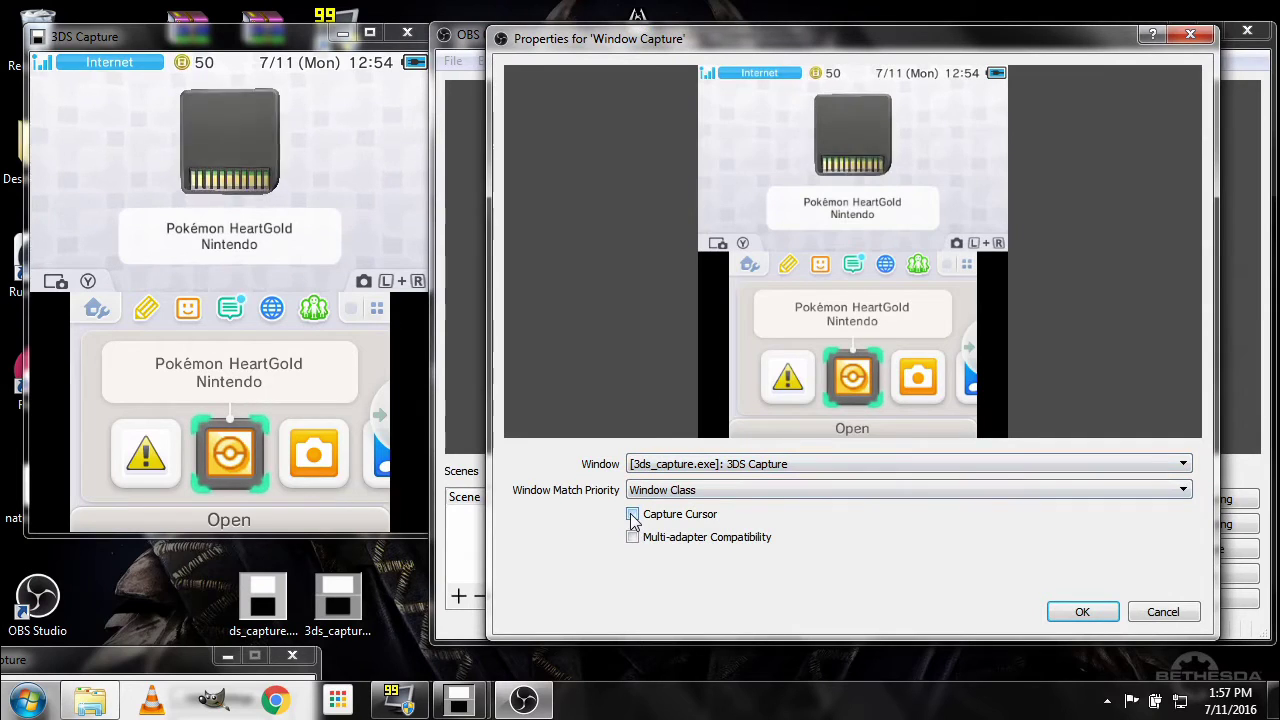
{"action": "left_click", "coordinate": [1075, 610]}
{"action": "left_click_drag", "start_coordinate": [747, 339], "coordinate": [836, 412]}
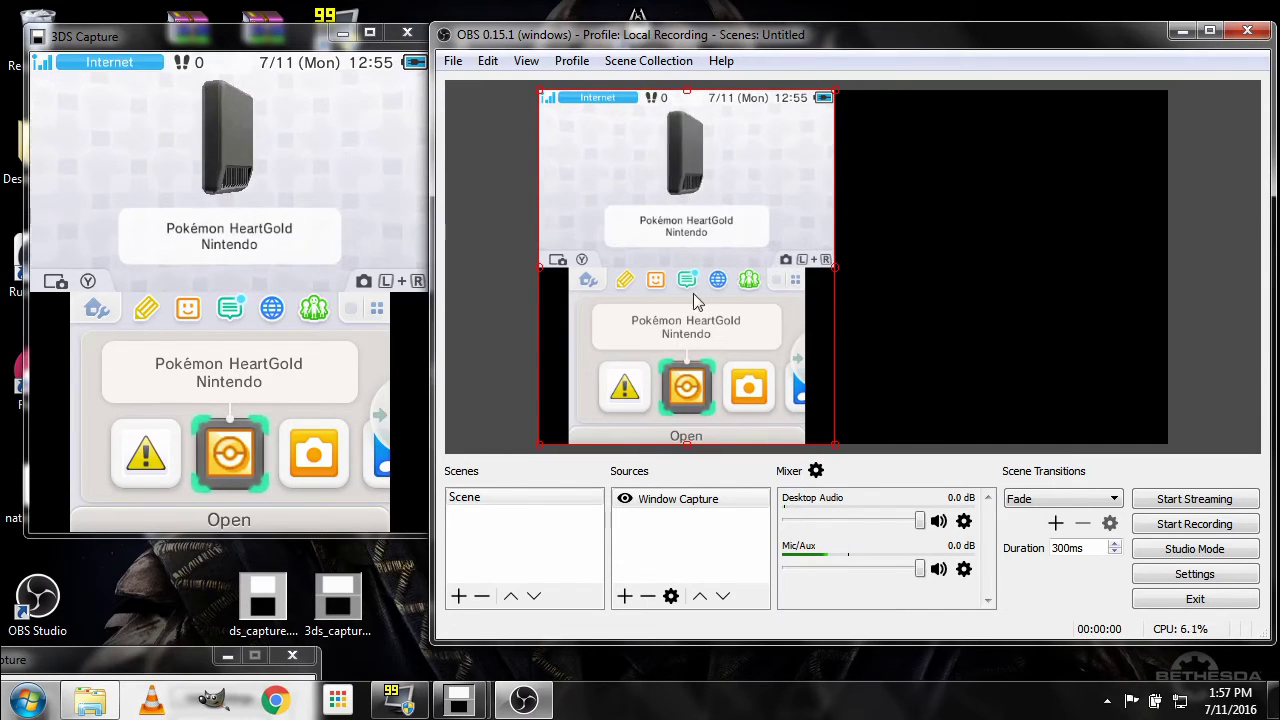
Remove the Window Capture source from the scene.
{"action": "left_click", "coordinate": [683, 498]}
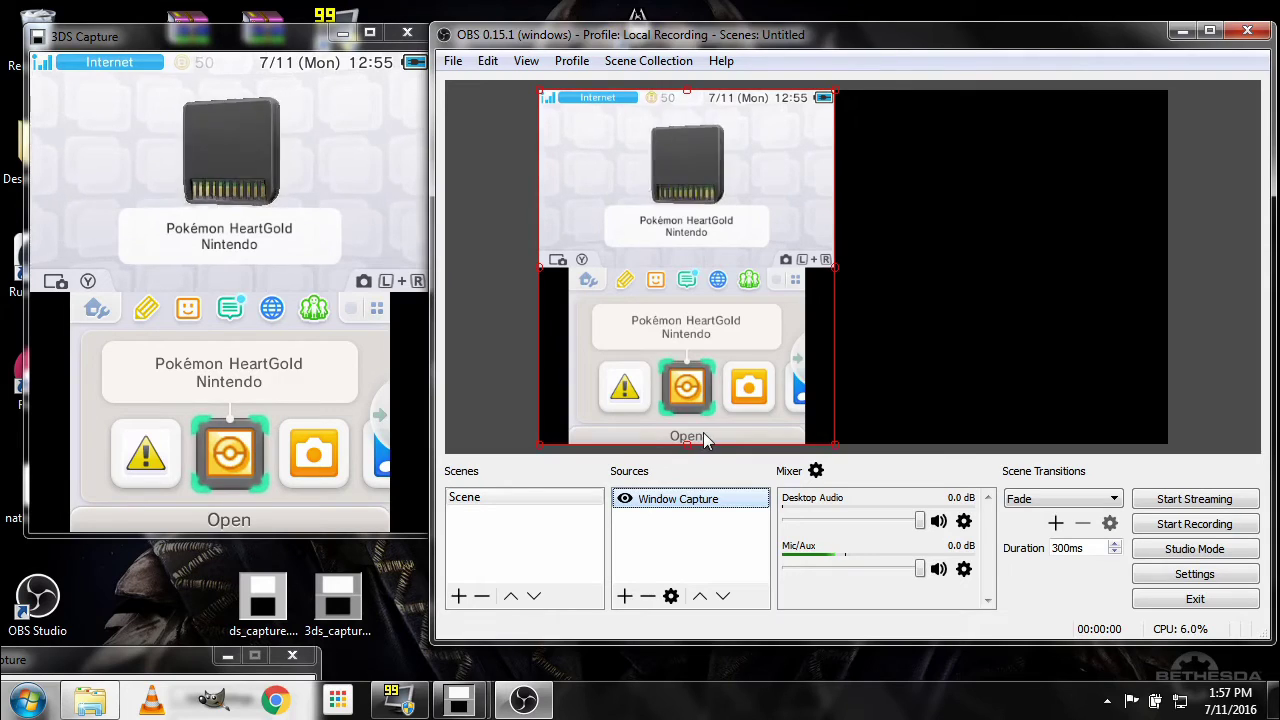
{"action": "key", "text": "Delete"}
{"action": "left_click", "coordinate": [893, 368]}
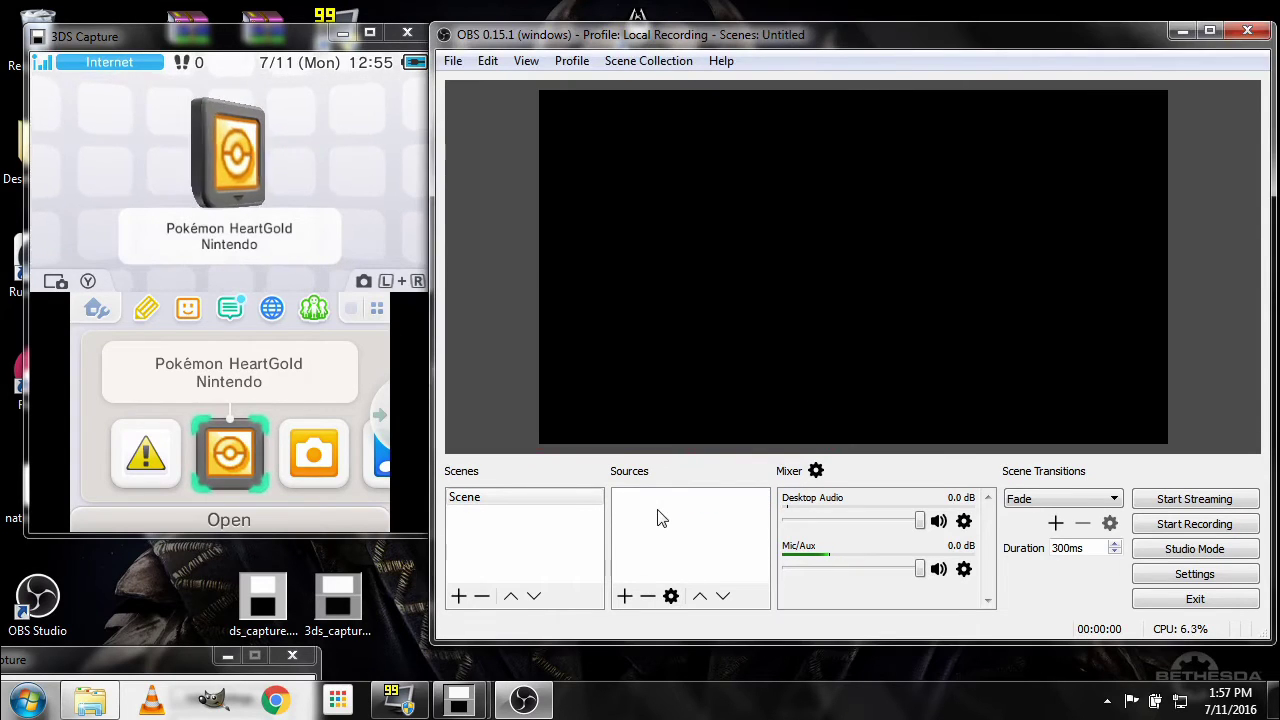
Add a Display Capture source for Display 0 without the cursor, and remove it from the scene.
{"action": "mouse_move", "coordinate": [714, 530]}
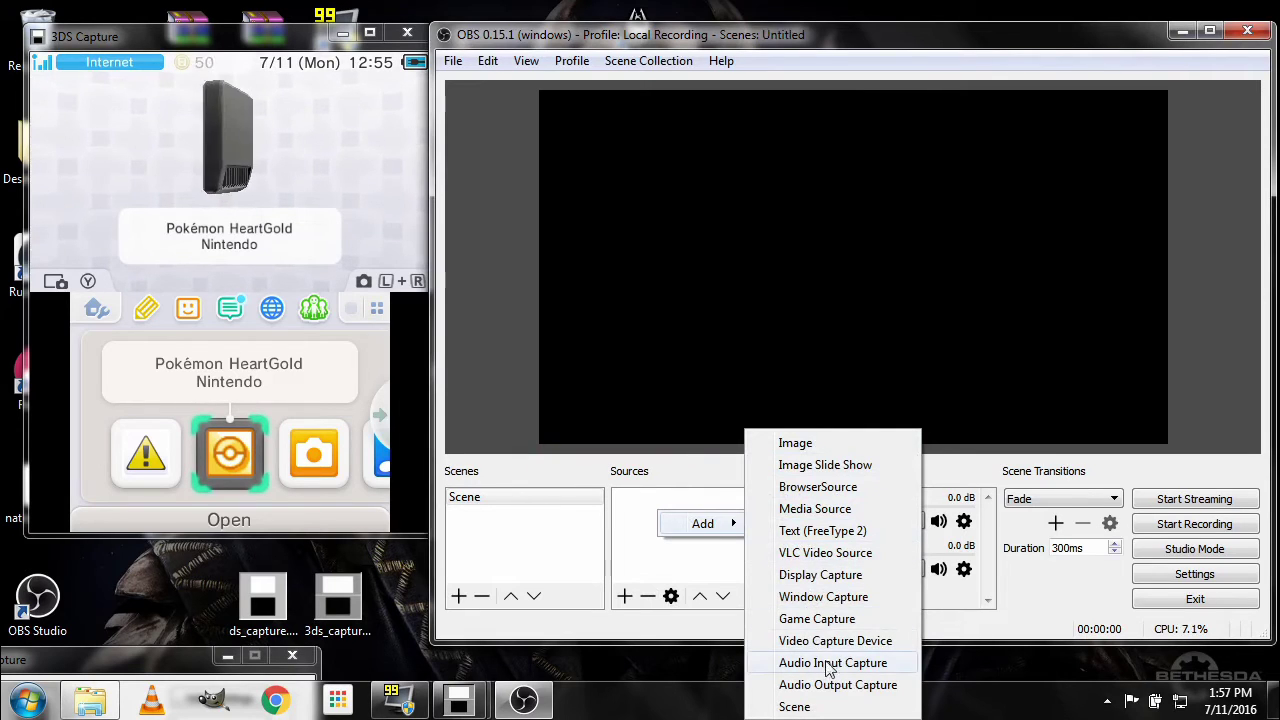
{"action": "left_click", "coordinate": [826, 578]}
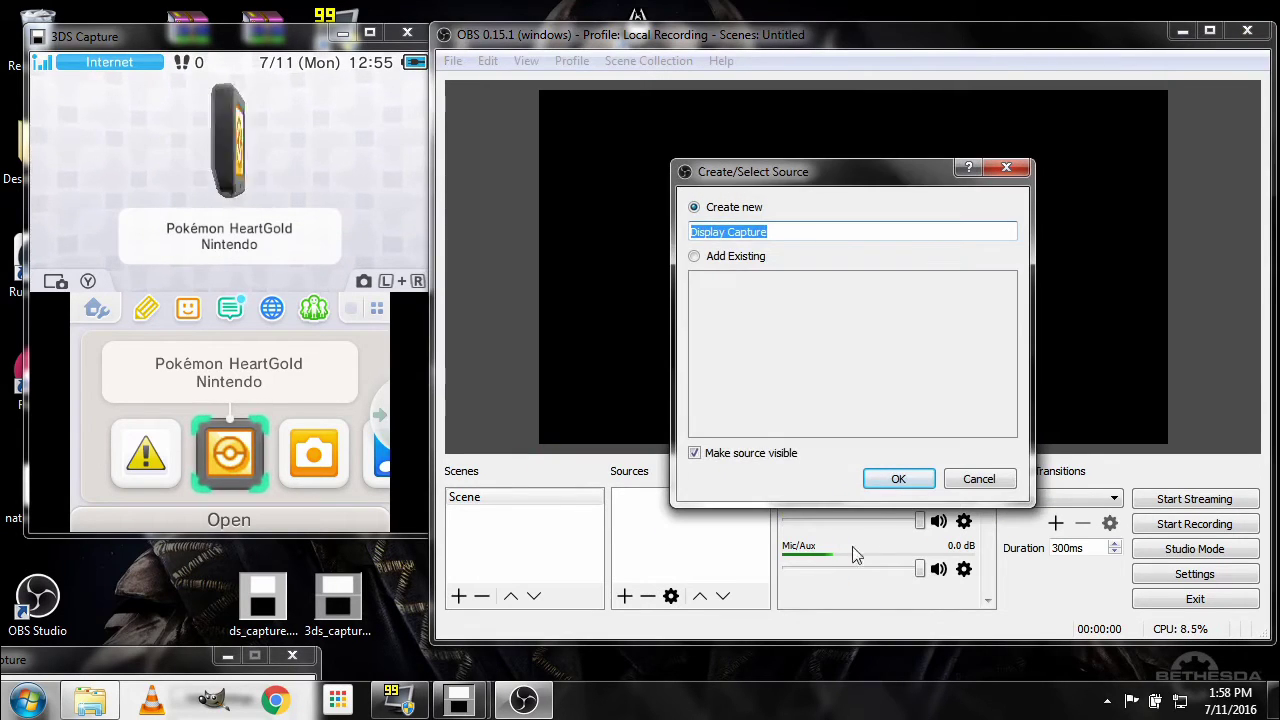
{"action": "left_click", "coordinate": [890, 480]}
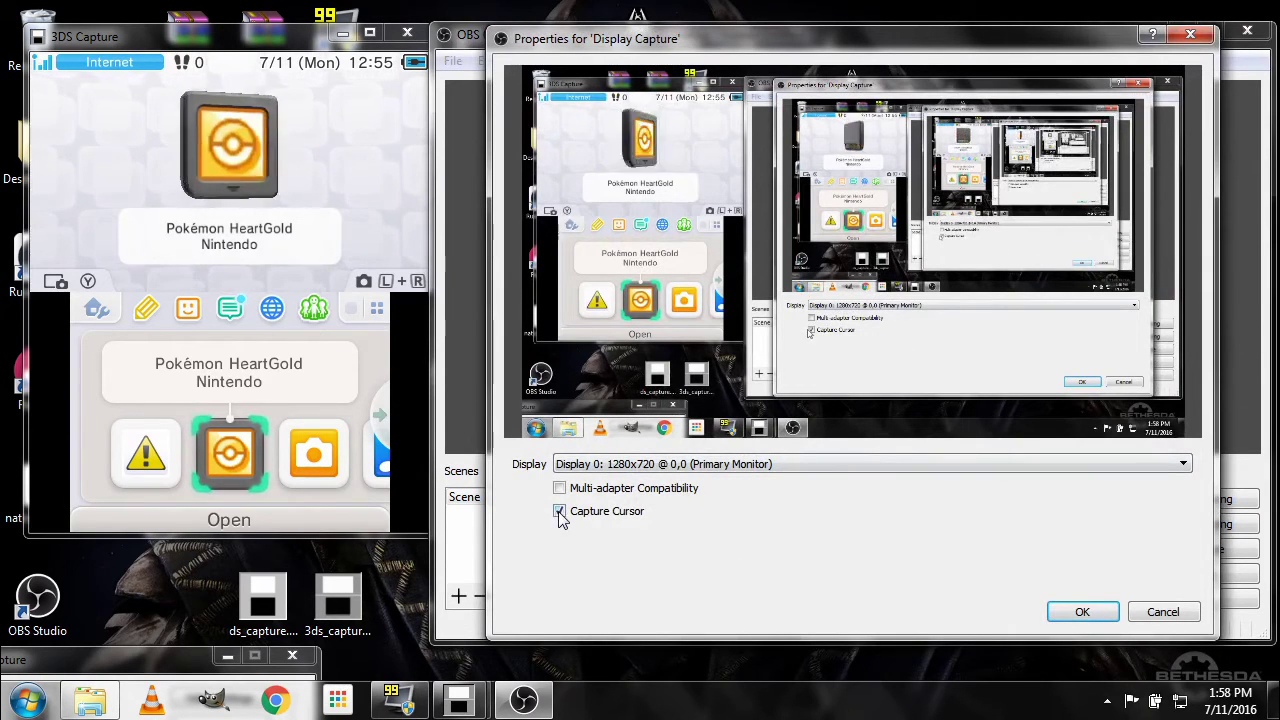
{"action": "left_click", "coordinate": [620, 464]}
{"action": "left_click", "coordinate": [620, 478]}
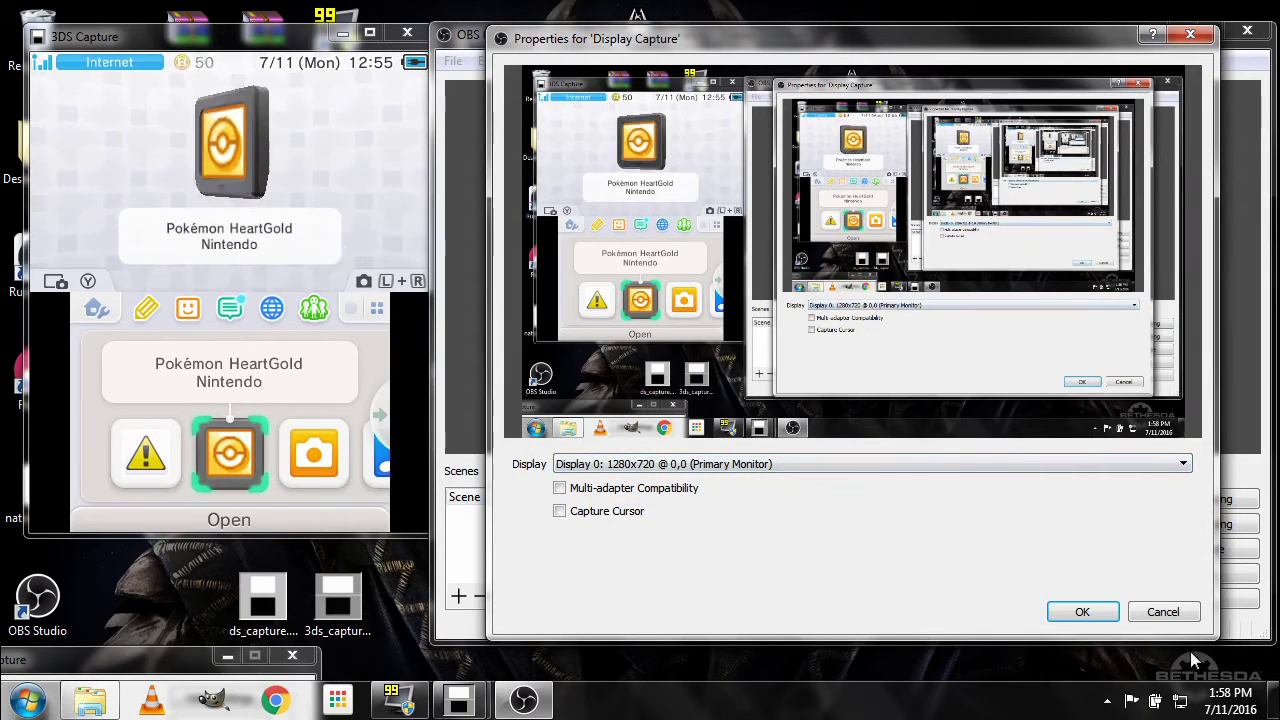
{"action": "left_click", "coordinate": [1162, 612]}
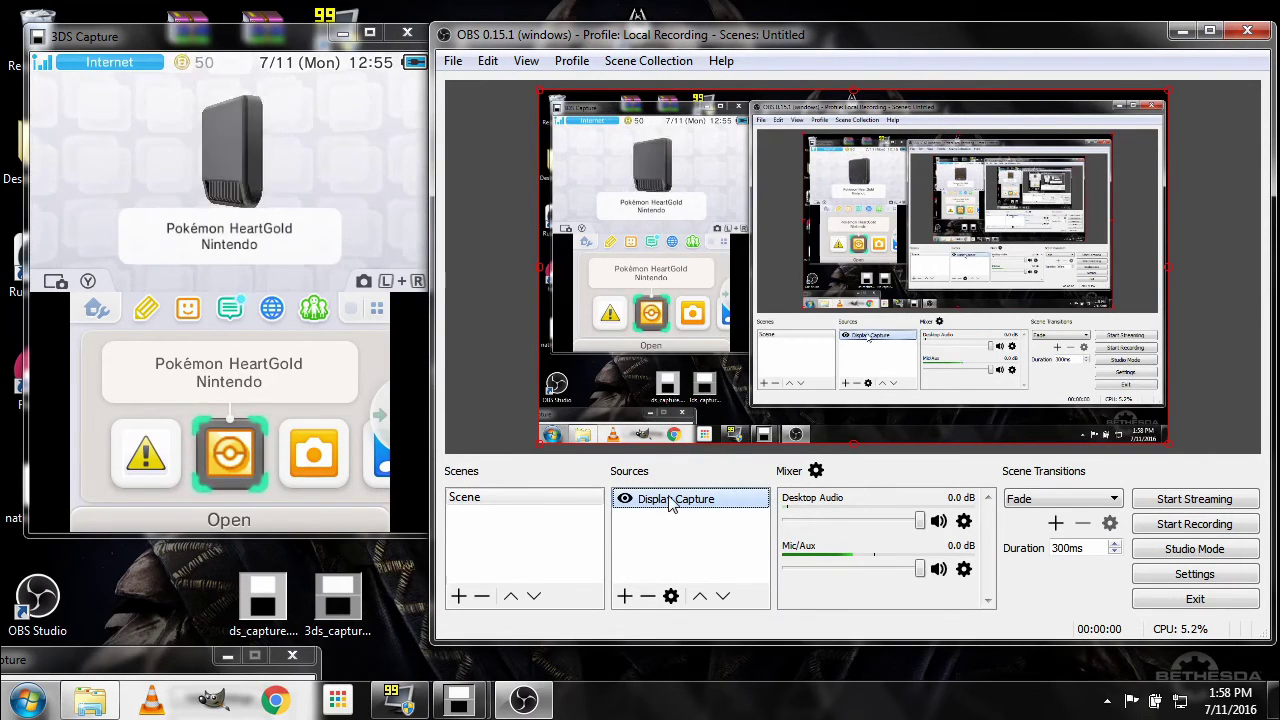
{"action": "key", "text": "Delete"}
{"action": "key", "text": "Return"}
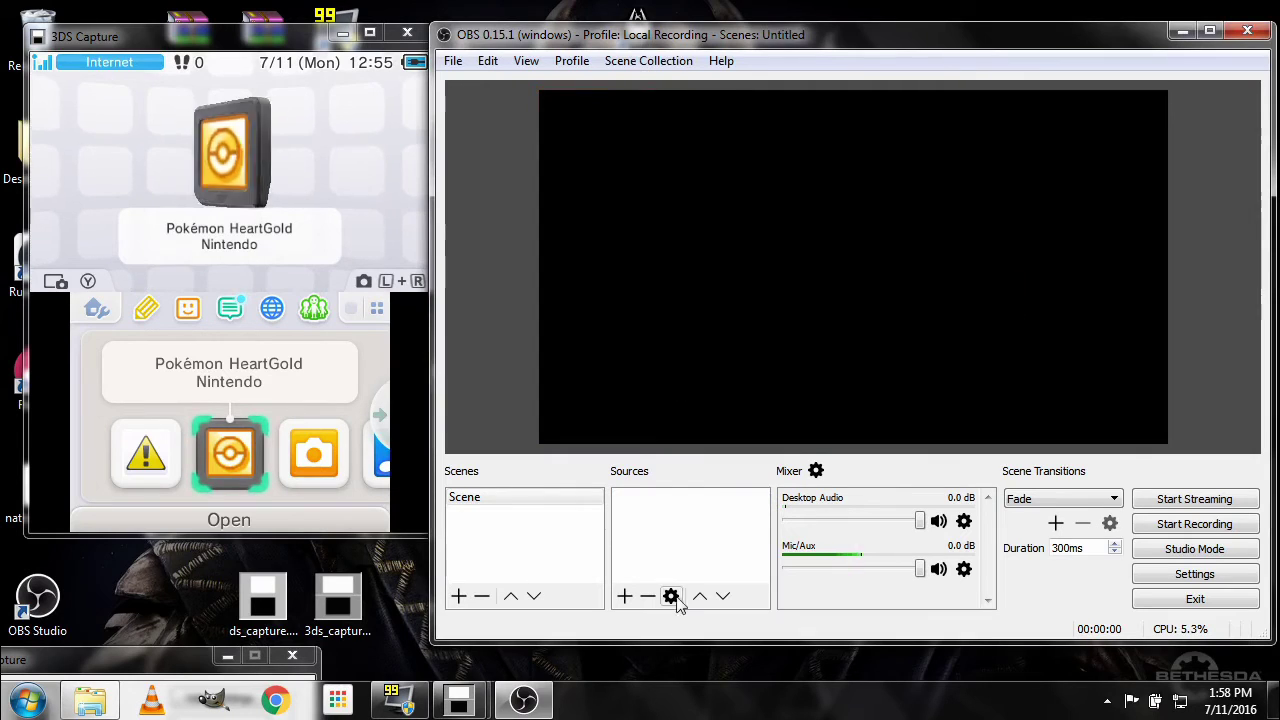
Add a new visible Game Capture source to the scene, keeping the name Game Capture.
{"action": "mouse_move", "coordinate": [660, 509]}
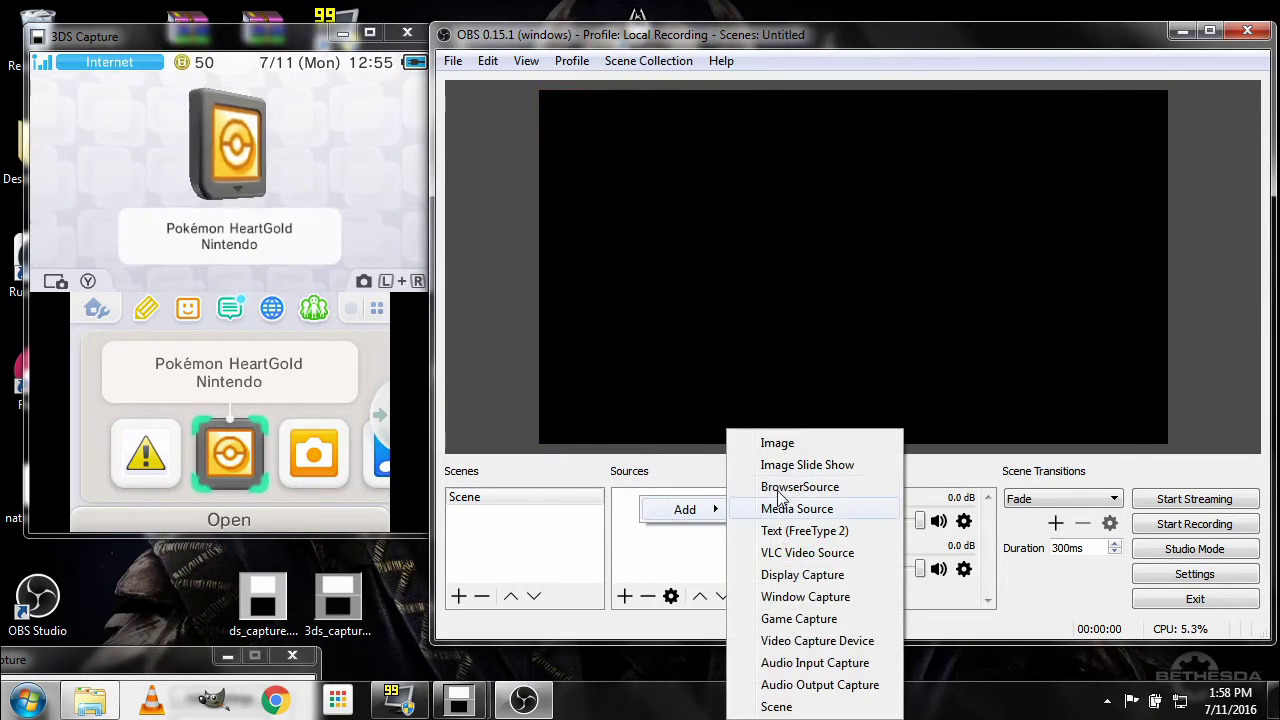
{"action": "left_click", "coordinate": [808, 620]}
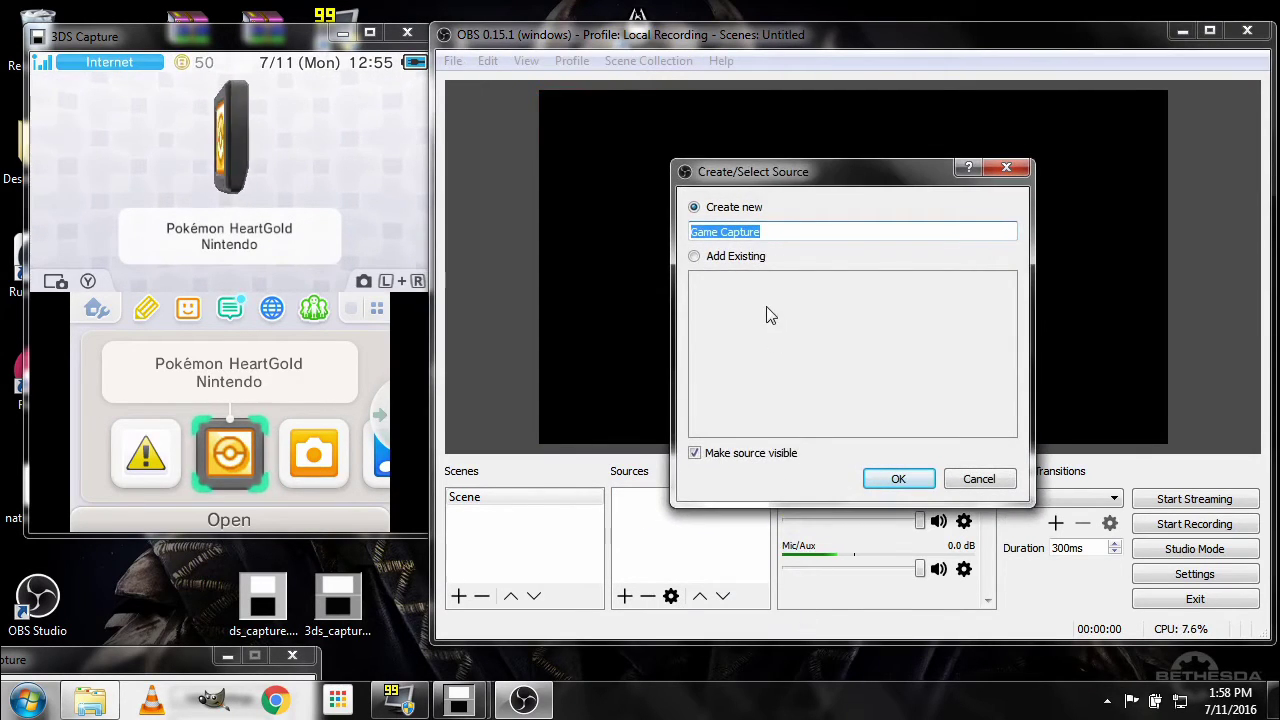
{"action": "left_click", "coordinate": [898, 479]}
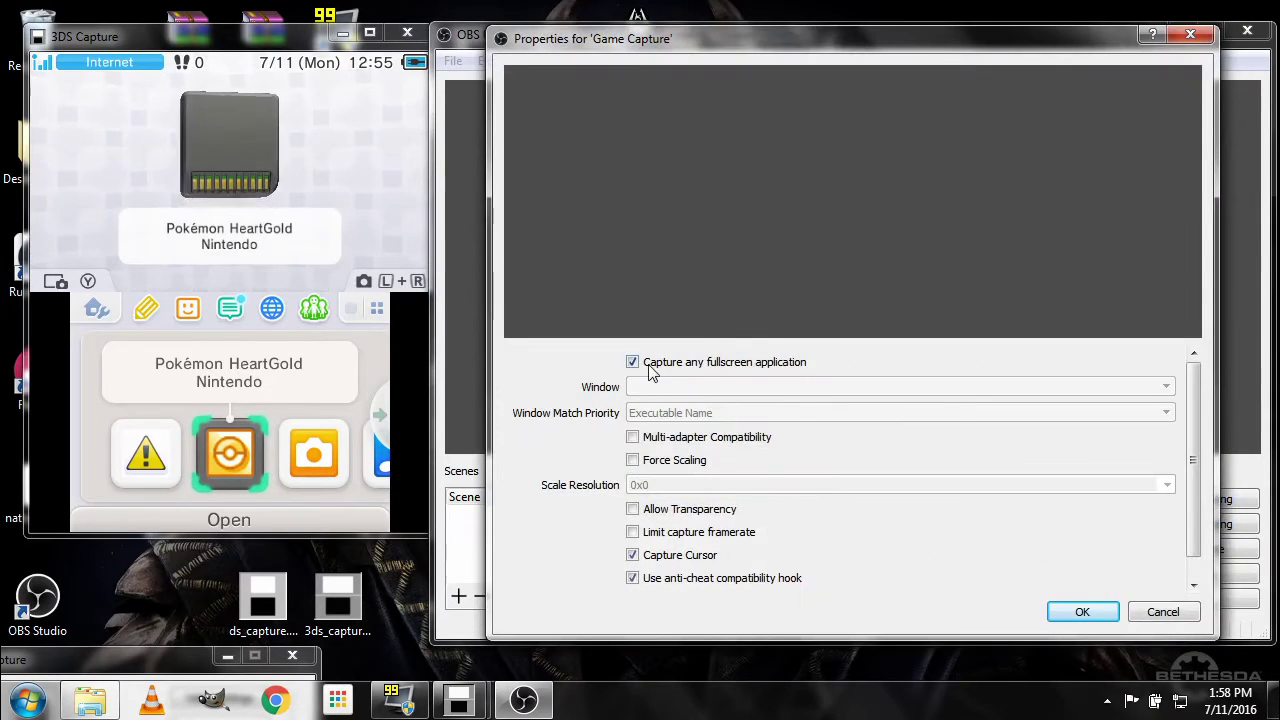
Capture the [3ds_capture.exe]: 3DS Capture window without the cursor, and enlarge the game source to the full canvas height.
{"action": "left_click", "coordinate": [650, 370]}
{"action": "left_click", "coordinate": [657, 389]}
{"action": "left_click", "coordinate": [718, 437]}
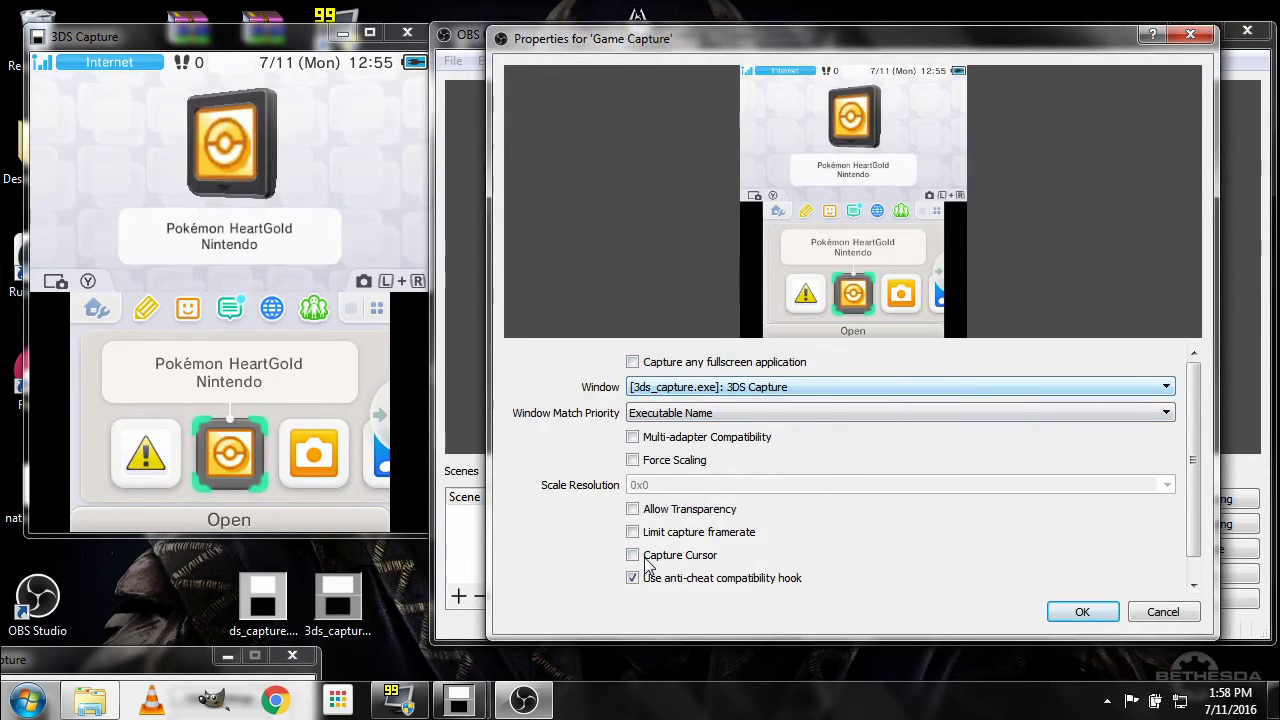
{"action": "left_click", "coordinate": [1082, 613]}
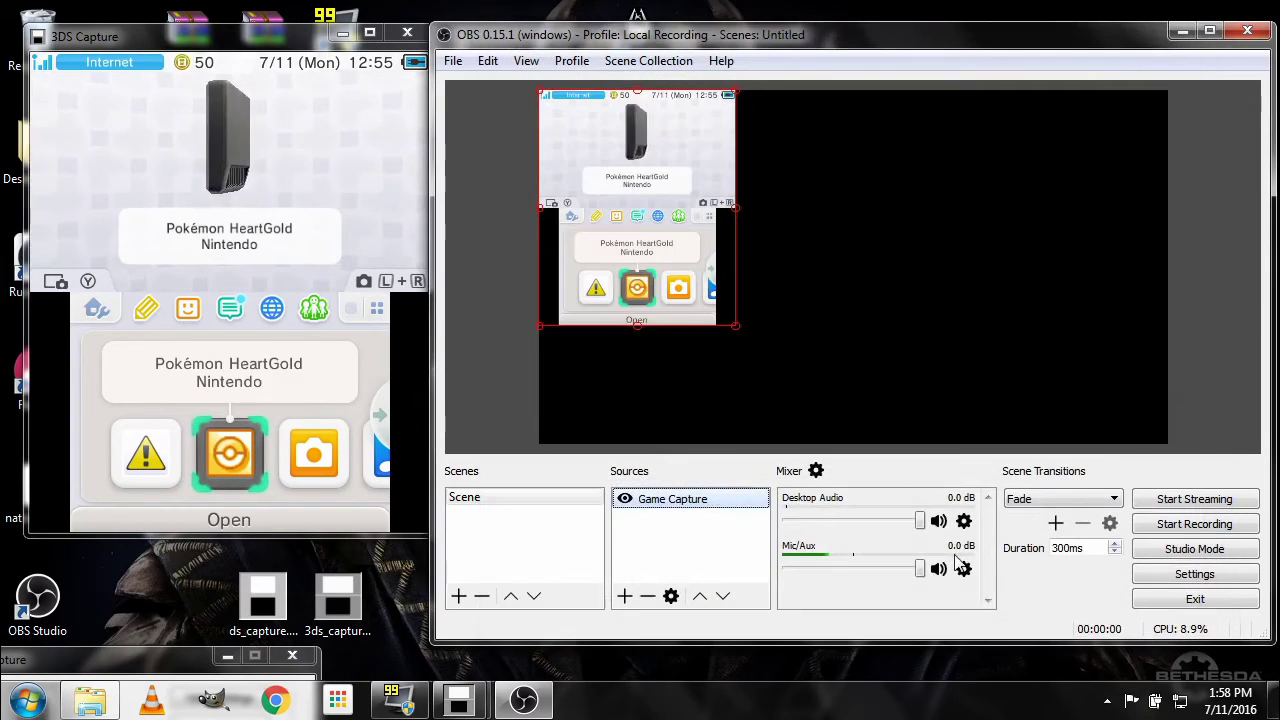
{"action": "left_click_drag", "start_coordinate": [737, 334], "coordinate": [835, 396]}
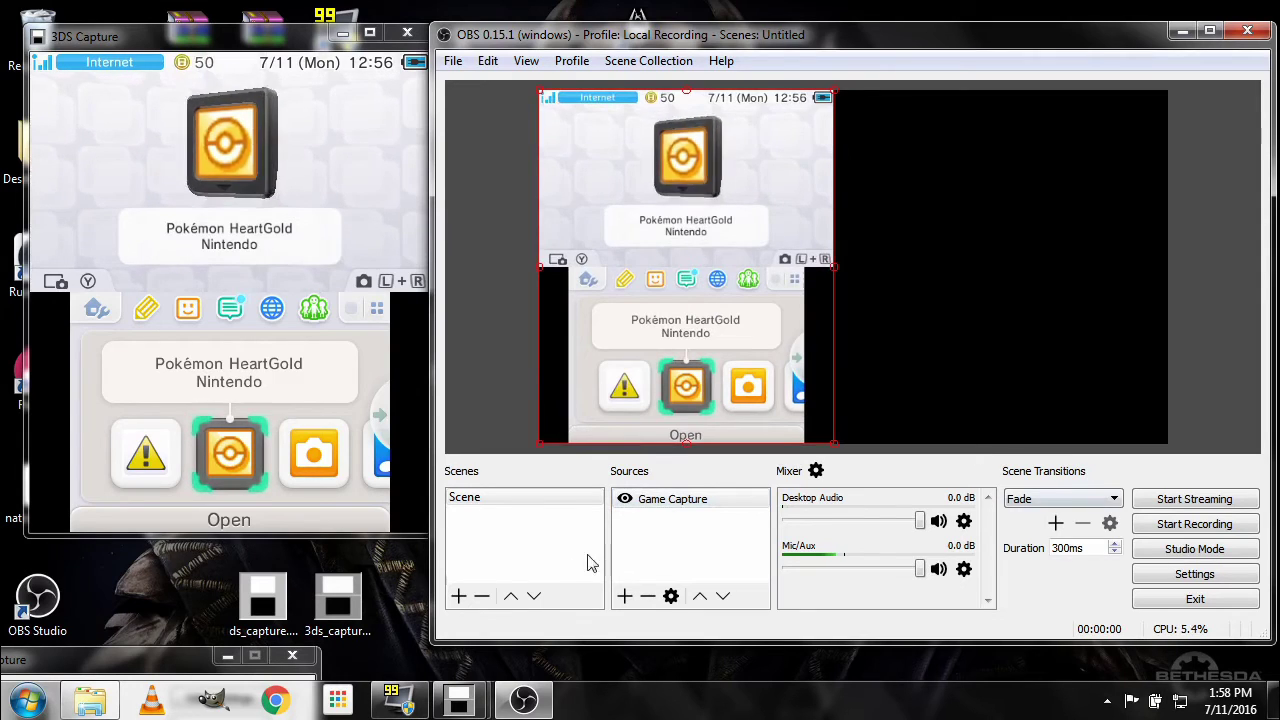
Add a visible Audio Output Capture source with Speakers (Realtek High Definition Audio) as its device.
{"action": "right_click", "coordinate": [703, 539]}
{"action": "mouse_move", "coordinate": [741, 548]}
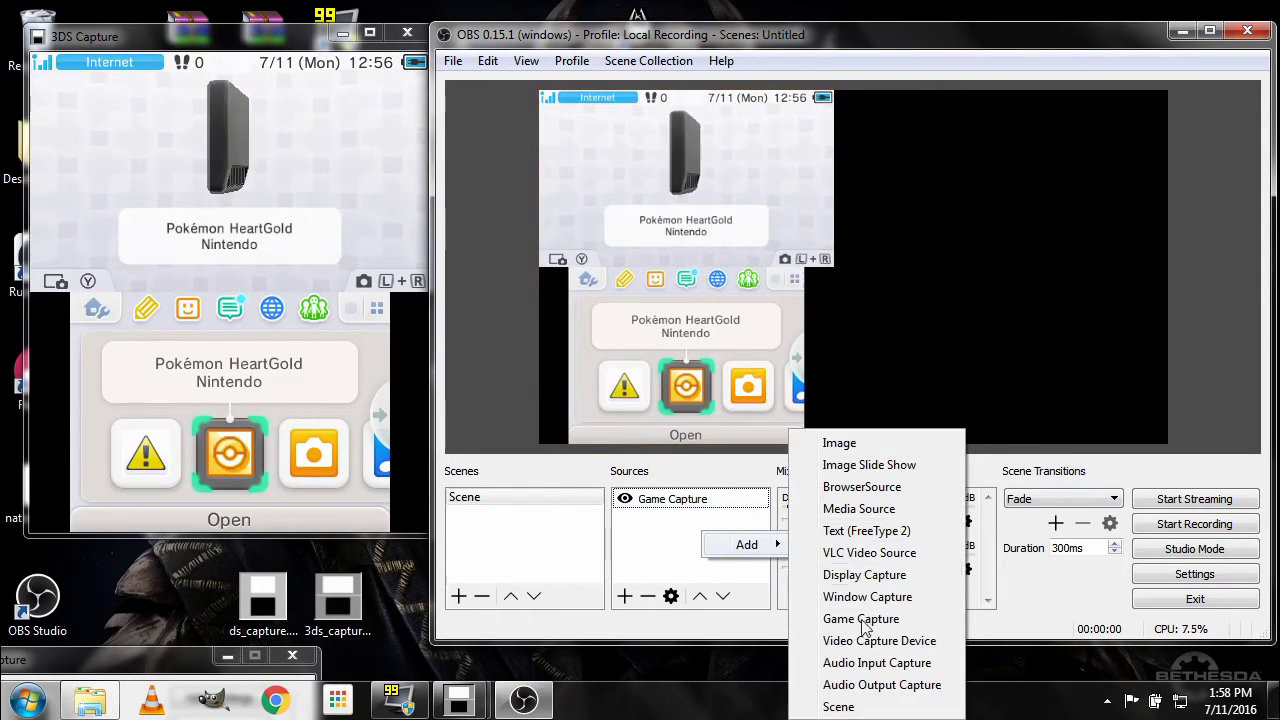
{"action": "left_click", "coordinate": [670, 553]}
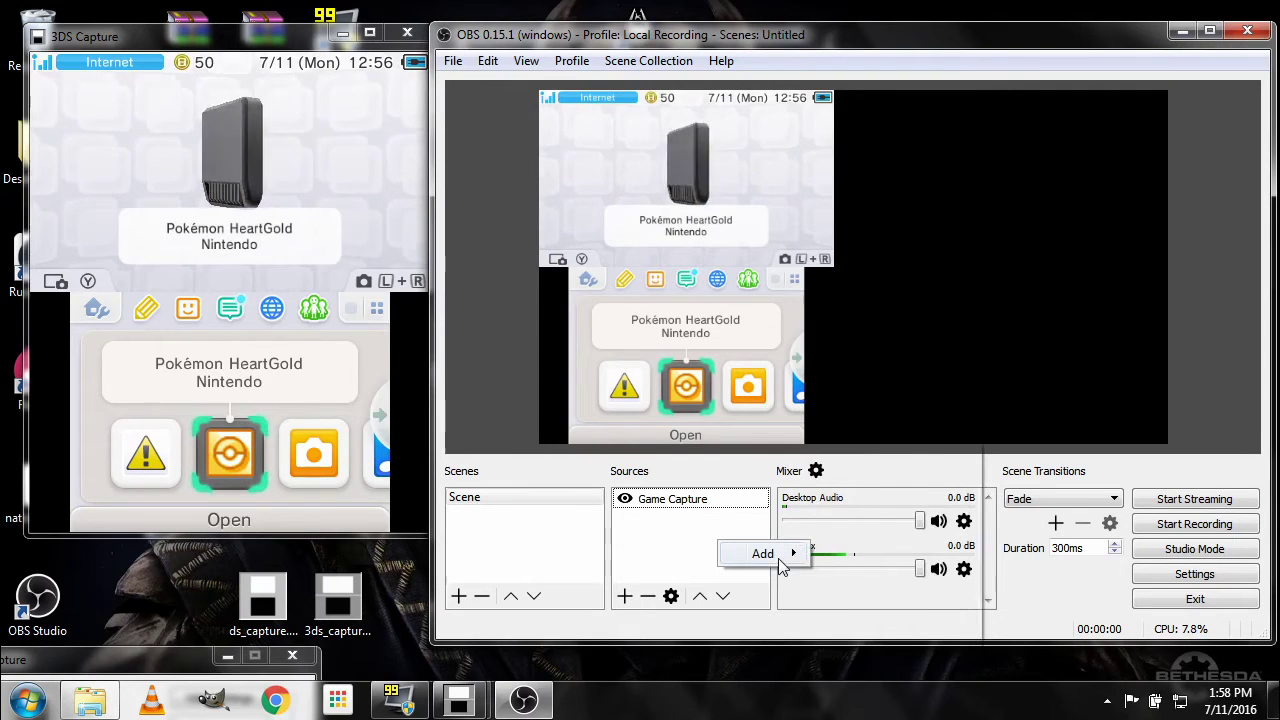
{"action": "mouse_move", "coordinate": [776, 554]}
{"action": "left_click", "coordinate": [888, 685]}
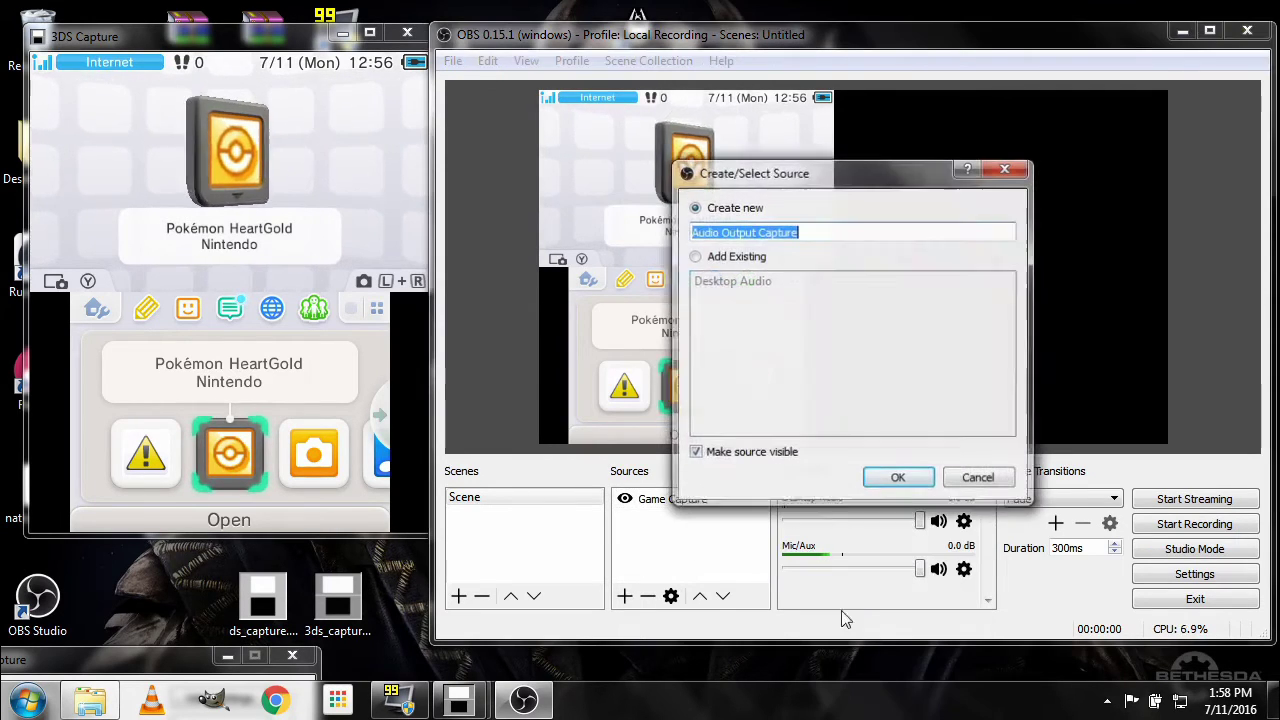
{"action": "left_click", "coordinate": [900, 478]}
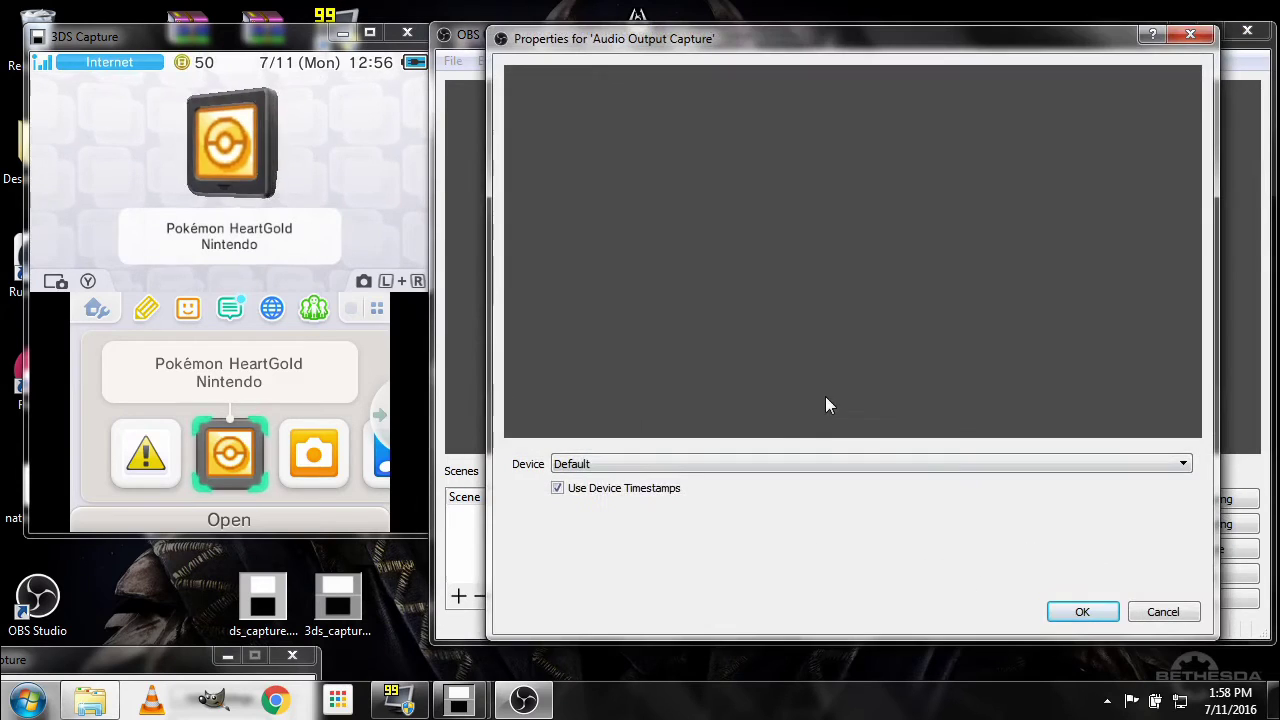
{"action": "left_click", "coordinate": [648, 463]}
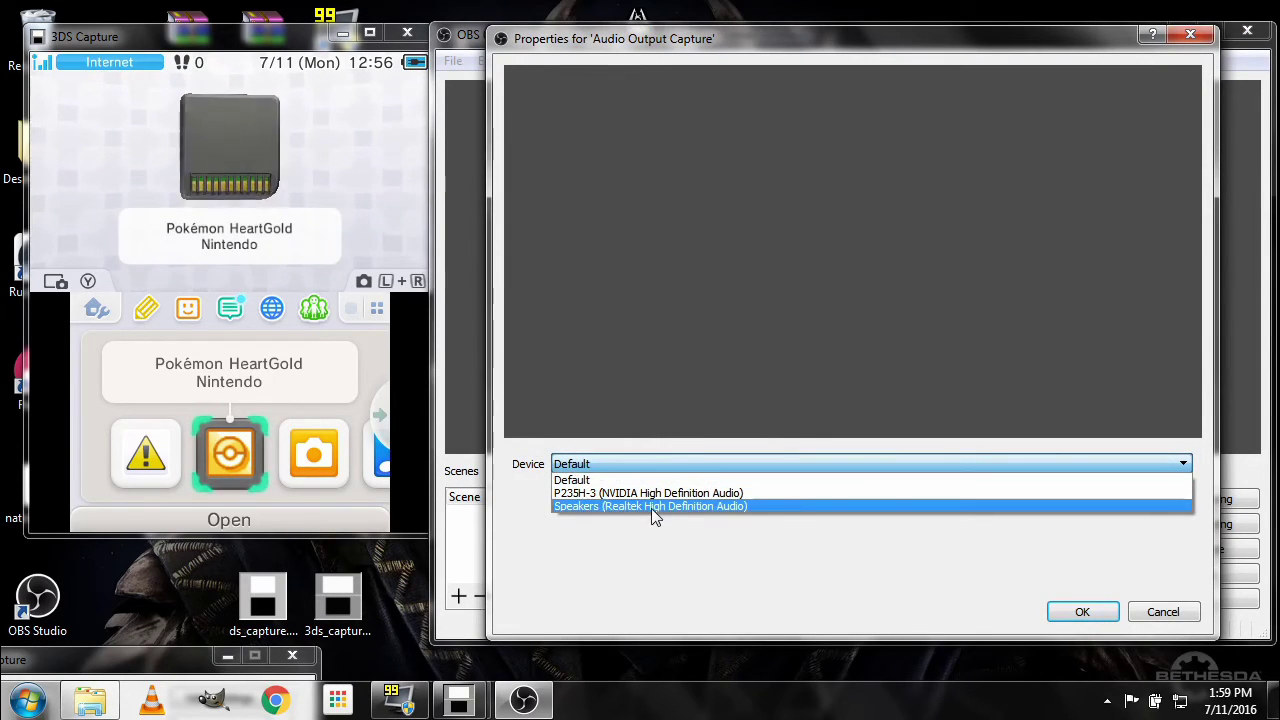
{"action": "left_click", "coordinate": [651, 508]}
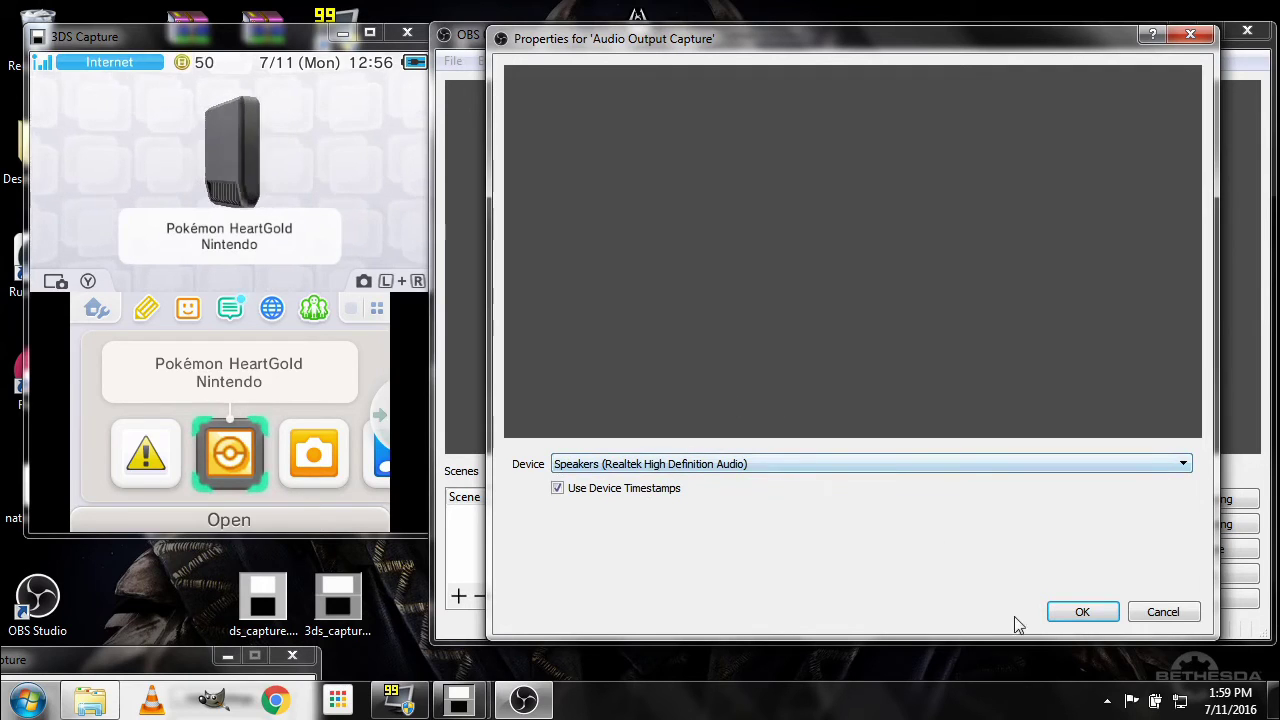
{"action": "left_click", "coordinate": [1075, 612]}
Check the Audio Output Capture channel in the mixer, and remove that source from the scene.
{"action": "left_click_drag", "start_coordinate": [996, 560], "coordinate": [995, 590]}
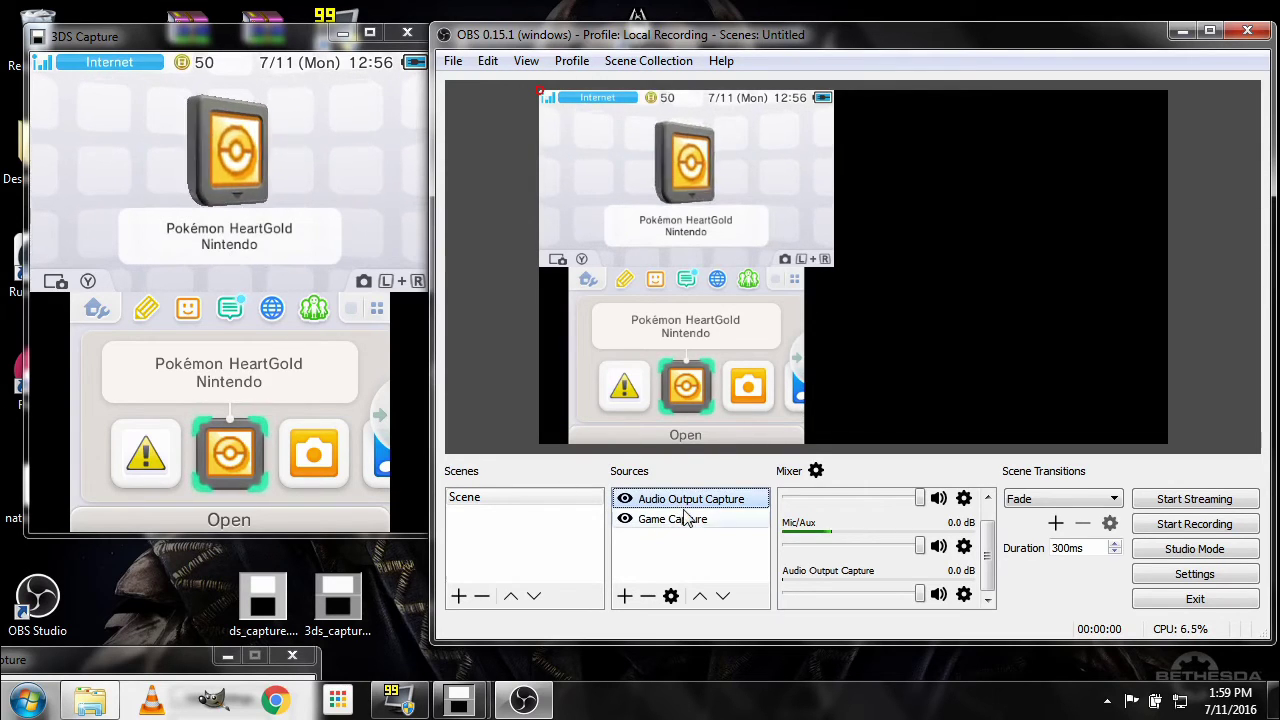
{"action": "key", "text": "Delete"}
{"action": "left_click", "coordinate": [895, 368]}
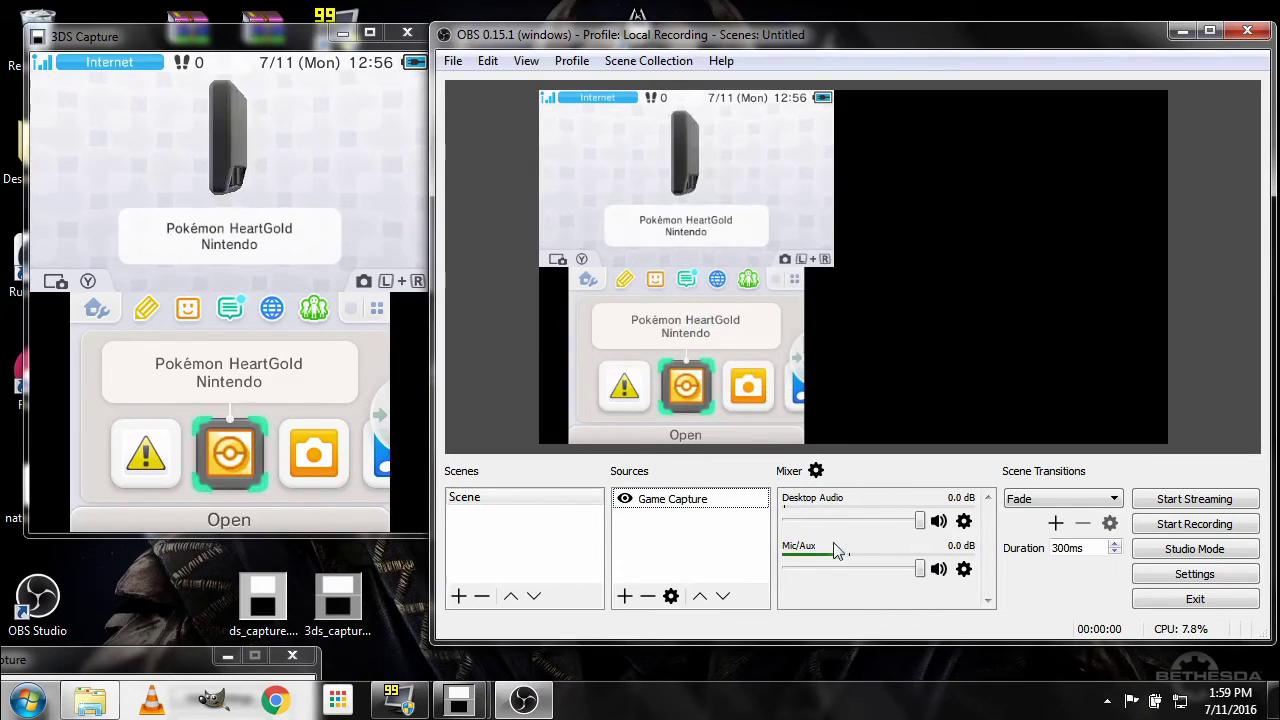
Add a visible Audio Input Capture source with Microphone (5- Samson C03U) as its device.
{"action": "right_click", "coordinate": [685, 527]}
{"action": "mouse_move", "coordinate": [730, 532]}
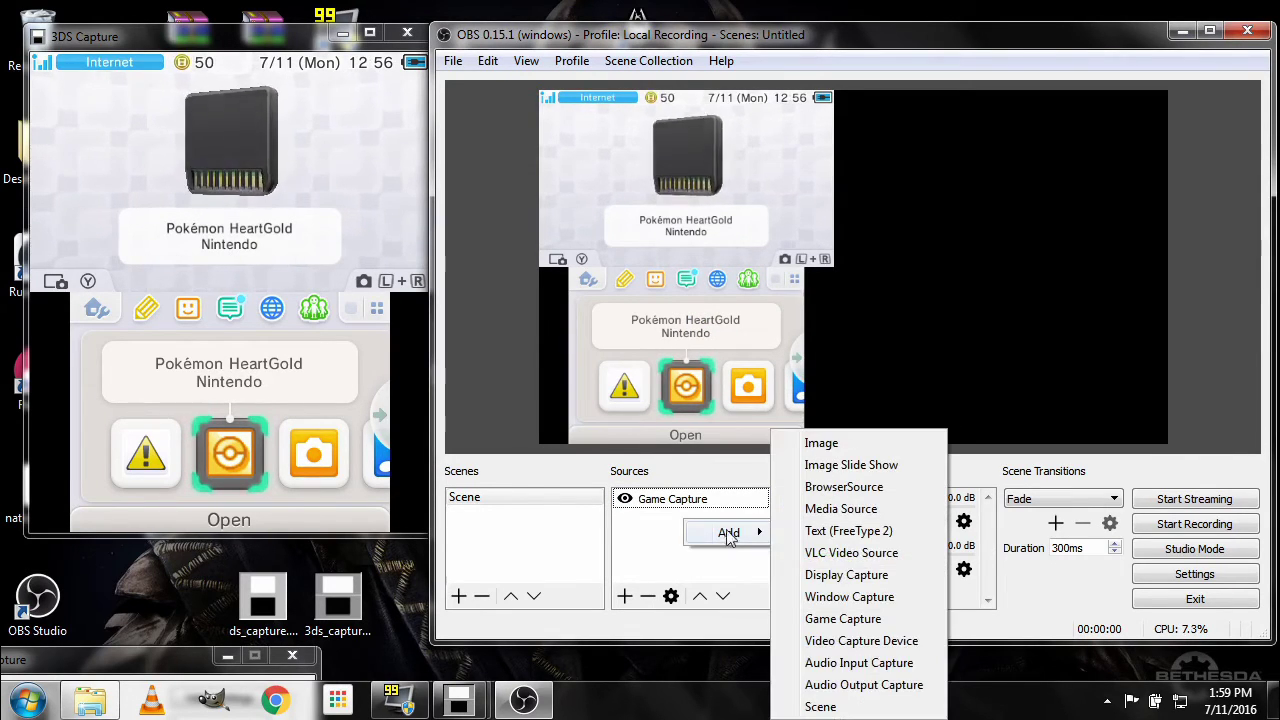
{"action": "left_click", "coordinate": [857, 663]}
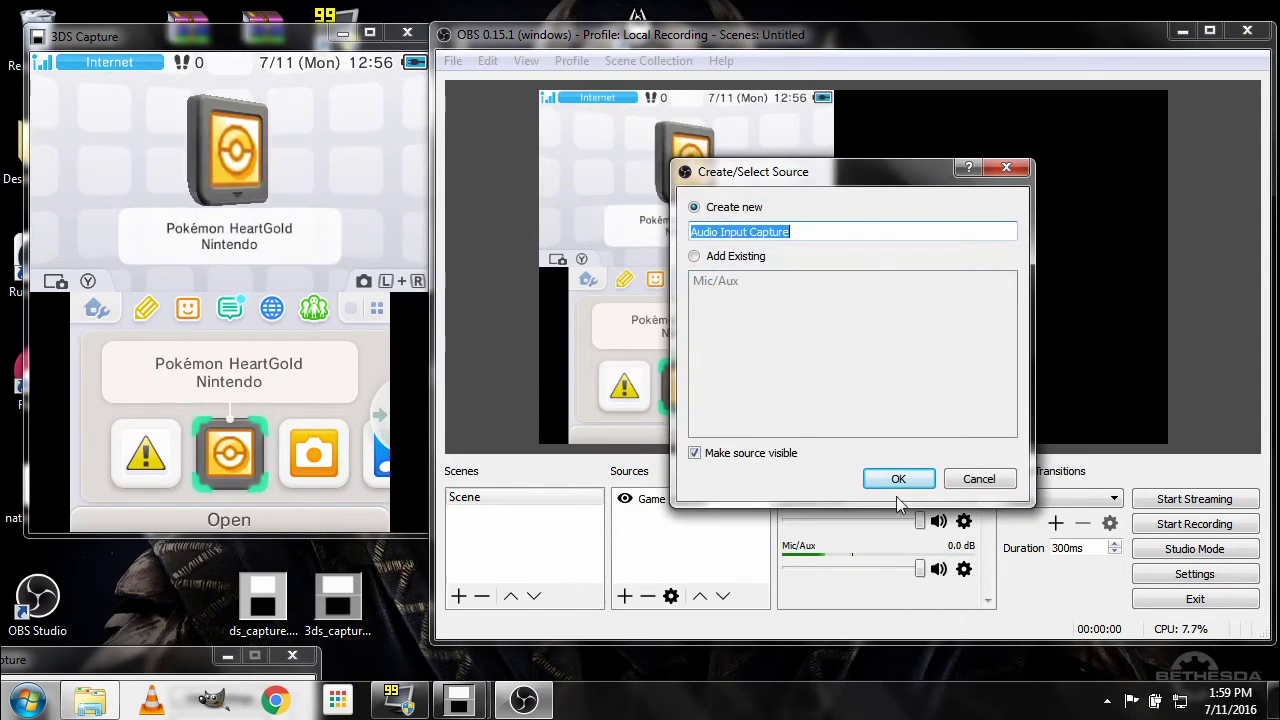
{"action": "left_click", "coordinate": [899, 482]}
{"action": "left_click", "coordinate": [642, 463]}
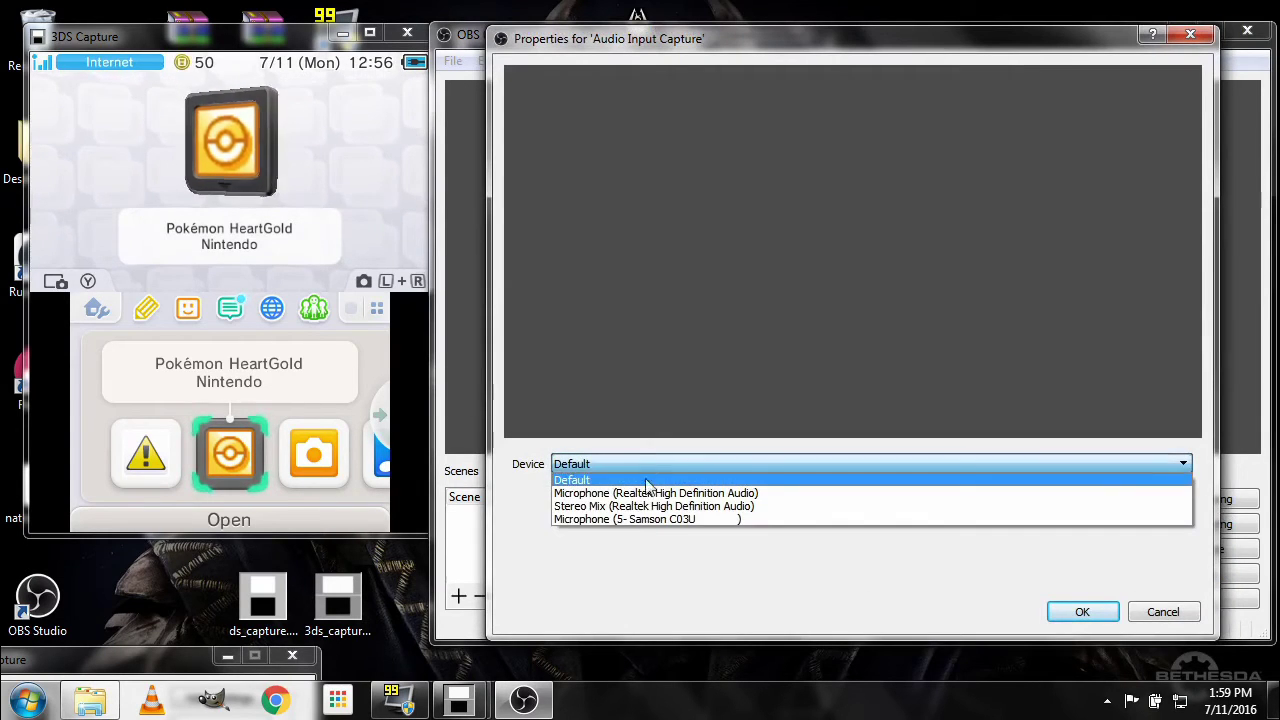
{"action": "left_click", "coordinate": [645, 519]}
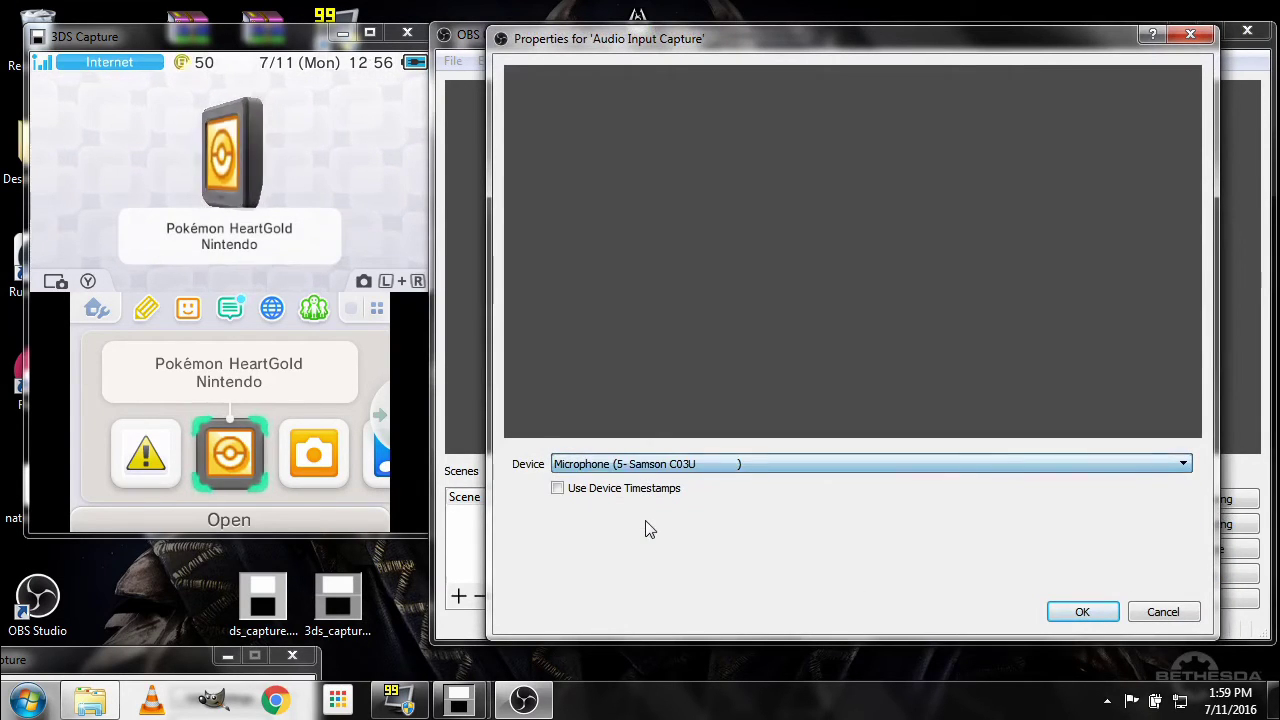
{"action": "left_click", "coordinate": [1064, 617]}
Compare the Desktop Audio, Mic/Aux and Audio Input Capture channels and their volume sliders in the mixer.
{"action": "left_click", "coordinate": [988, 600]}
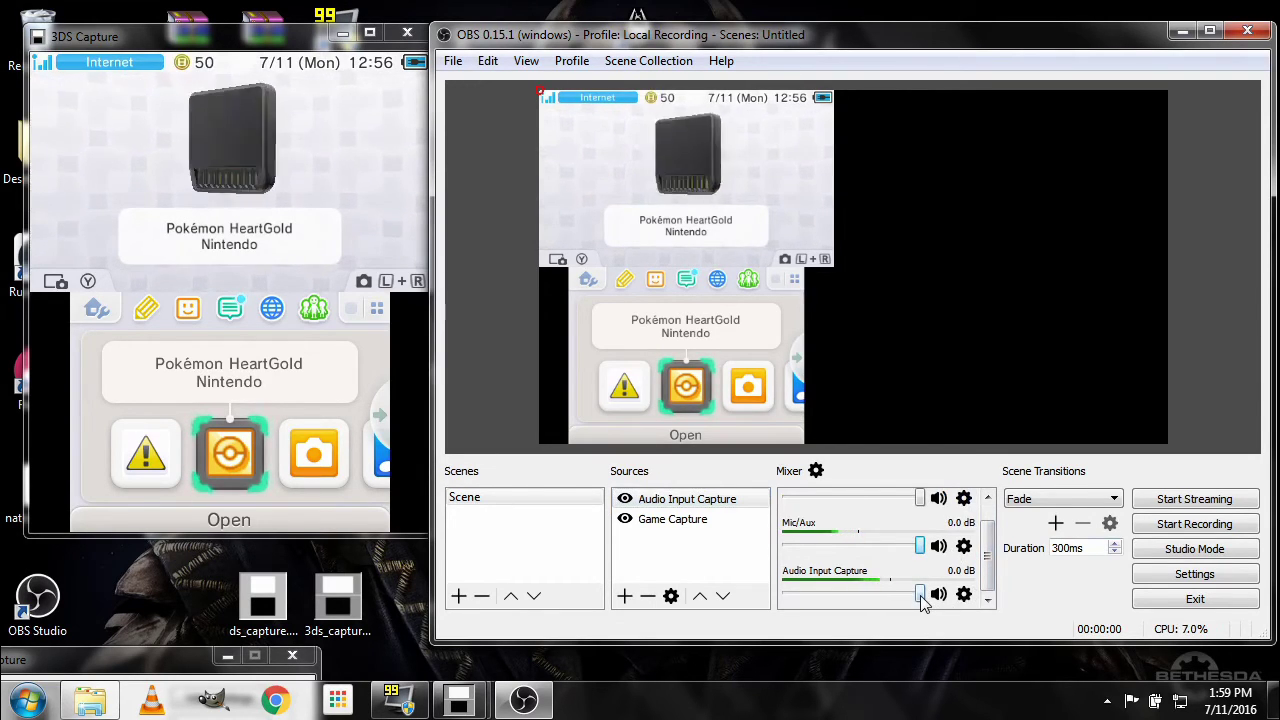
{"action": "scroll", "coordinate": [985, 555], "scroll_direction": "up", "scroll_amount": 2}
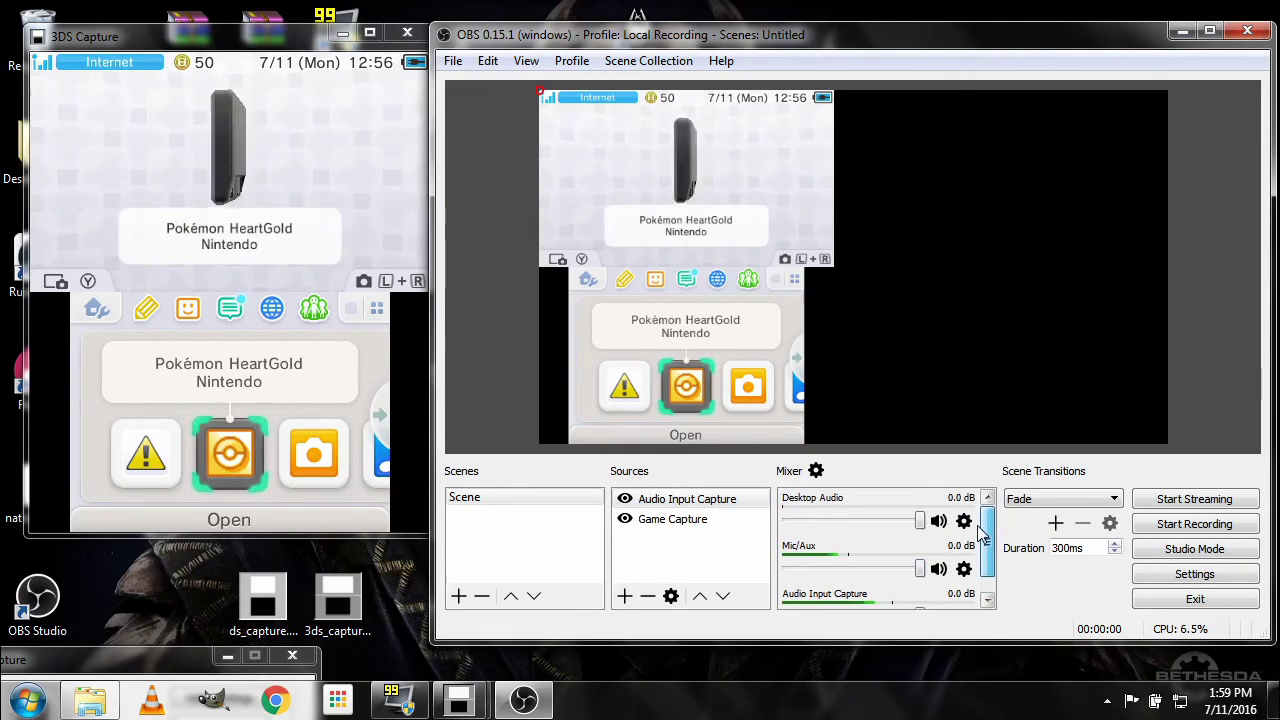
{"action": "scroll", "coordinate": [985, 535], "scroll_direction": "down", "scroll_amount": 2}
{"action": "scroll", "coordinate": [988, 540], "scroll_direction": "up", "scroll_amount": 2}
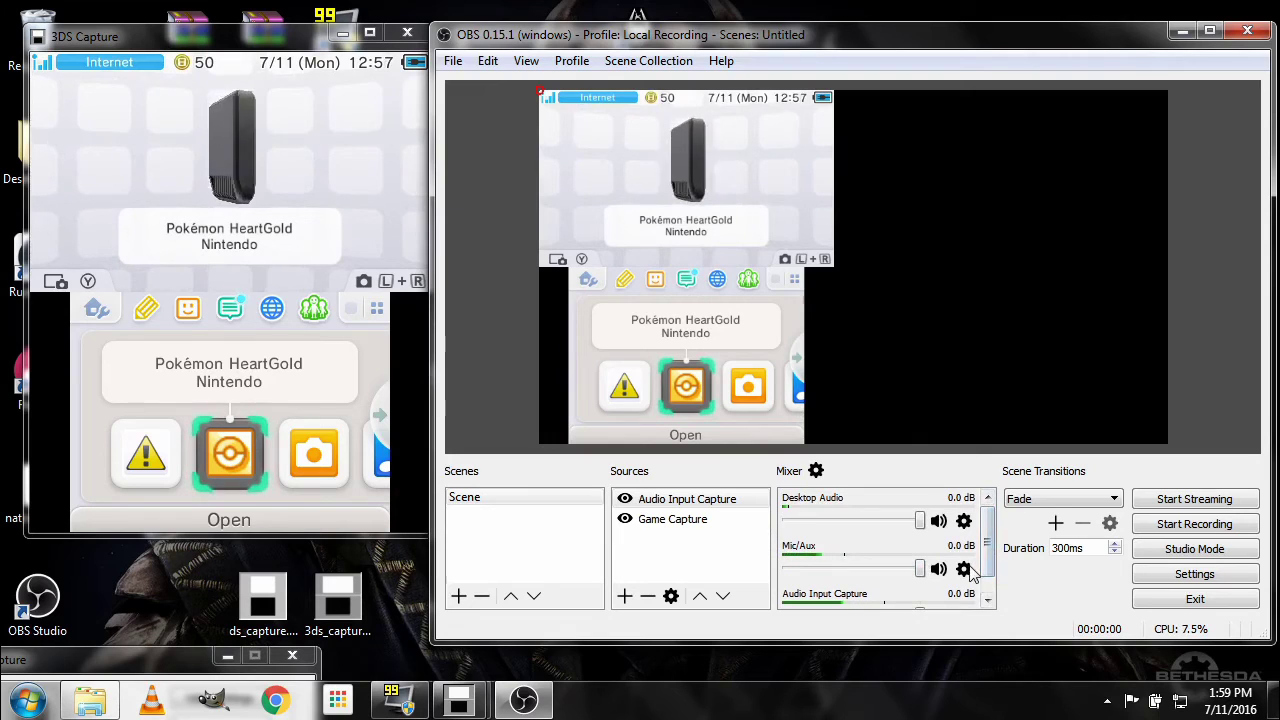
{"action": "scroll", "coordinate": [930, 575], "scroll_direction": "down", "scroll_amount": 1}
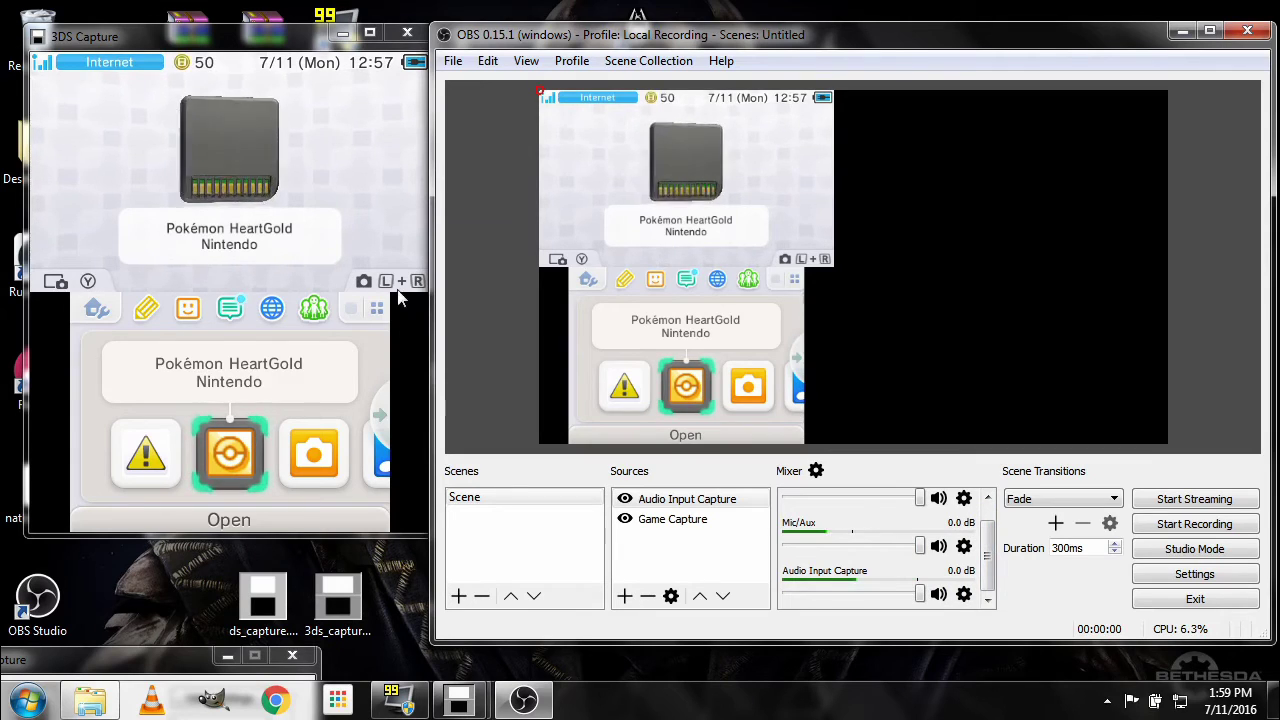
{"action": "left_click_drag", "start_coordinate": [922, 597], "coordinate": [940, 560]}
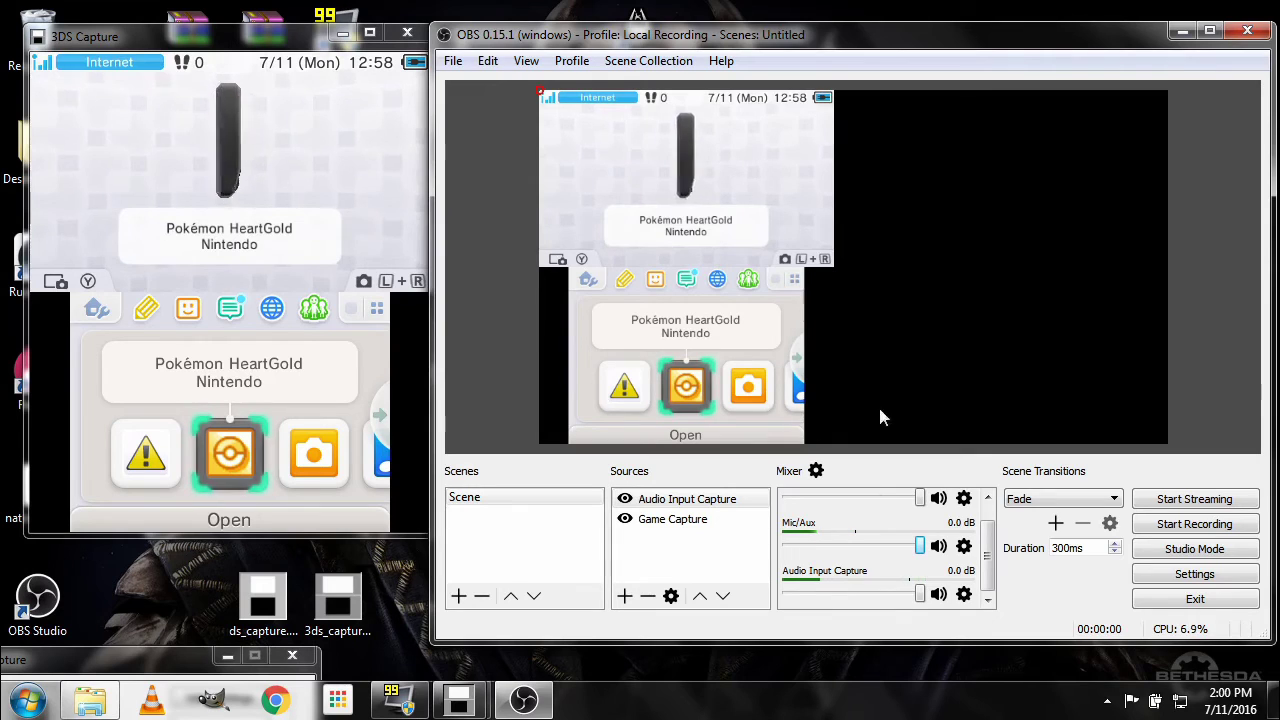
Add a new visible Video Capture Device source to the scene, keeping the name Video Capture Device.
{"action": "right_click", "coordinate": [689, 538]}
{"action": "mouse_move", "coordinate": [700, 548]}
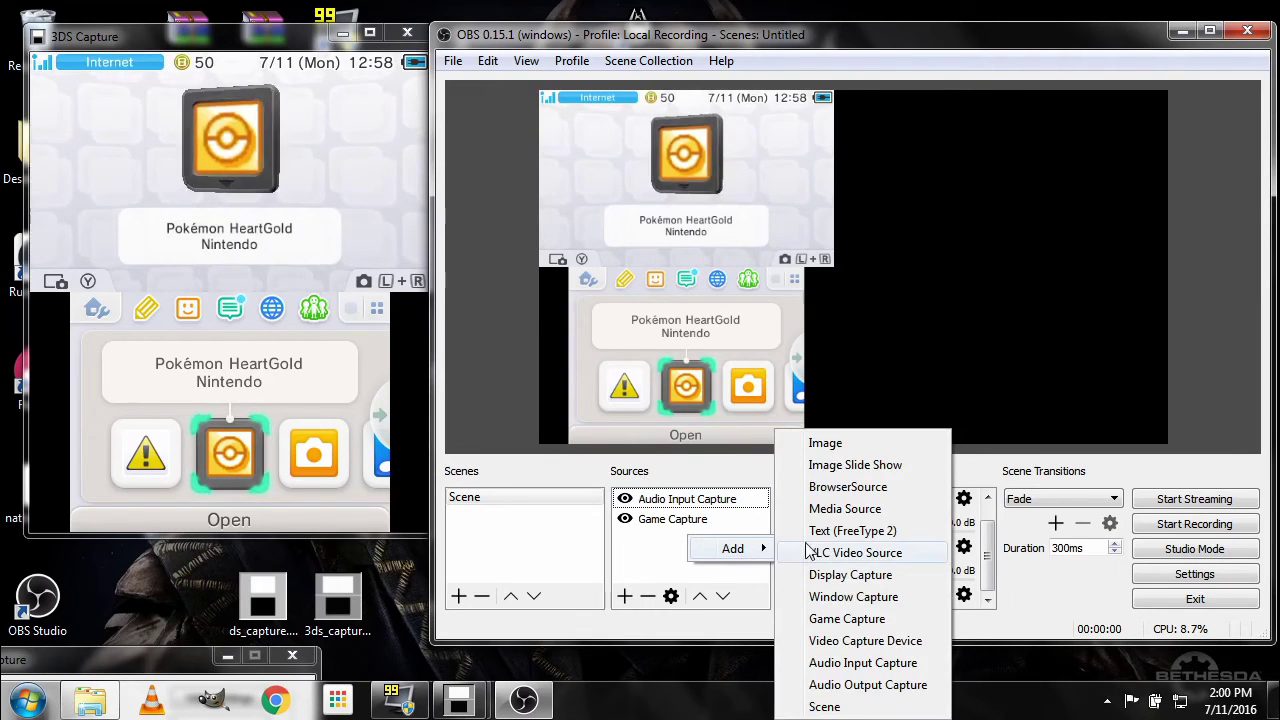
{"action": "left_click", "coordinate": [880, 648]}
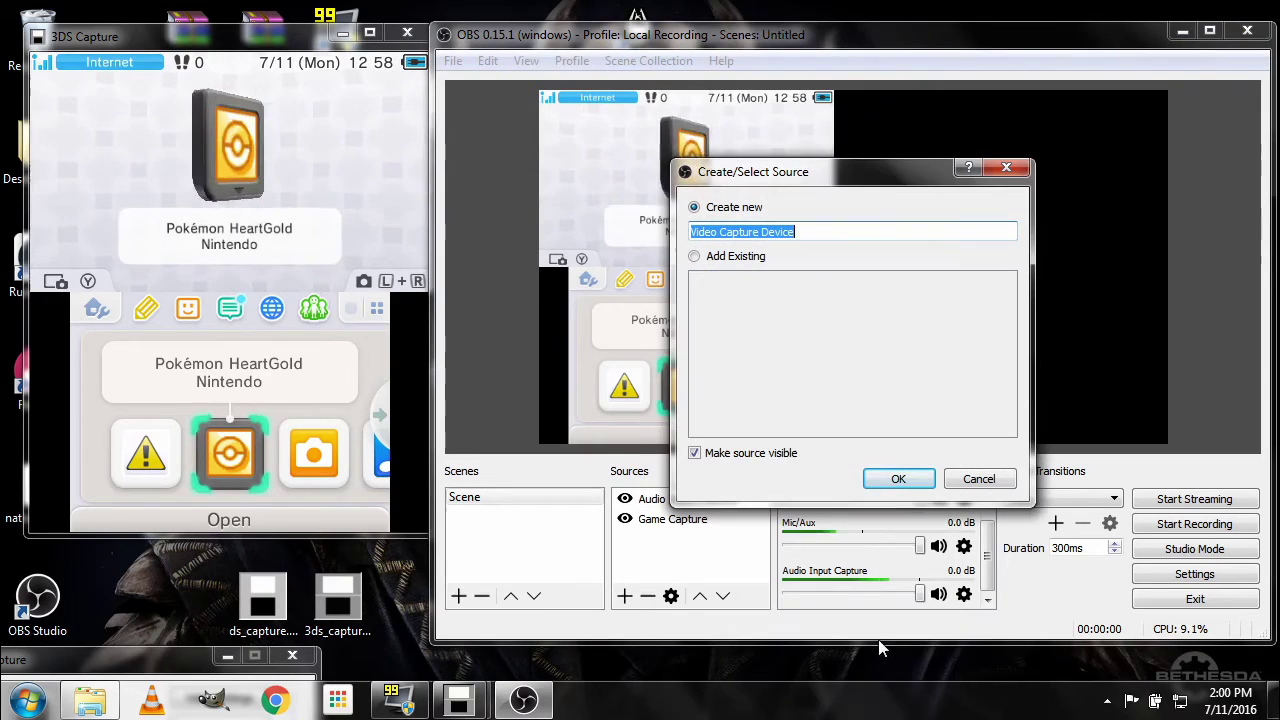
{"action": "left_click", "coordinate": [897, 482]}
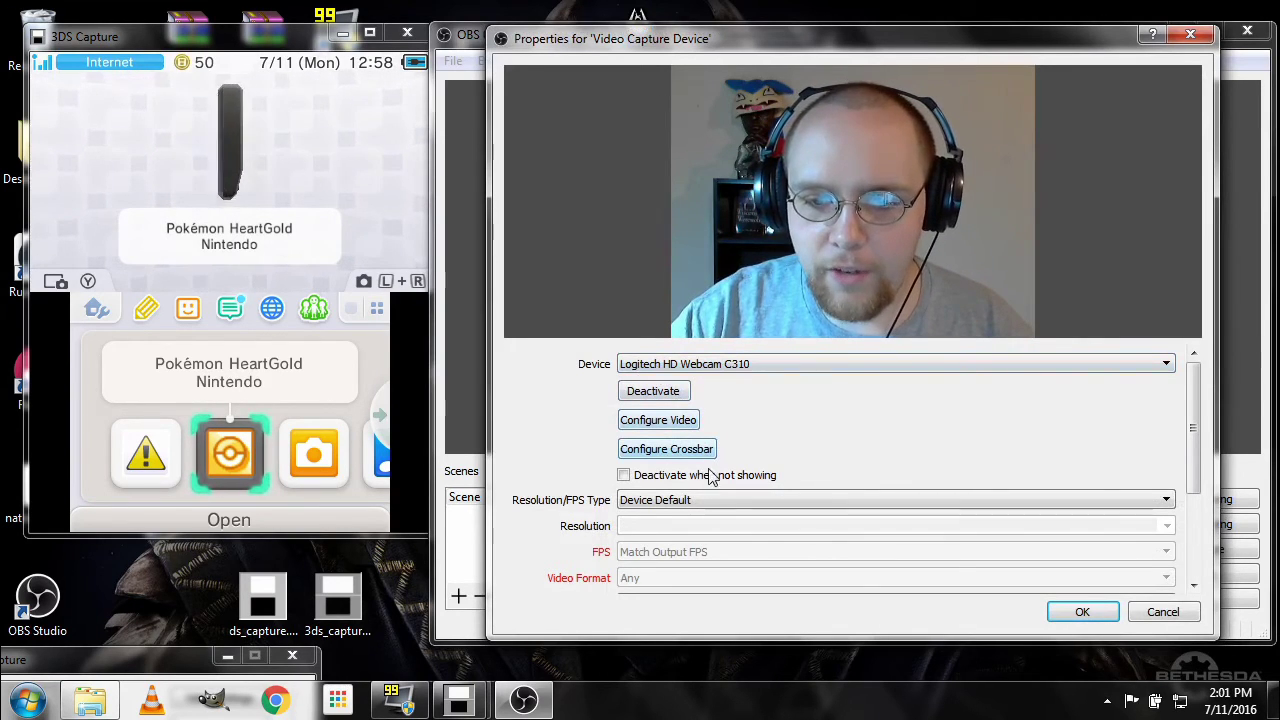
Review the webcam's resolution type, audio output mode and custom audio device options, and close its properties without applying changes.
{"action": "left_click", "coordinate": [669, 502]}
{"action": "left_click", "coordinate": [670, 503]}
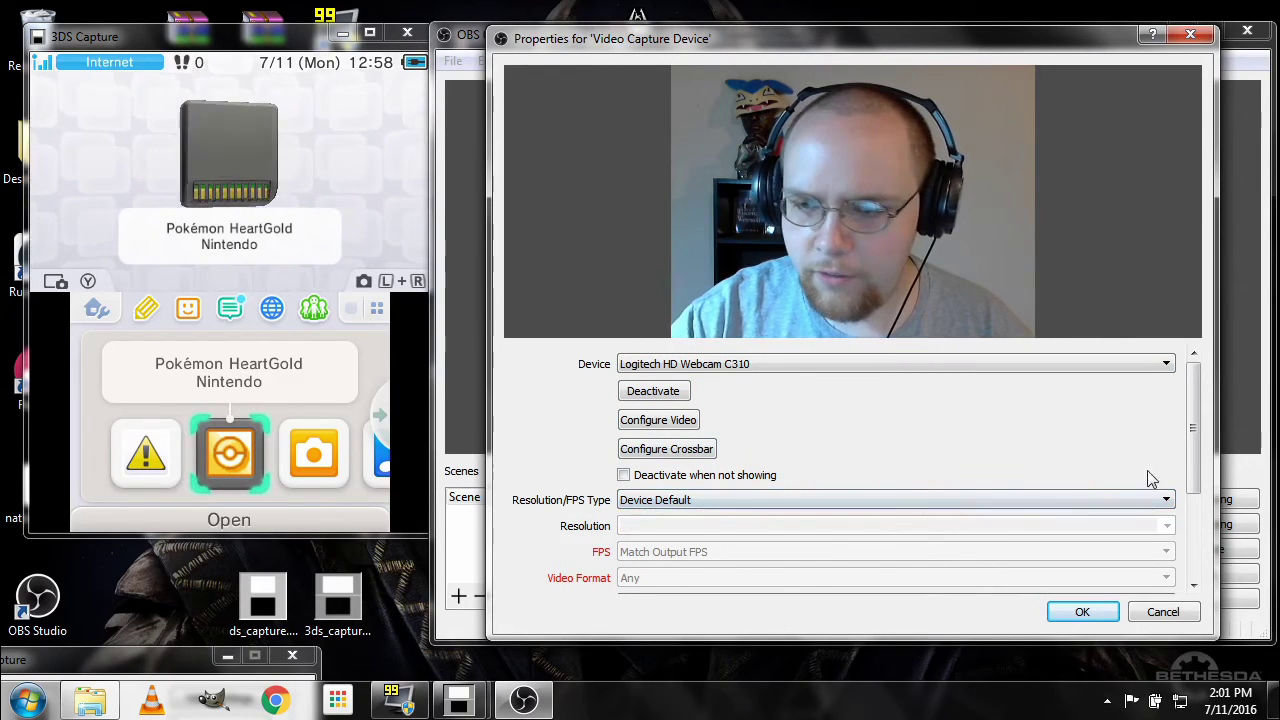
{"action": "scroll", "coordinate": [1198, 456], "scroll_direction": "down", "scroll_amount": 5}
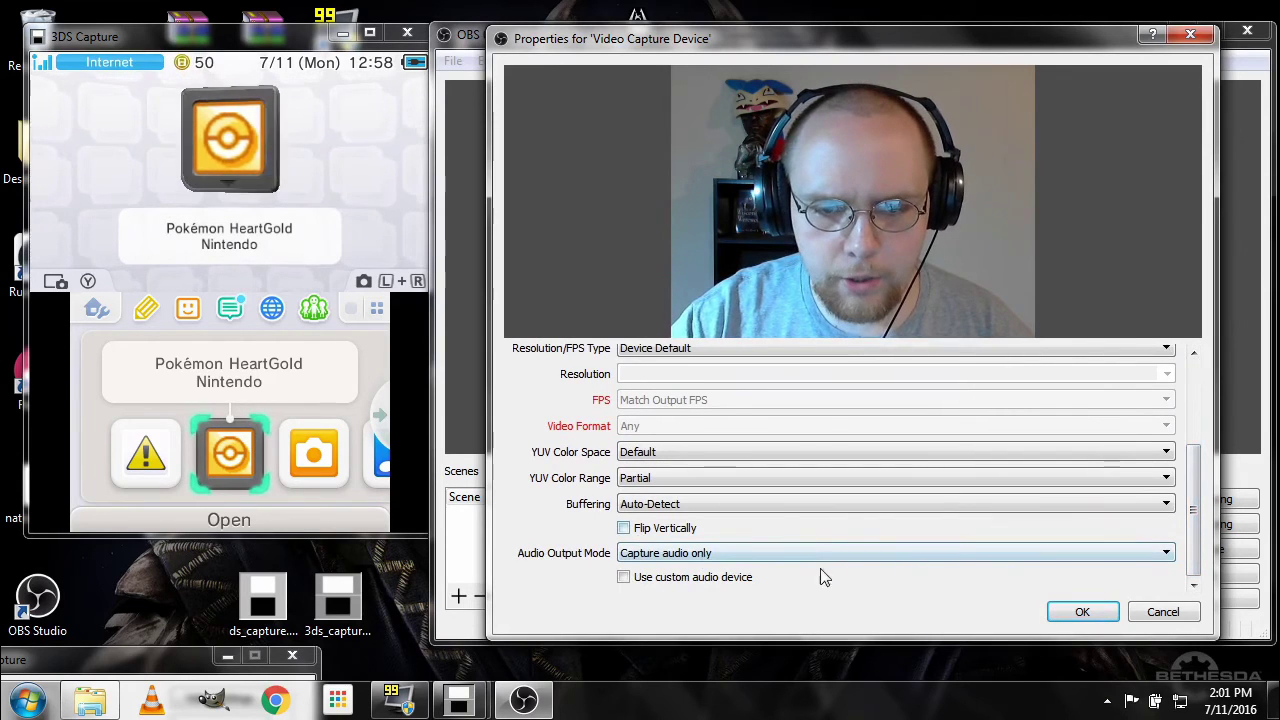
{"action": "left_click", "coordinate": [703, 556]}
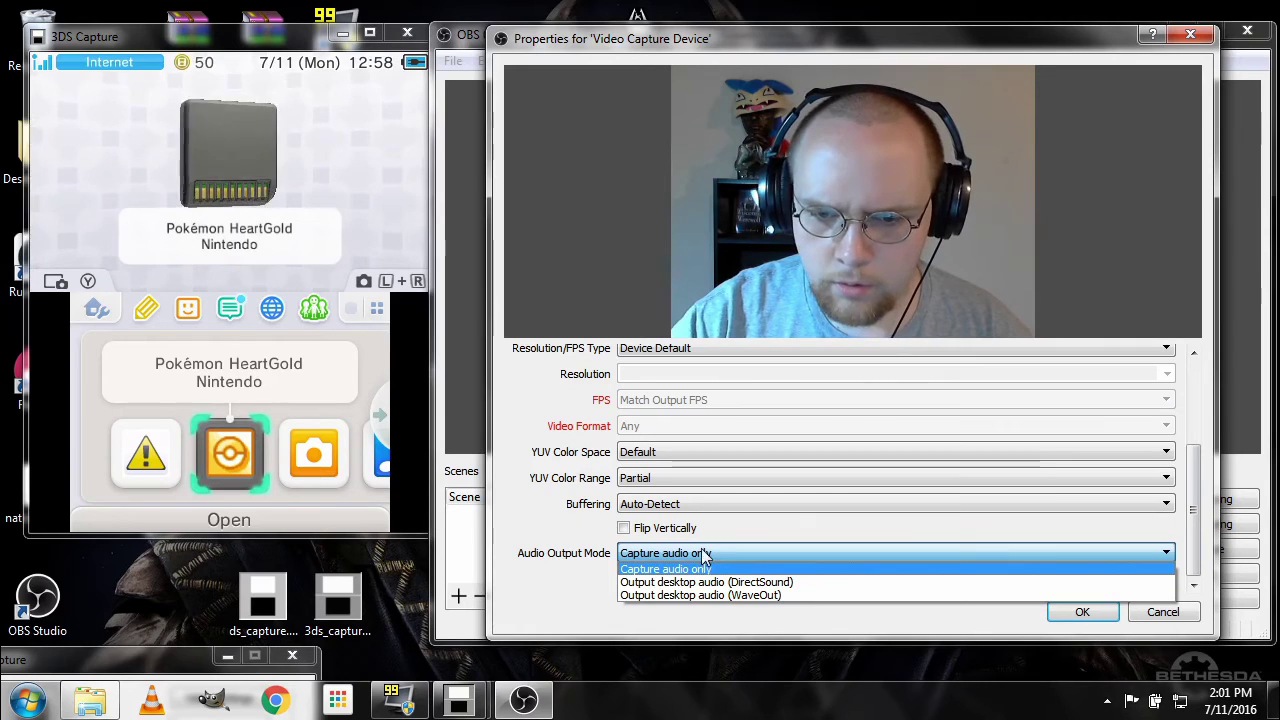
{"action": "left_click", "coordinate": [711, 557]}
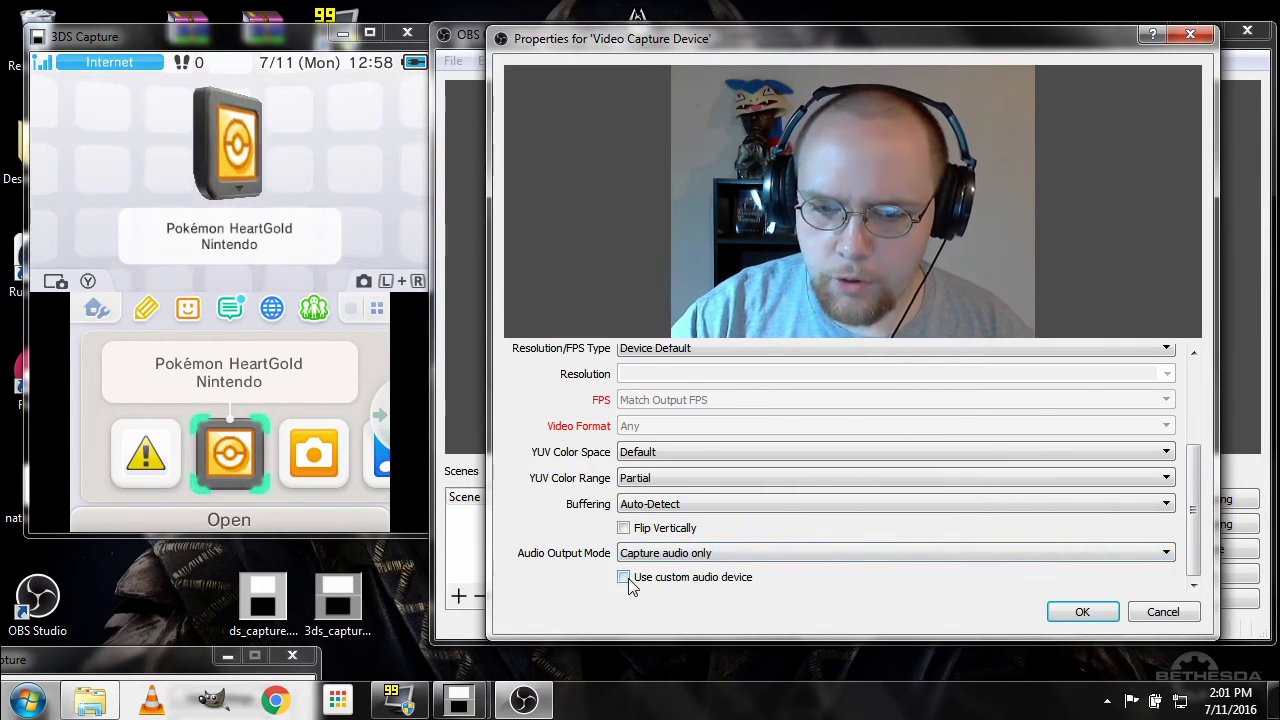
{"action": "scroll", "coordinate": [597, 562], "scroll_direction": "down", "scroll_amount": 1}
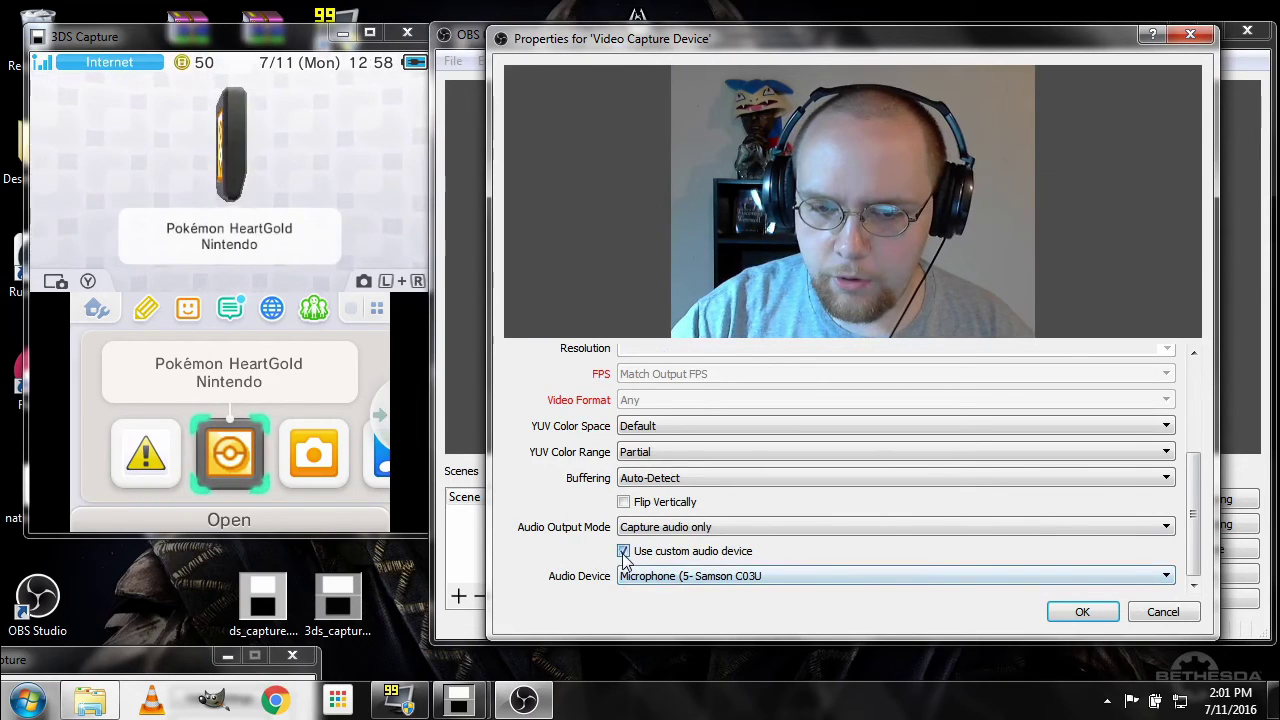
{"action": "left_click", "coordinate": [623, 552]}
{"action": "left_click", "coordinate": [1155, 614]}
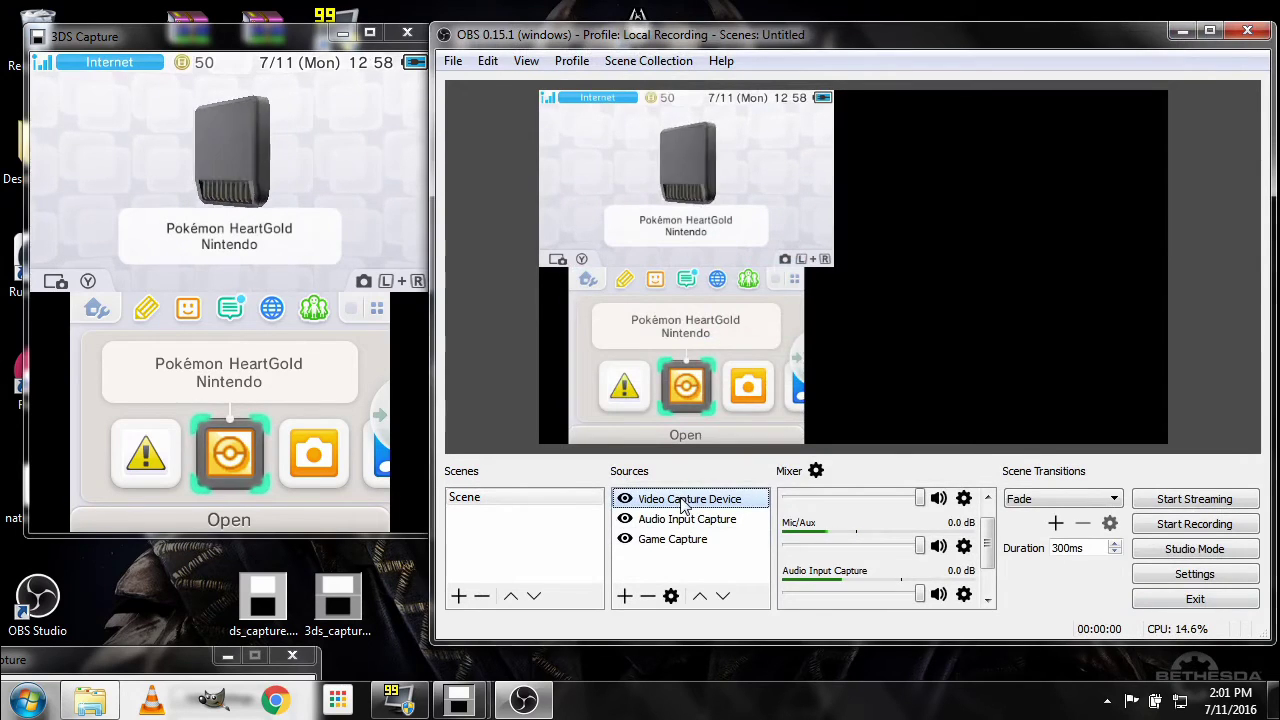
Replace the Video Capture Device source with a new visible one of the same name using Logitech HD Webcam C310.
{"action": "key", "text": "Delete"}
{"action": "left_click", "coordinate": [908, 369]}
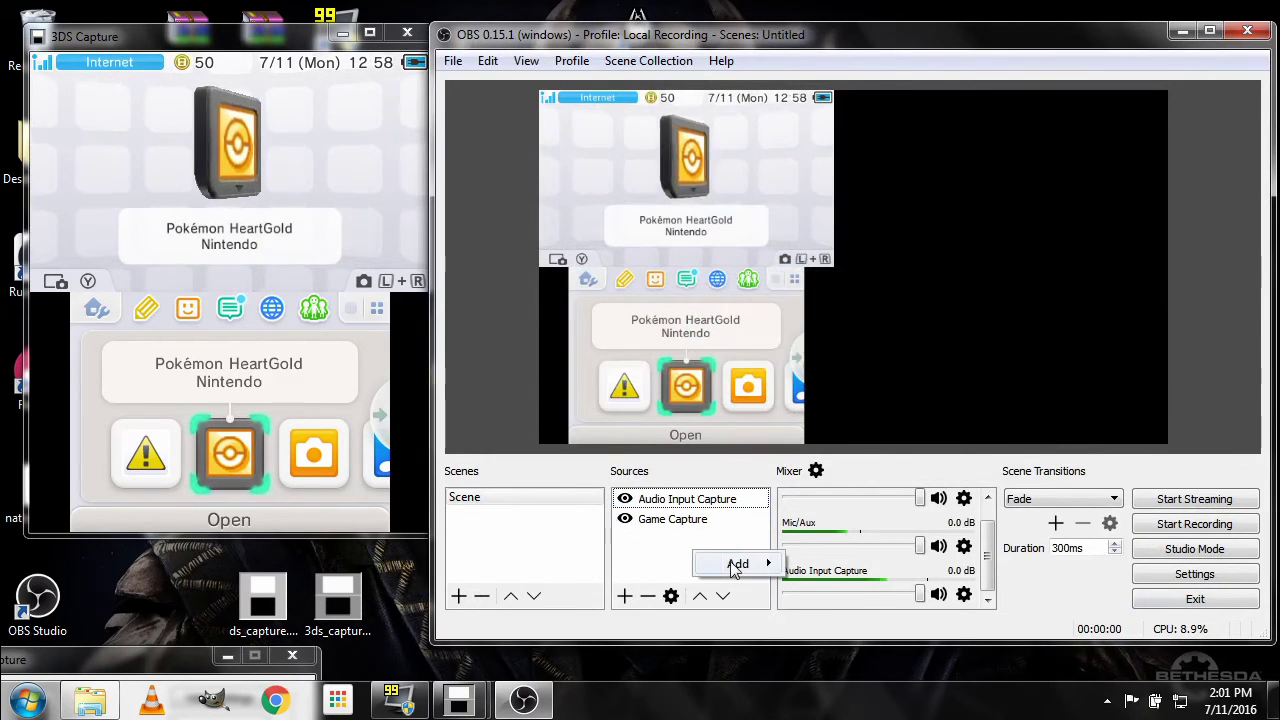
{"action": "mouse_move", "coordinate": [737, 566]}
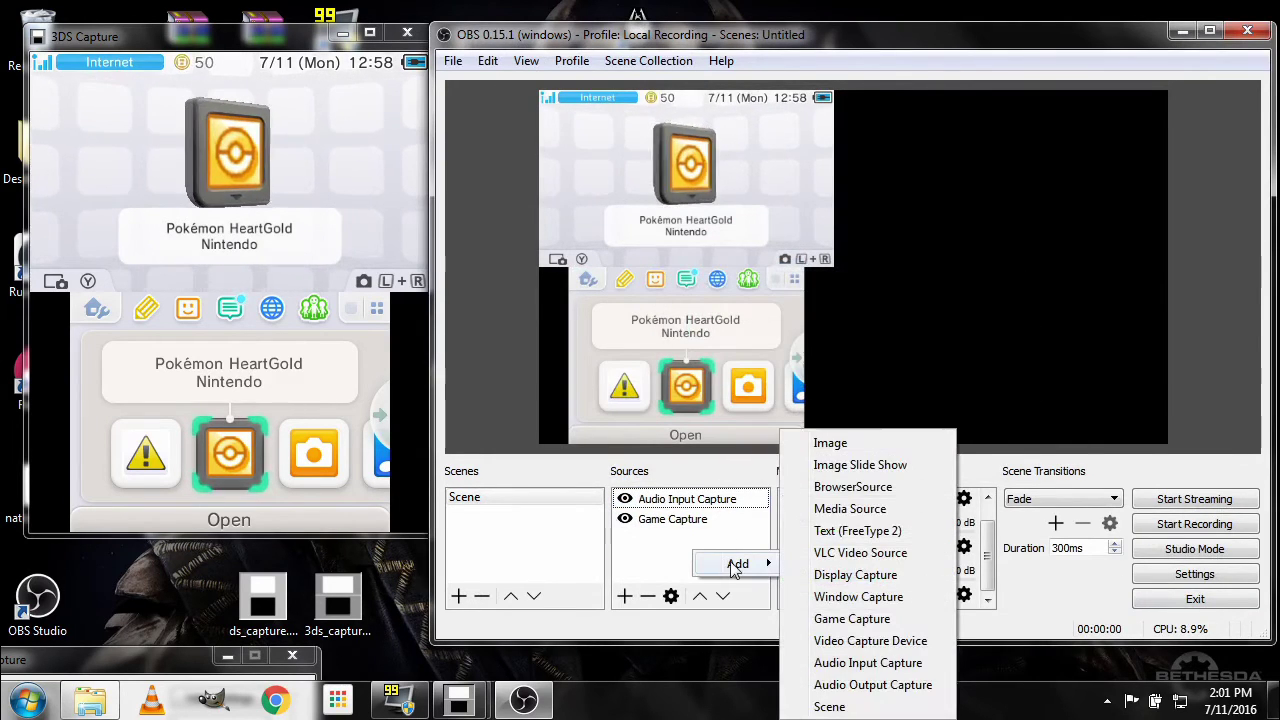
{"action": "left_click", "coordinate": [858, 641]}
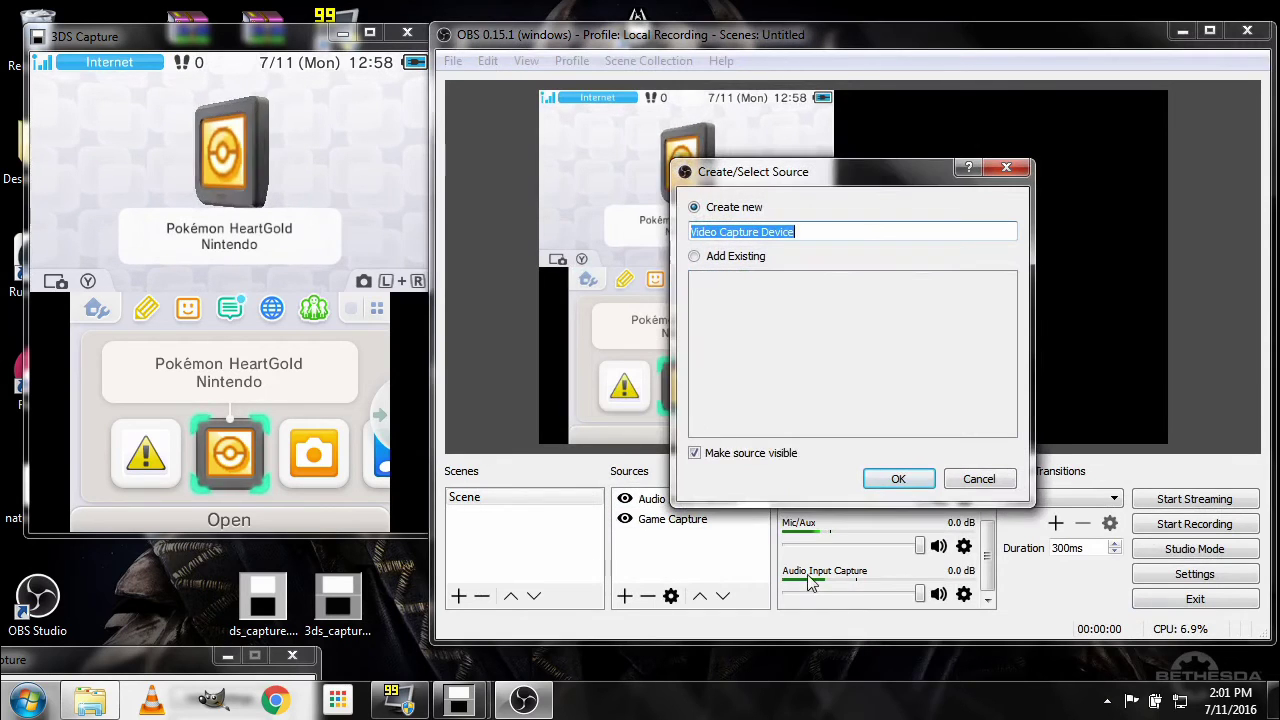
{"action": "left_click", "coordinate": [899, 480]}
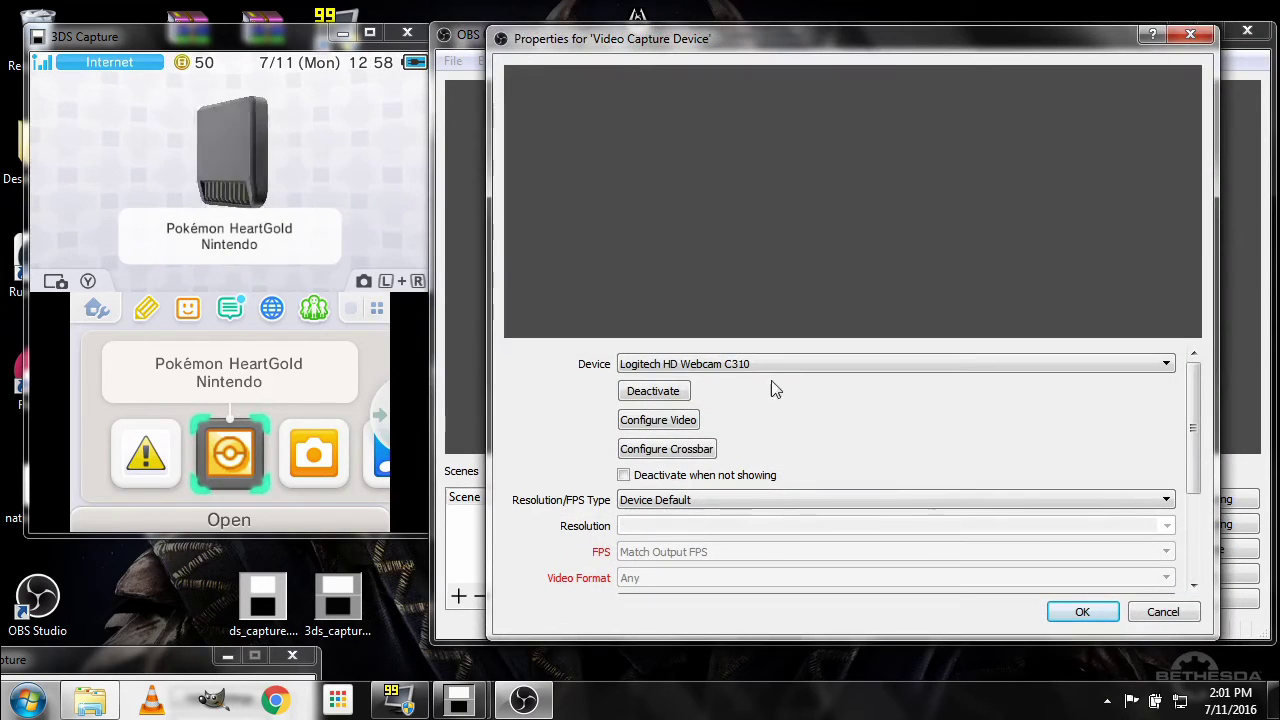
{"action": "left_click", "coordinate": [1083, 613]}
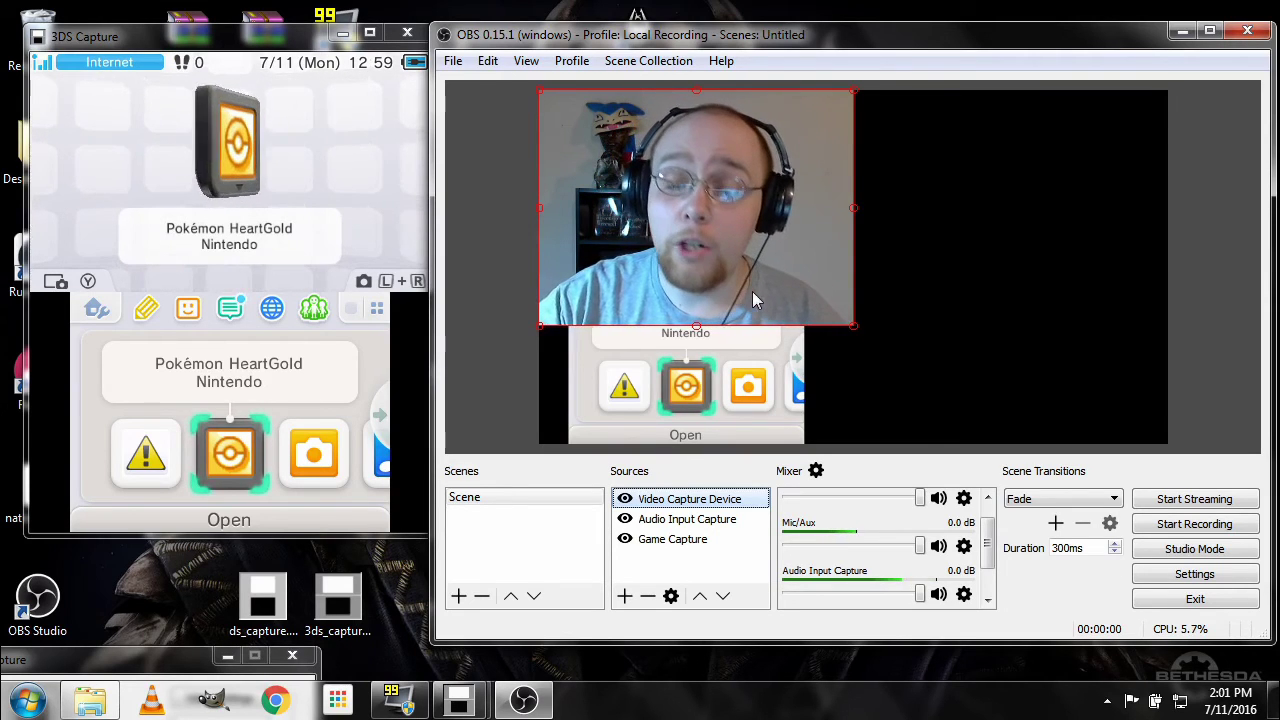
Move the webcam image into the upper-right corner of the scene canvas, beside the game capture, and deselect it.
{"action": "left_click_drag", "start_coordinate": [708, 246], "coordinate": [1050, 256]}
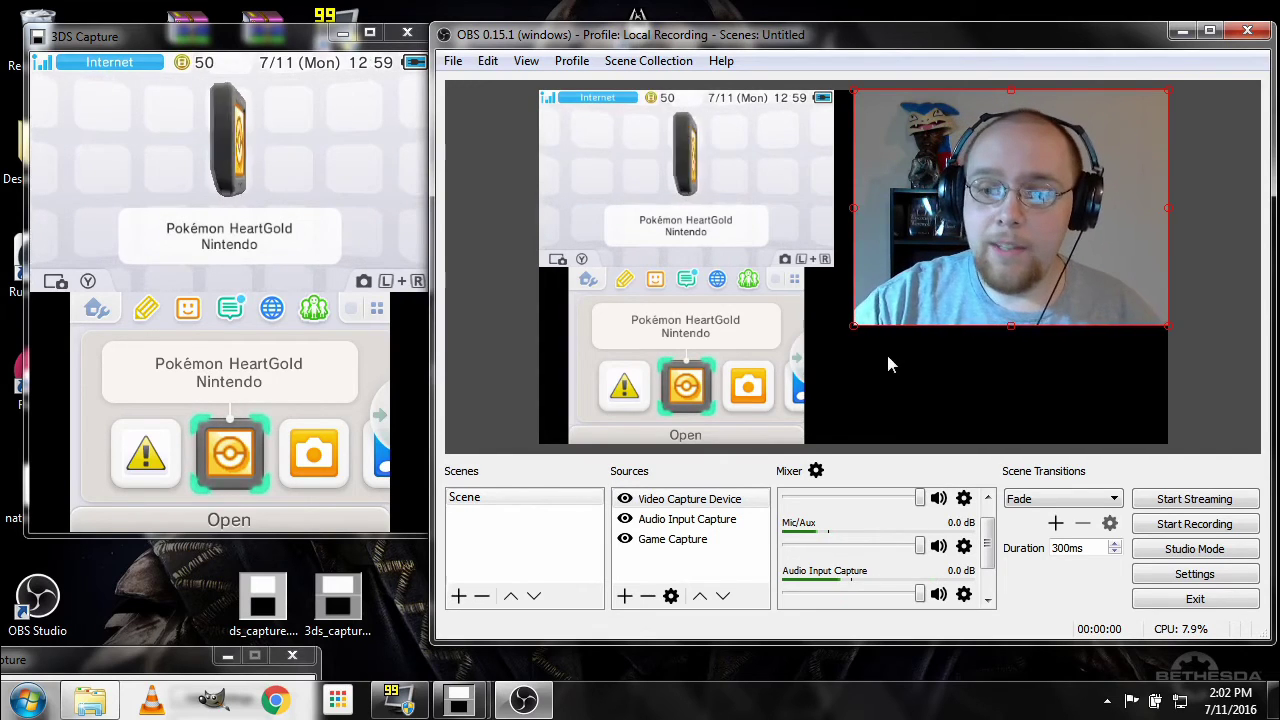
{"action": "left_click", "coordinate": [955, 402]}
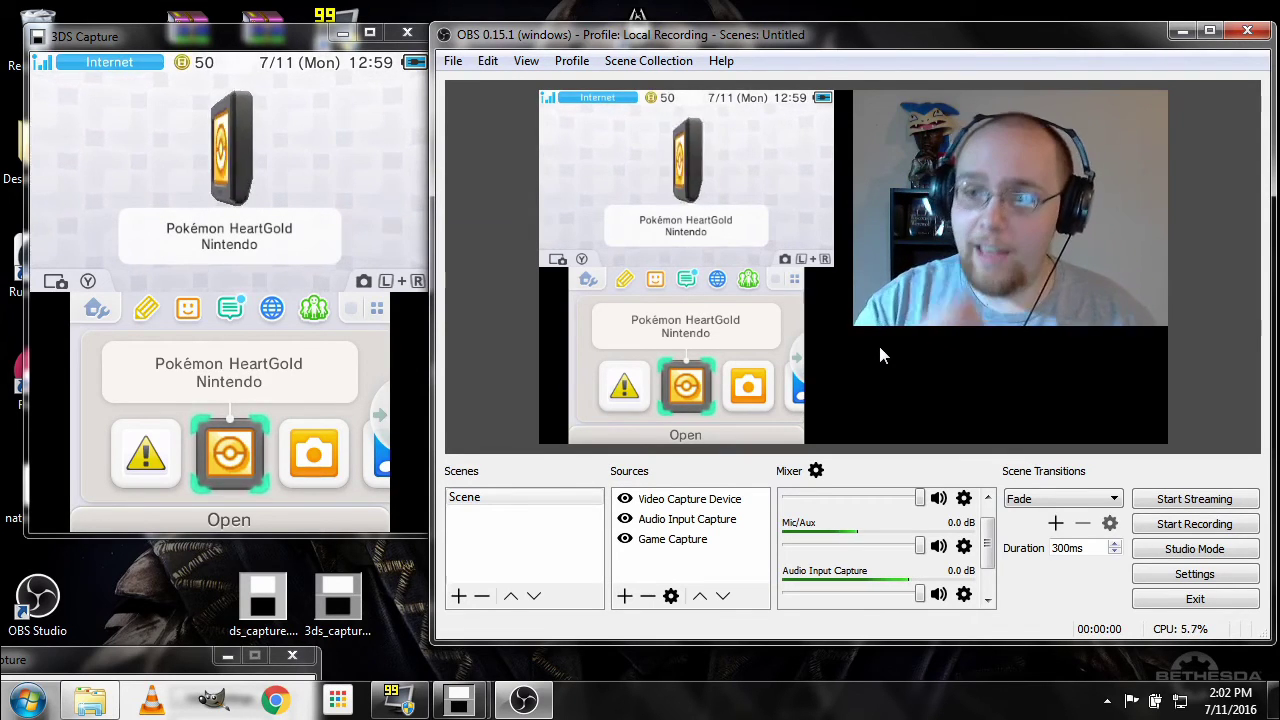
{"action": "right_click", "coordinate": [700, 558]}
{"action": "mouse_move", "coordinate": [733, 567]}
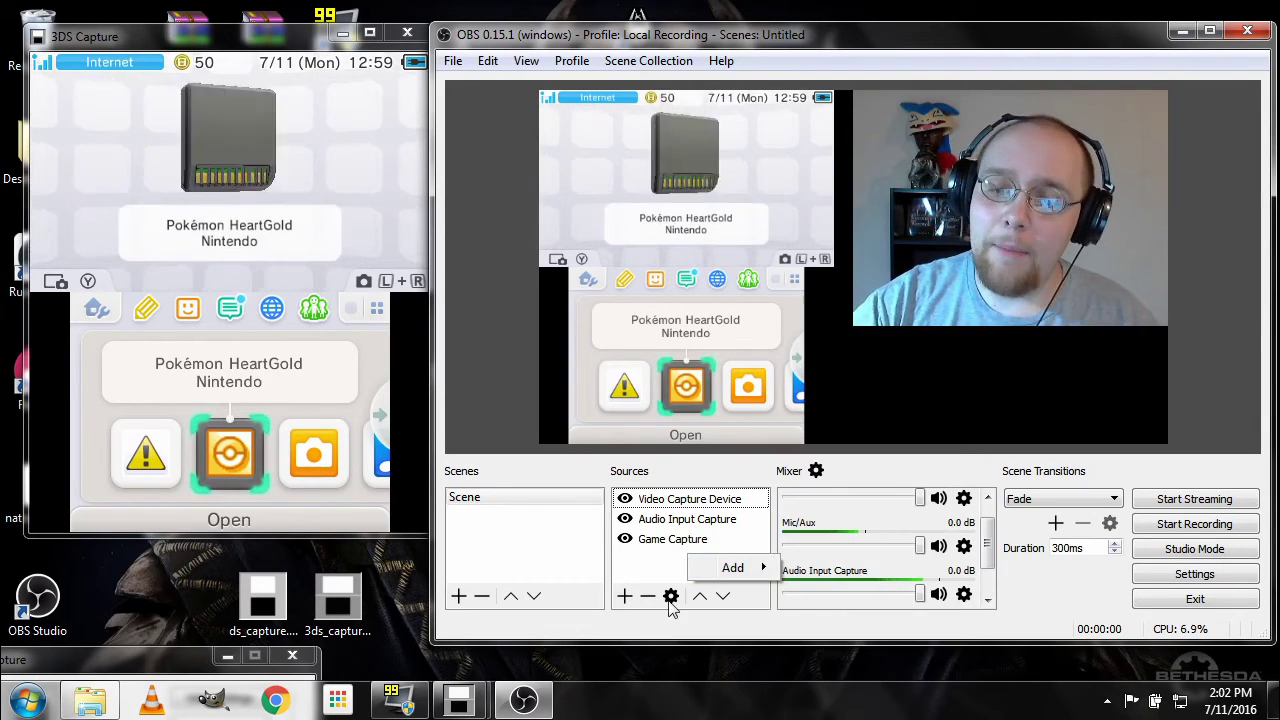
{"action": "left_click", "coordinate": [645, 567]}
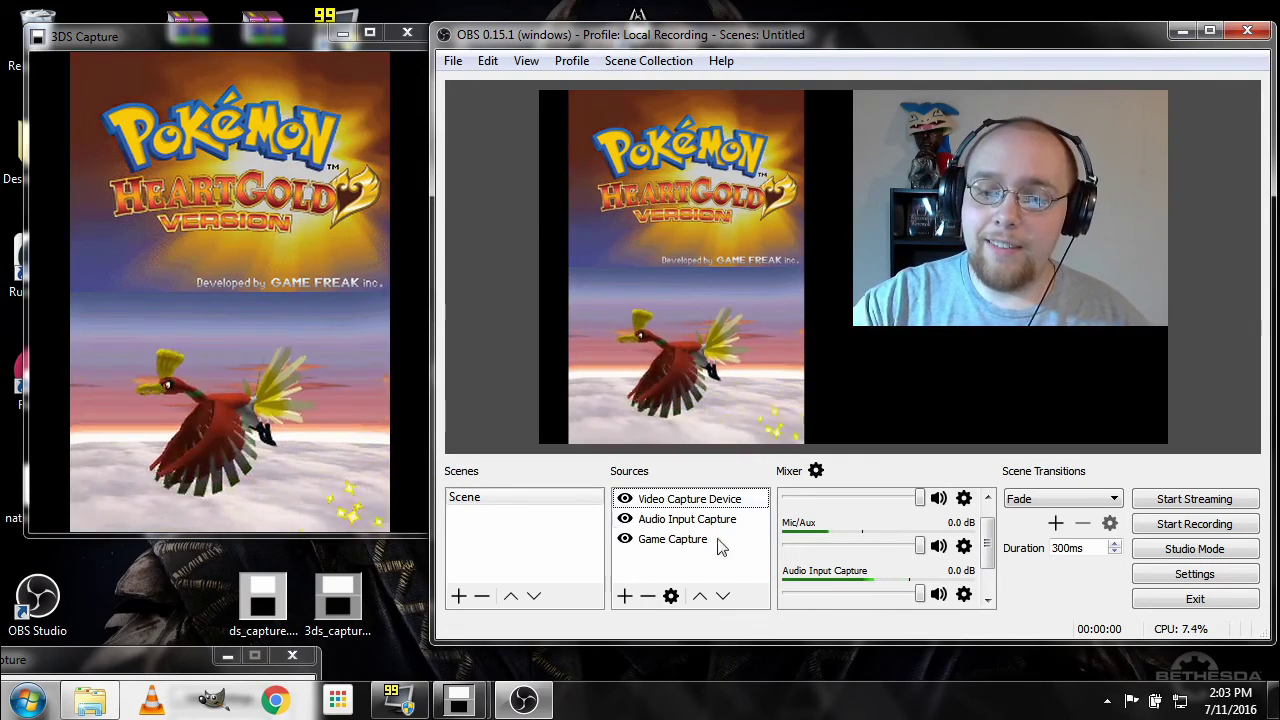
Examine the available scene collections and profiles along with their management options.
{"action": "left_click", "coordinate": [648, 61]}
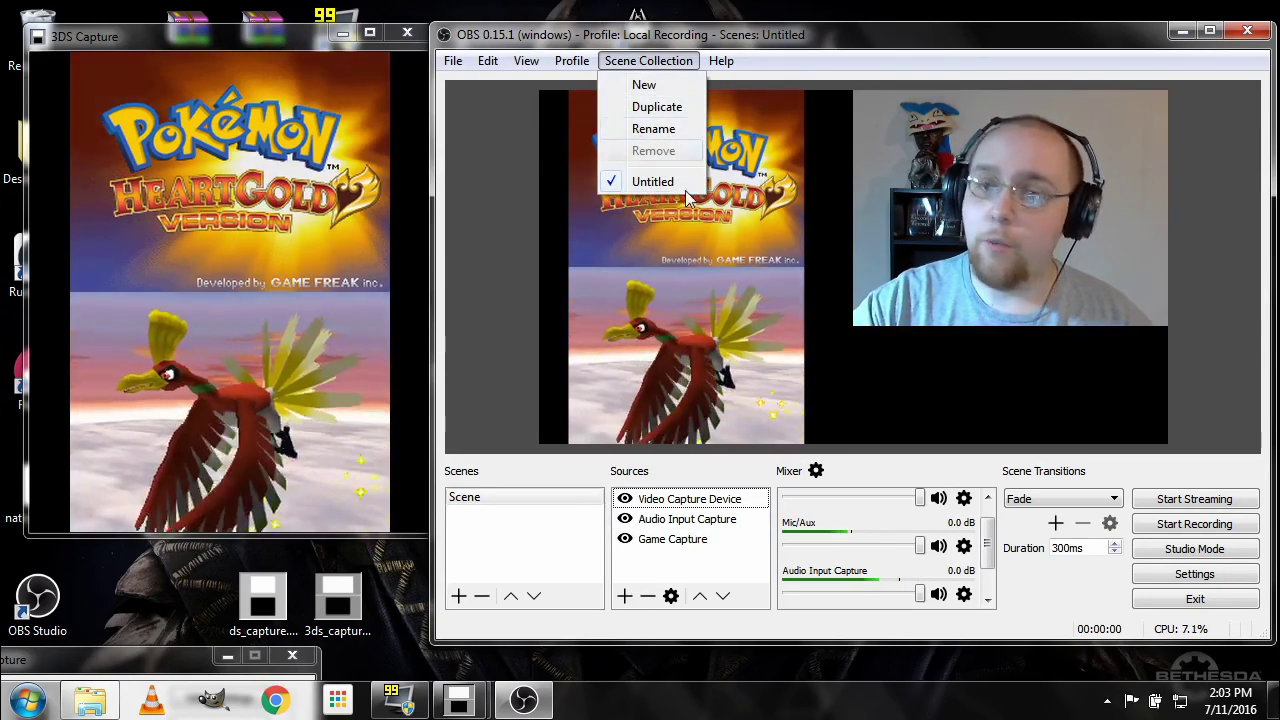
{"action": "left_click", "coordinate": [798, 44]}
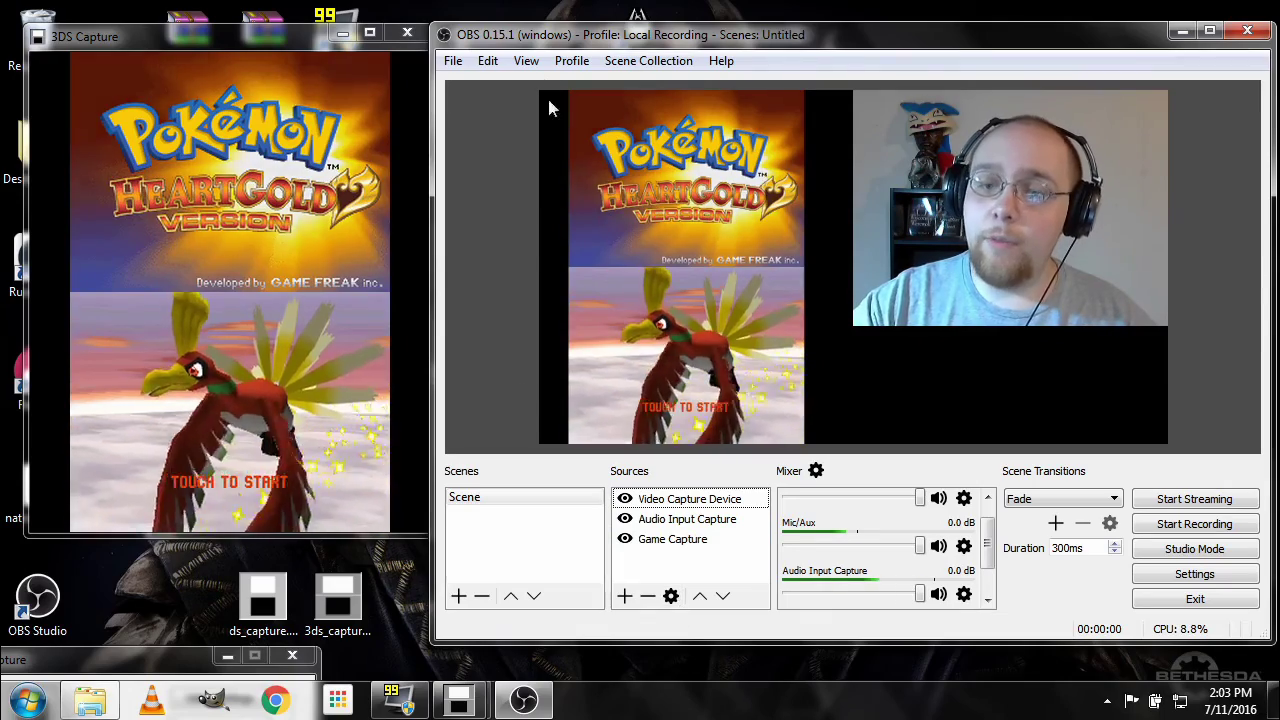
{"action": "left_click", "coordinate": [561, 64]}
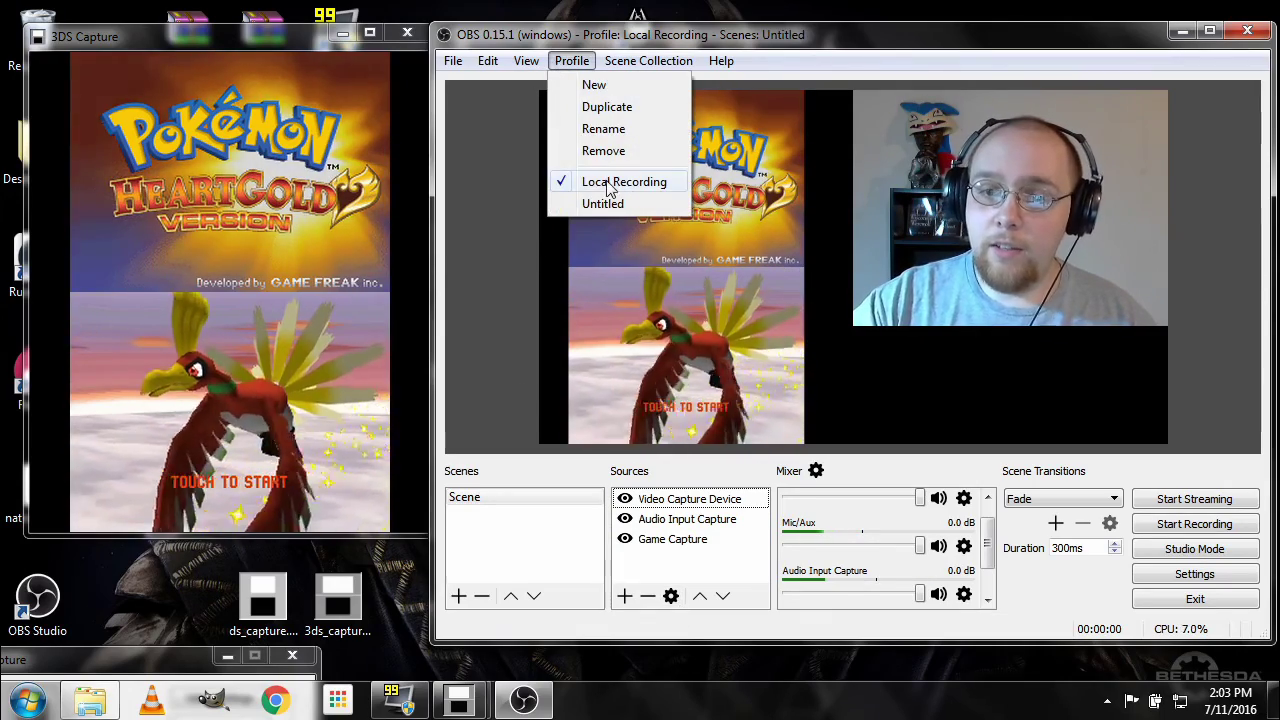
{"action": "mouse_move", "coordinate": [632, 62]}
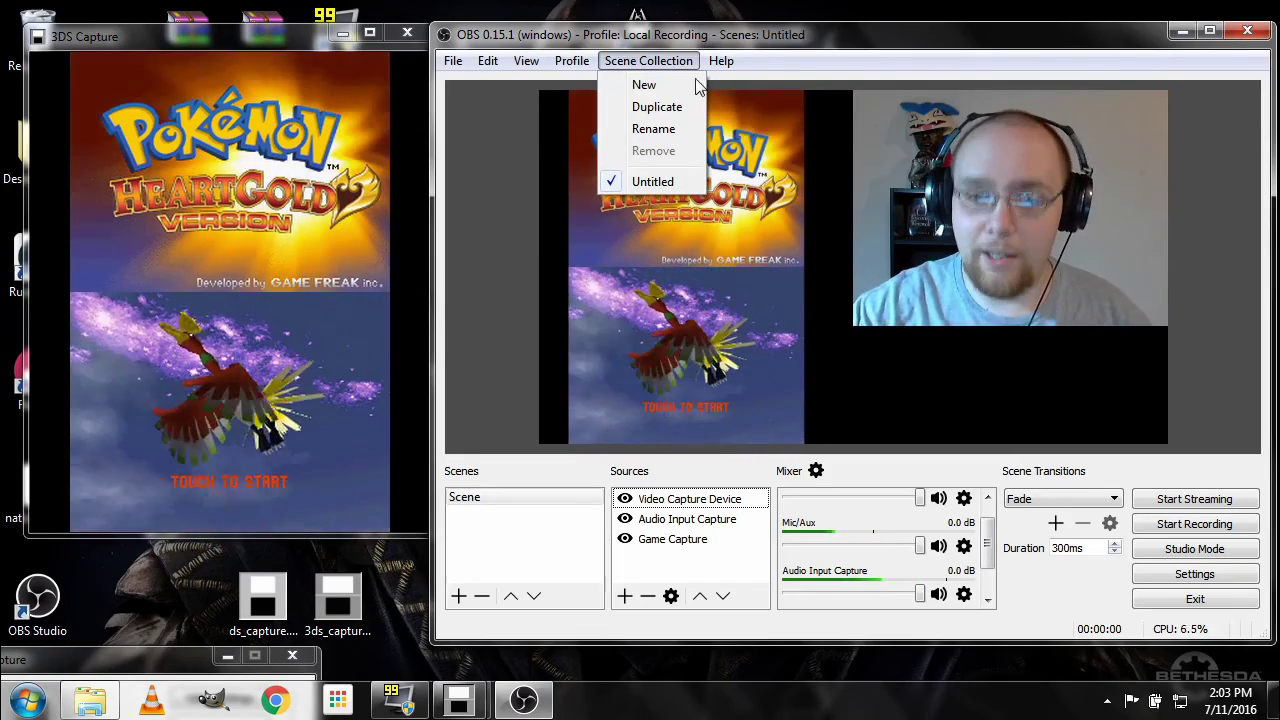
{"action": "left_click", "coordinate": [540, 549]}
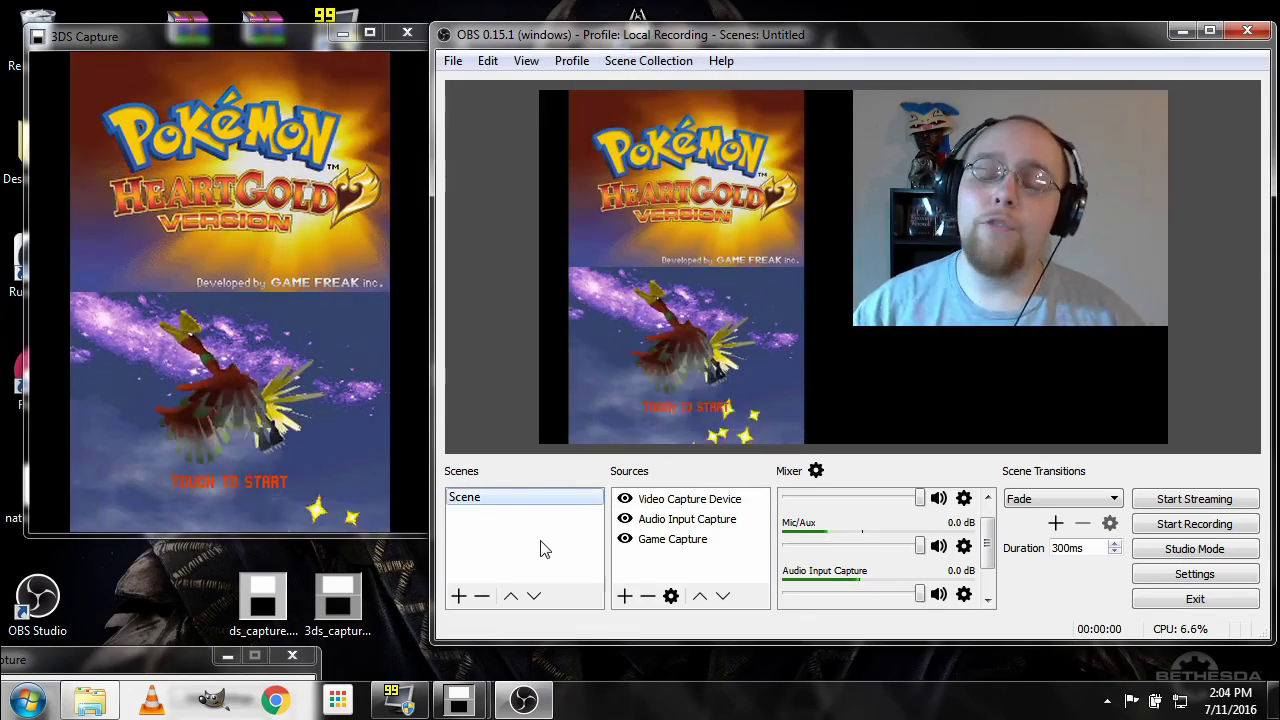